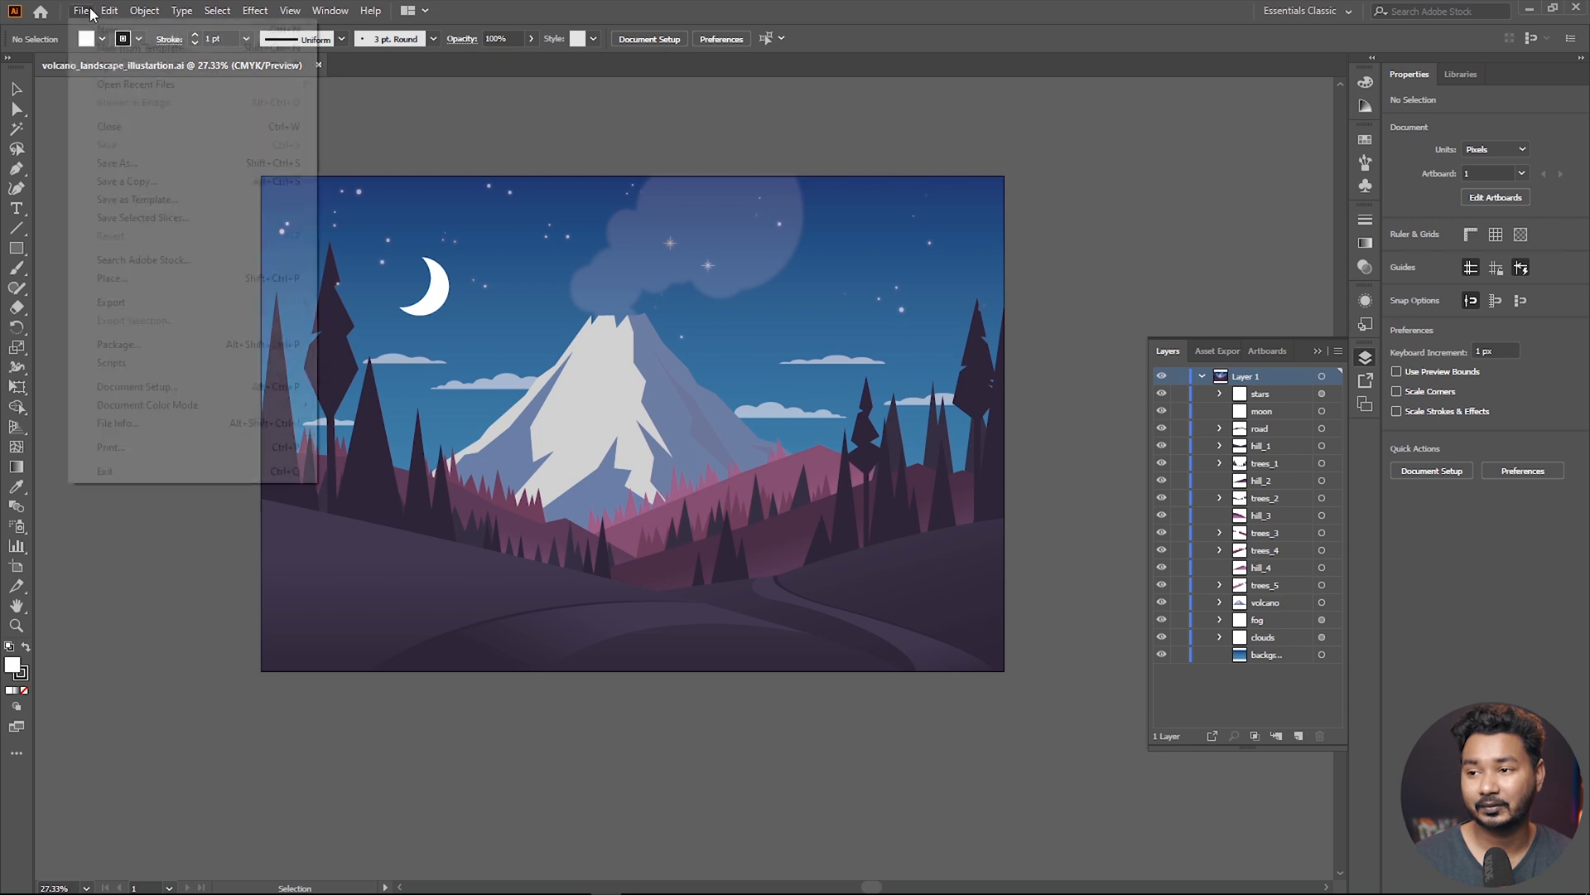
Create a new 1920 × 1080 px document from the Web-Large preset
left_click(91, 30)
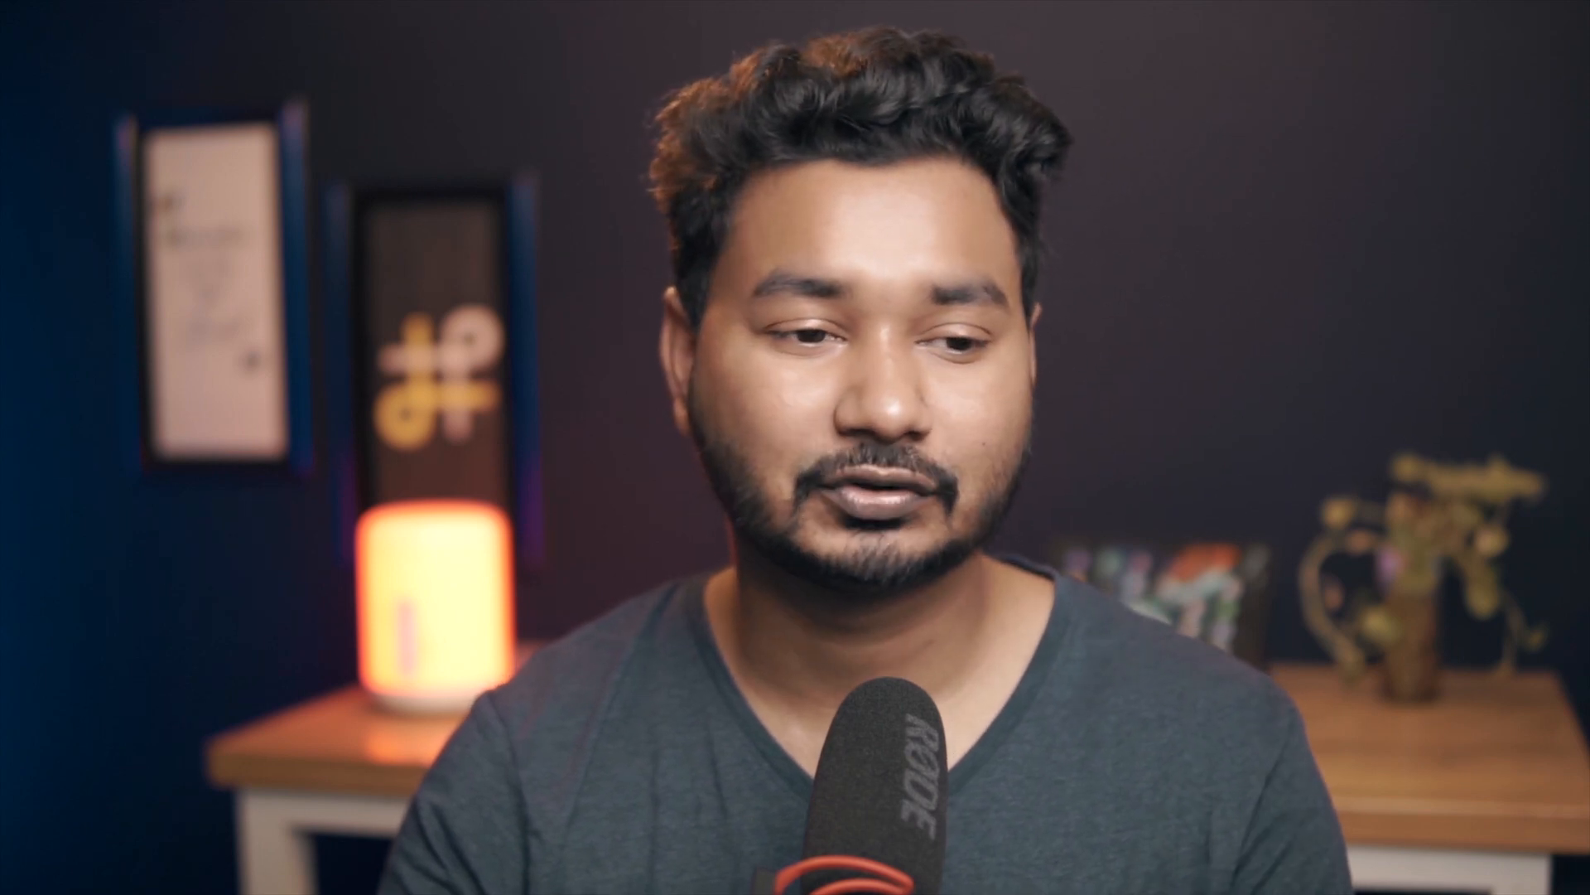
left_click(584, 476)
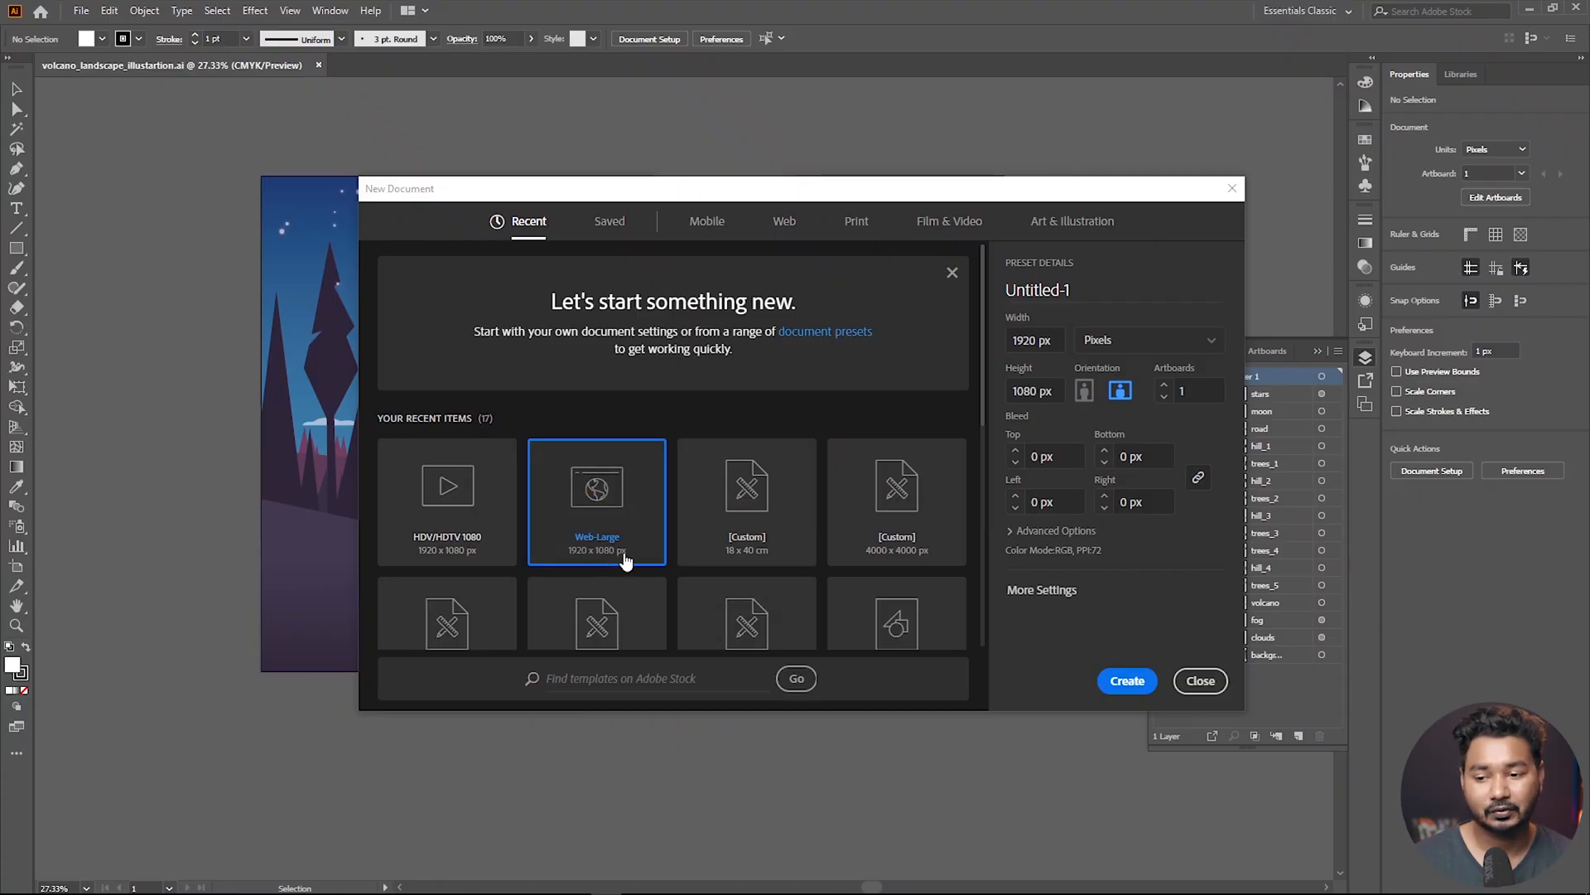
left_click(1127, 680)
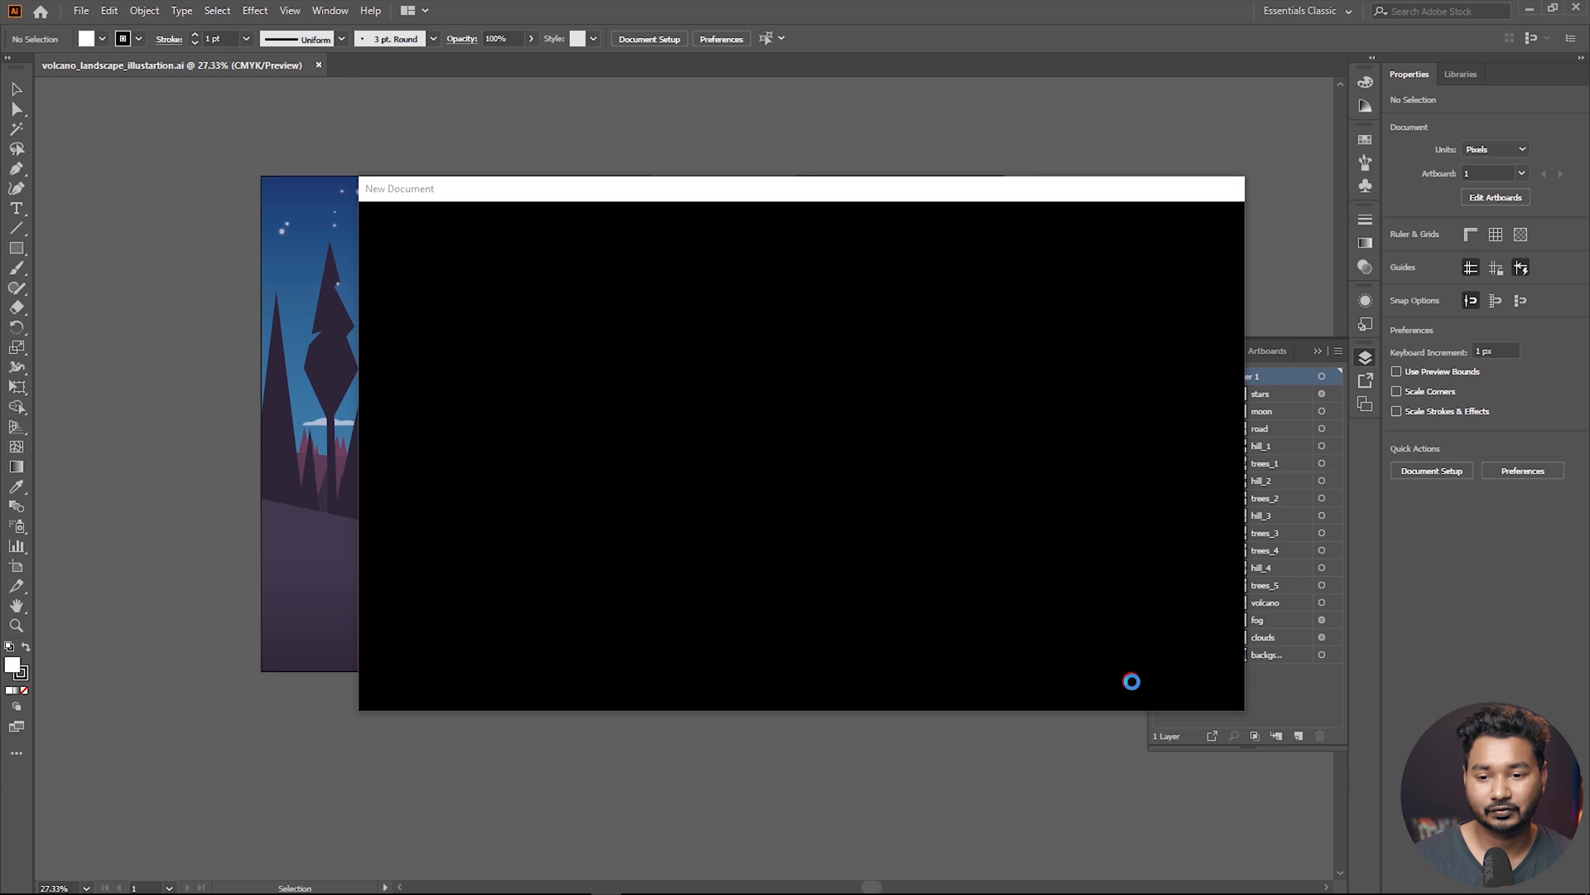
Copy all the artwork from volcano_landscape_illustartion.ai into the new document
left_click(262, 66)
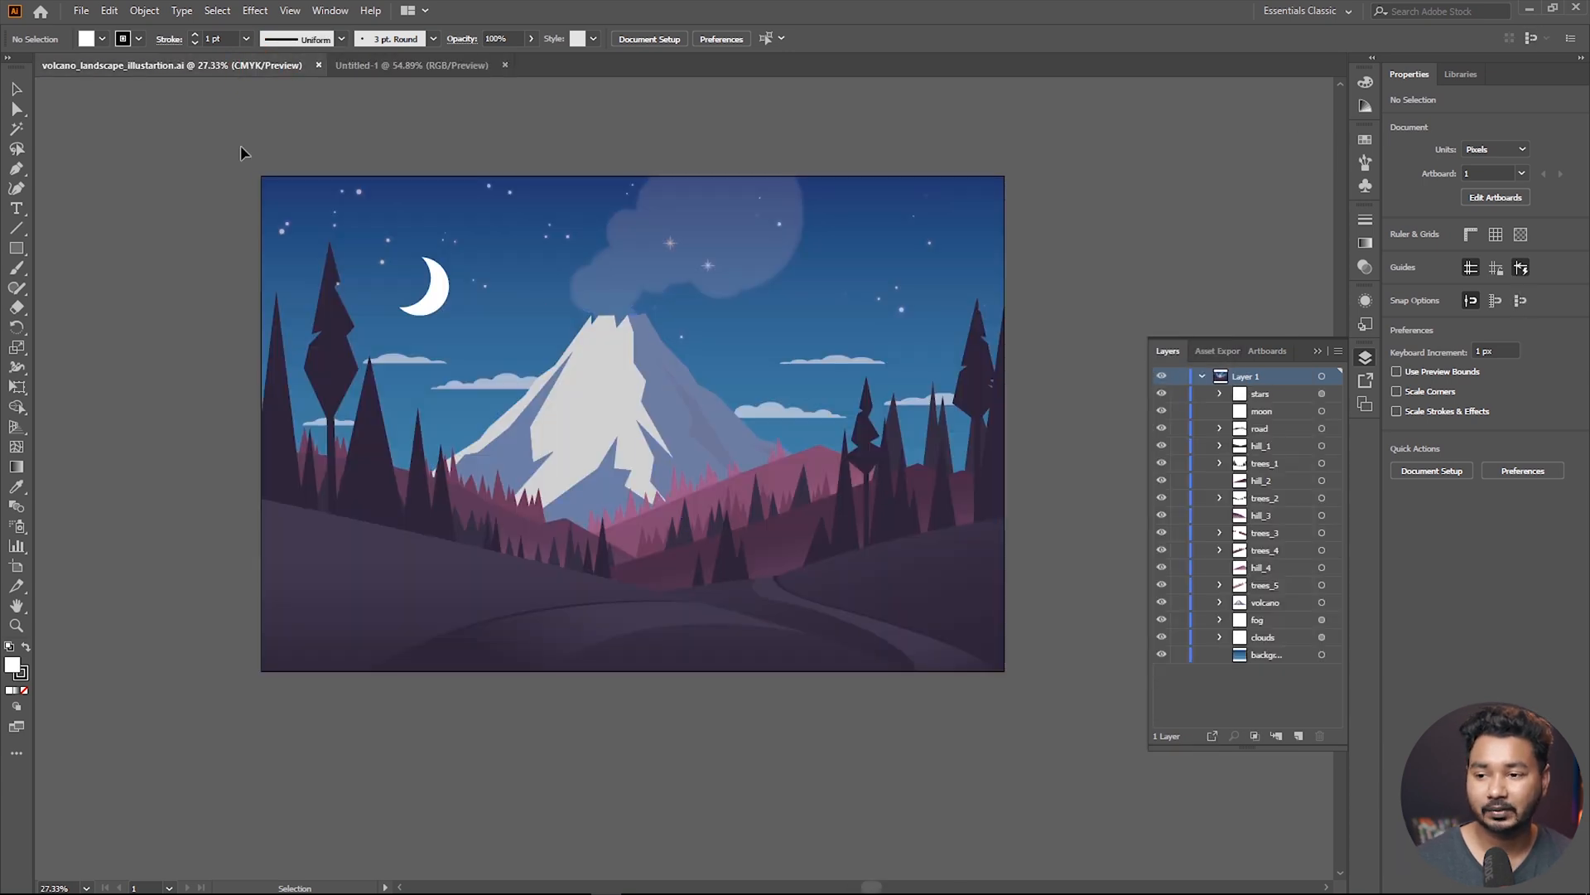
key("ctrl+a")
left_click_drag(584, 447, 528, 351)
scroll(529, 351, "down", 5)
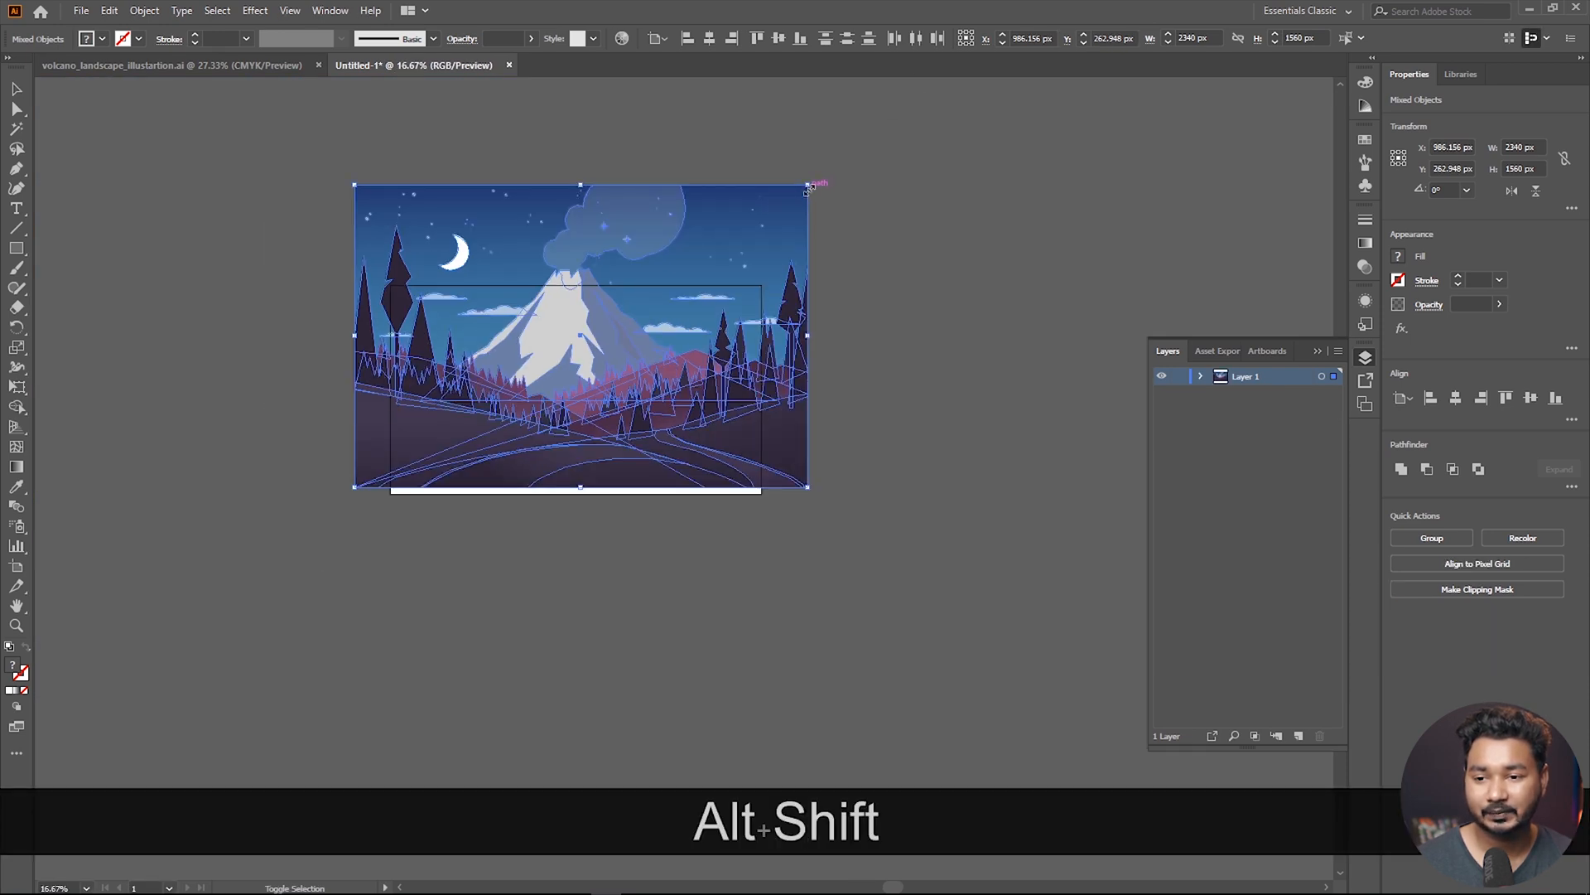
Scale the pasted artwork proportionally to about 1945 × 1297 px and position it so it covers the whole artboard
left_click_drag(805, 188, 724, 241)
left_click_drag(531, 246, 642, 356)
scroll(640, 356, "up", 2)
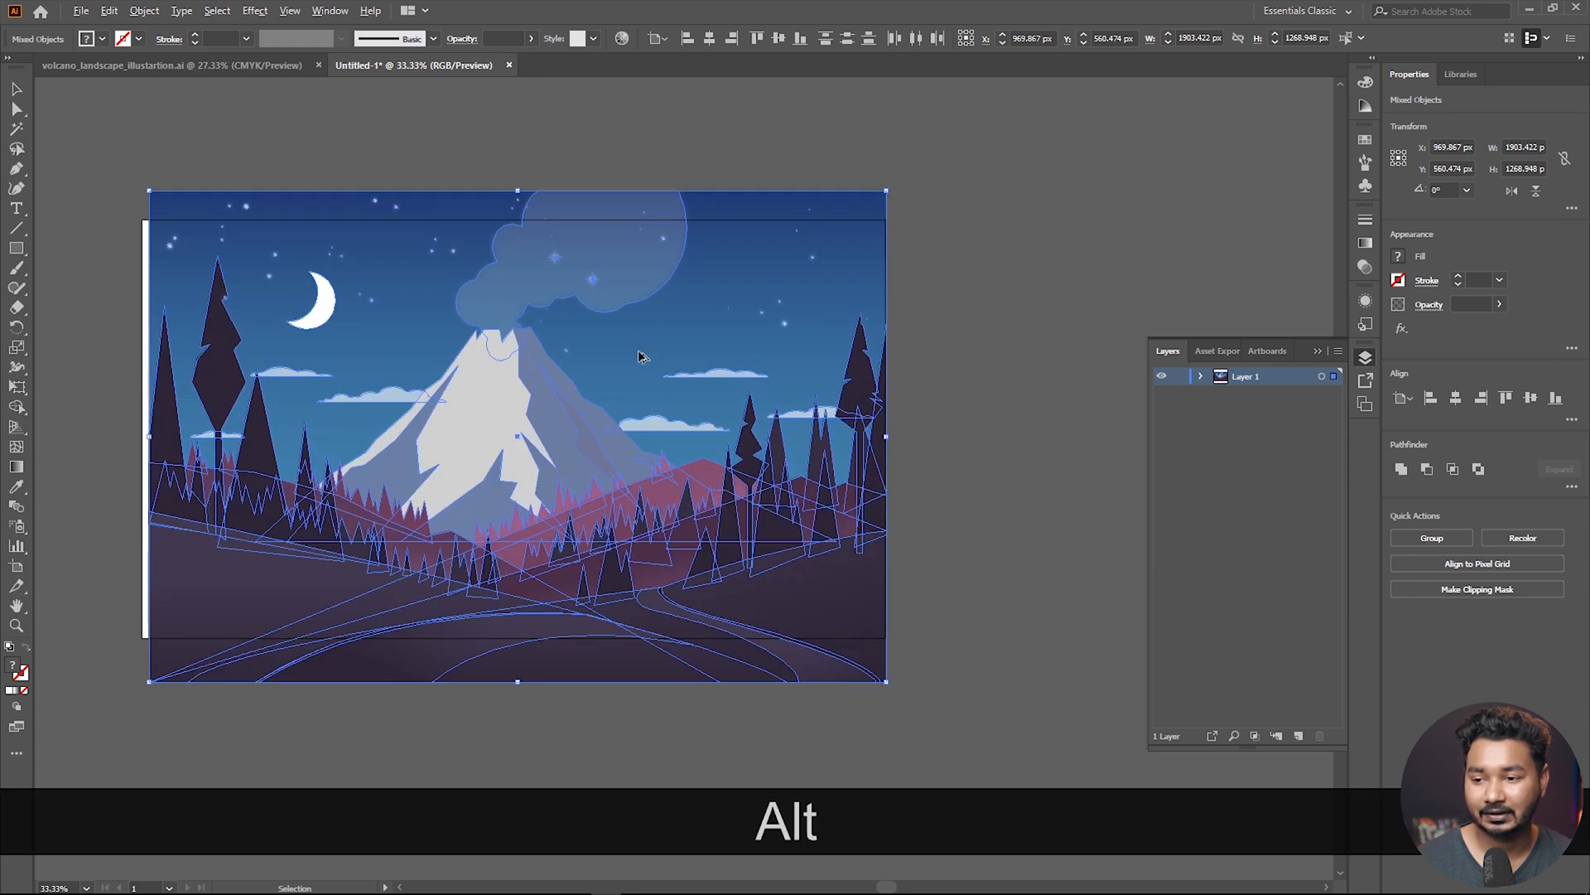
key("shift")
mouse_move(149, 190)
left_mouse_down()
mouse_move(117, 177)
mouse_move(132, 179)
left_mouse_up()
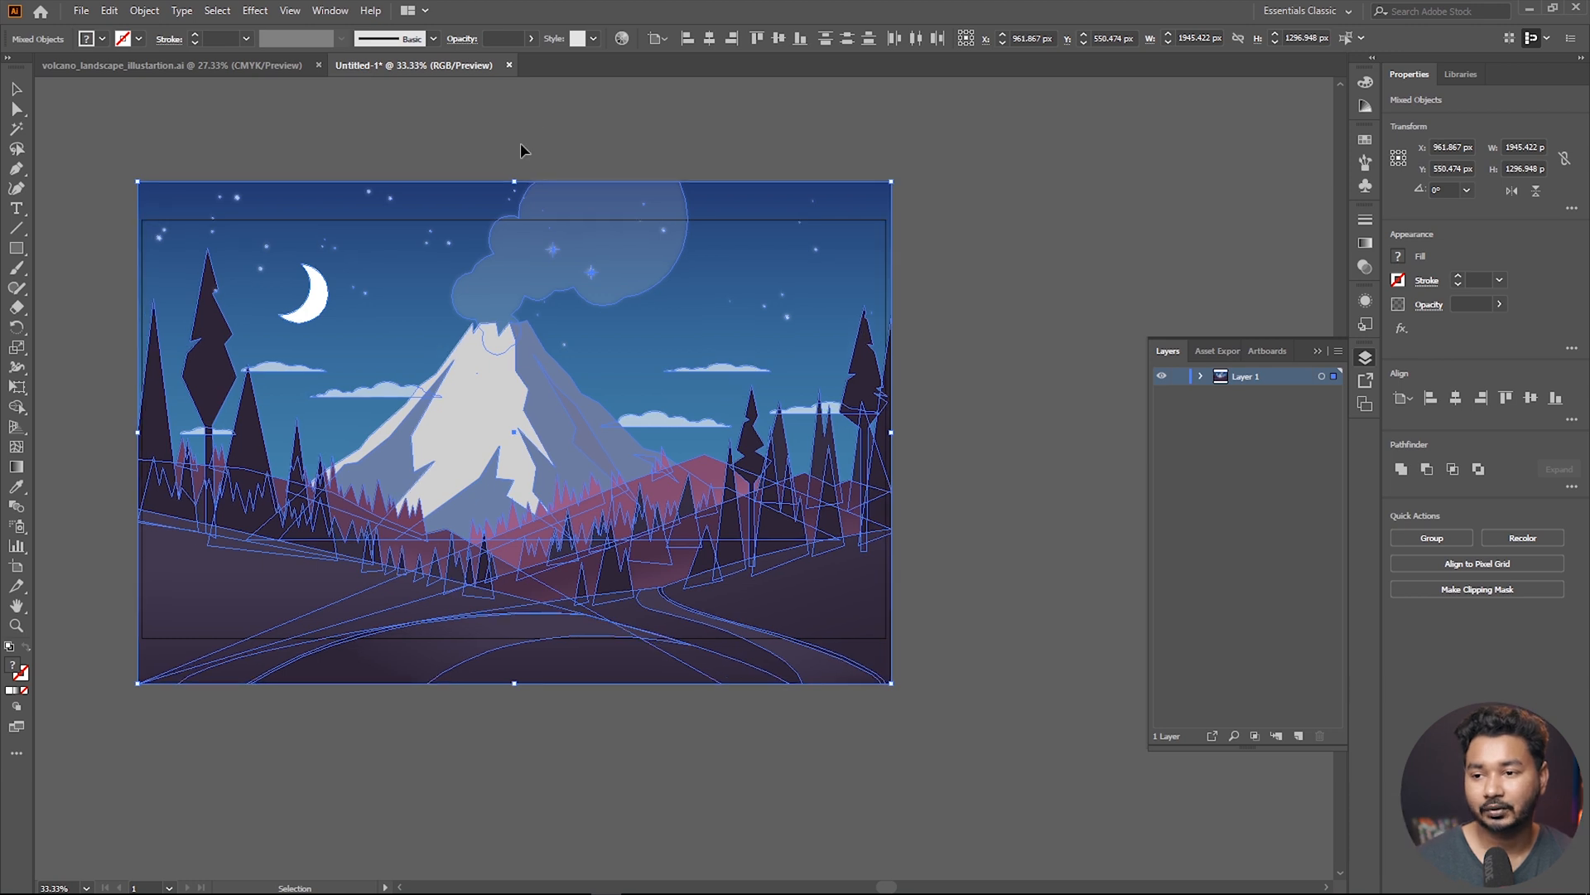
left_click(520, 143)
Close the original volcano_landscape_illustartion.ai document
left_click(180, 67)
key("ctrl+a")
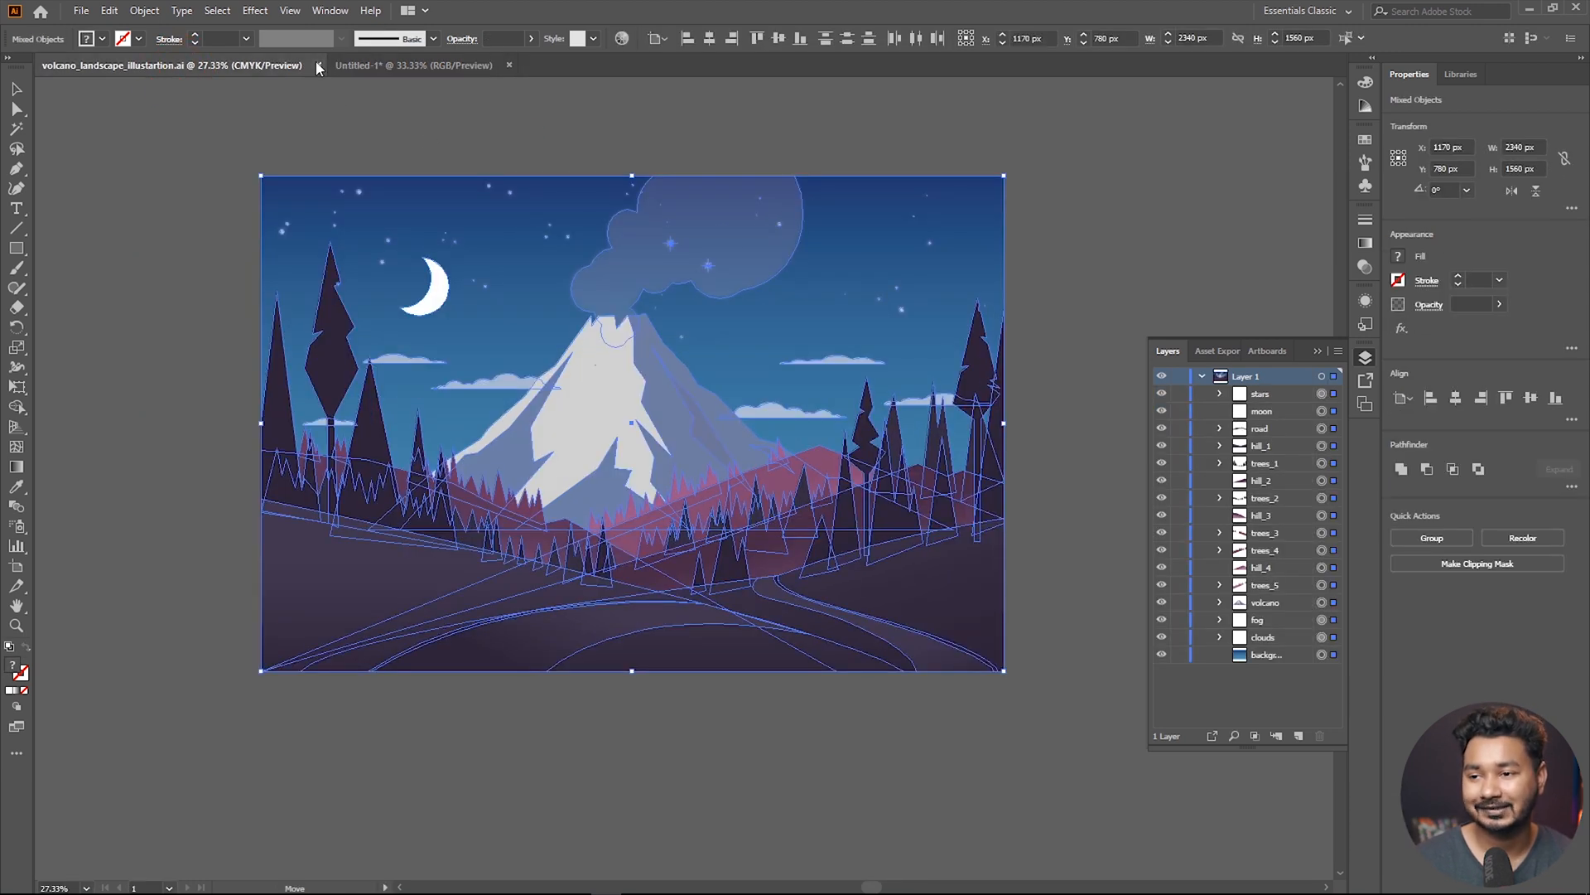
left_click(319, 66)
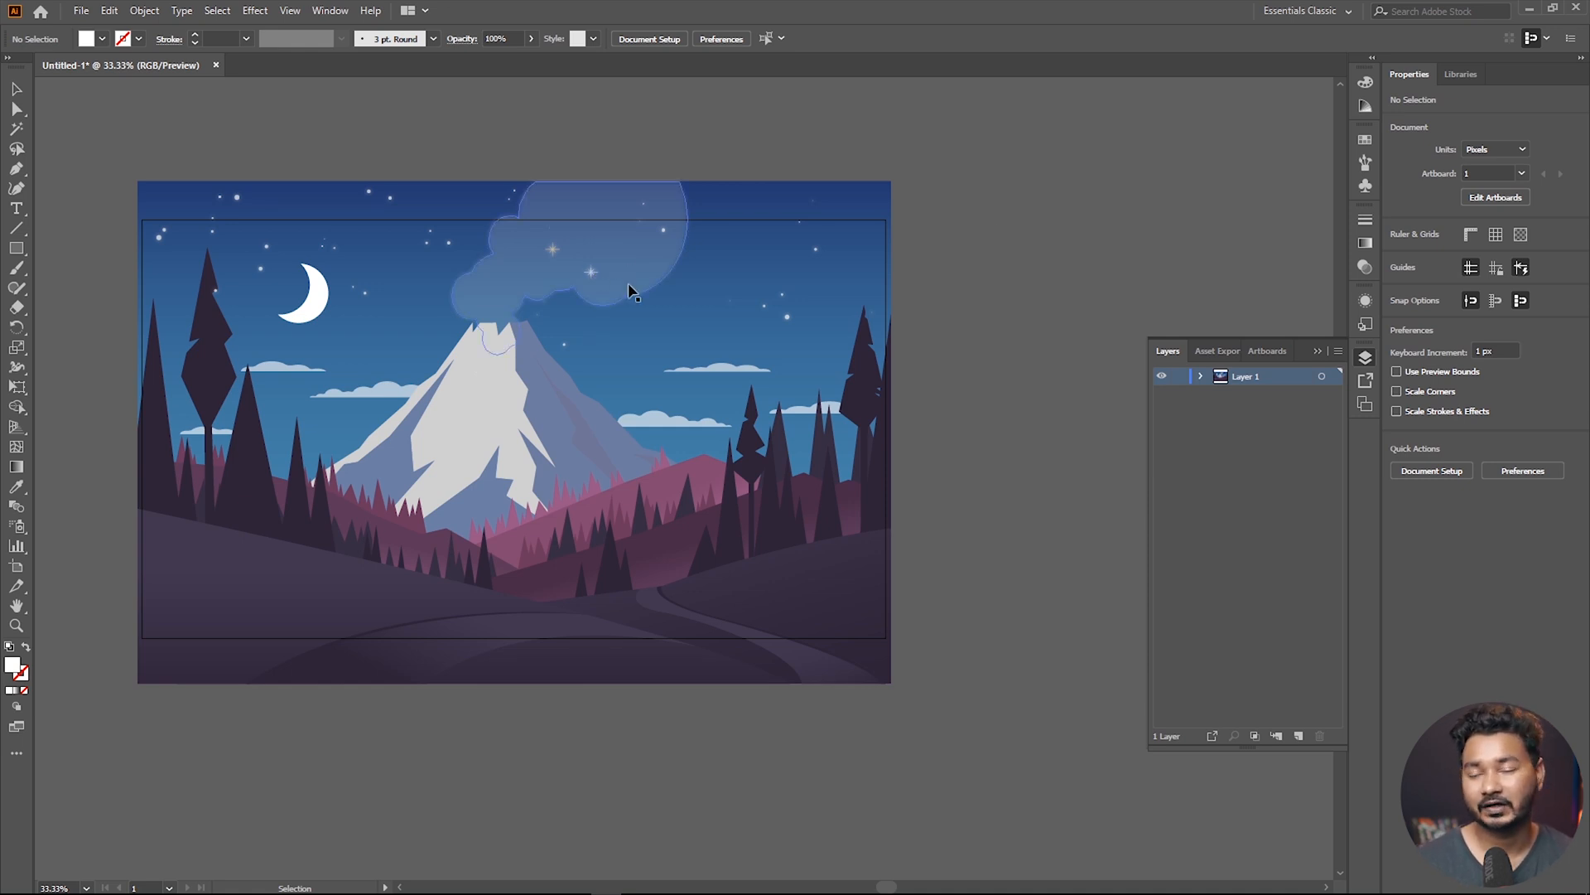
Delete the smoke cloud above the volcano
left_click(575, 277)
key("Delete")
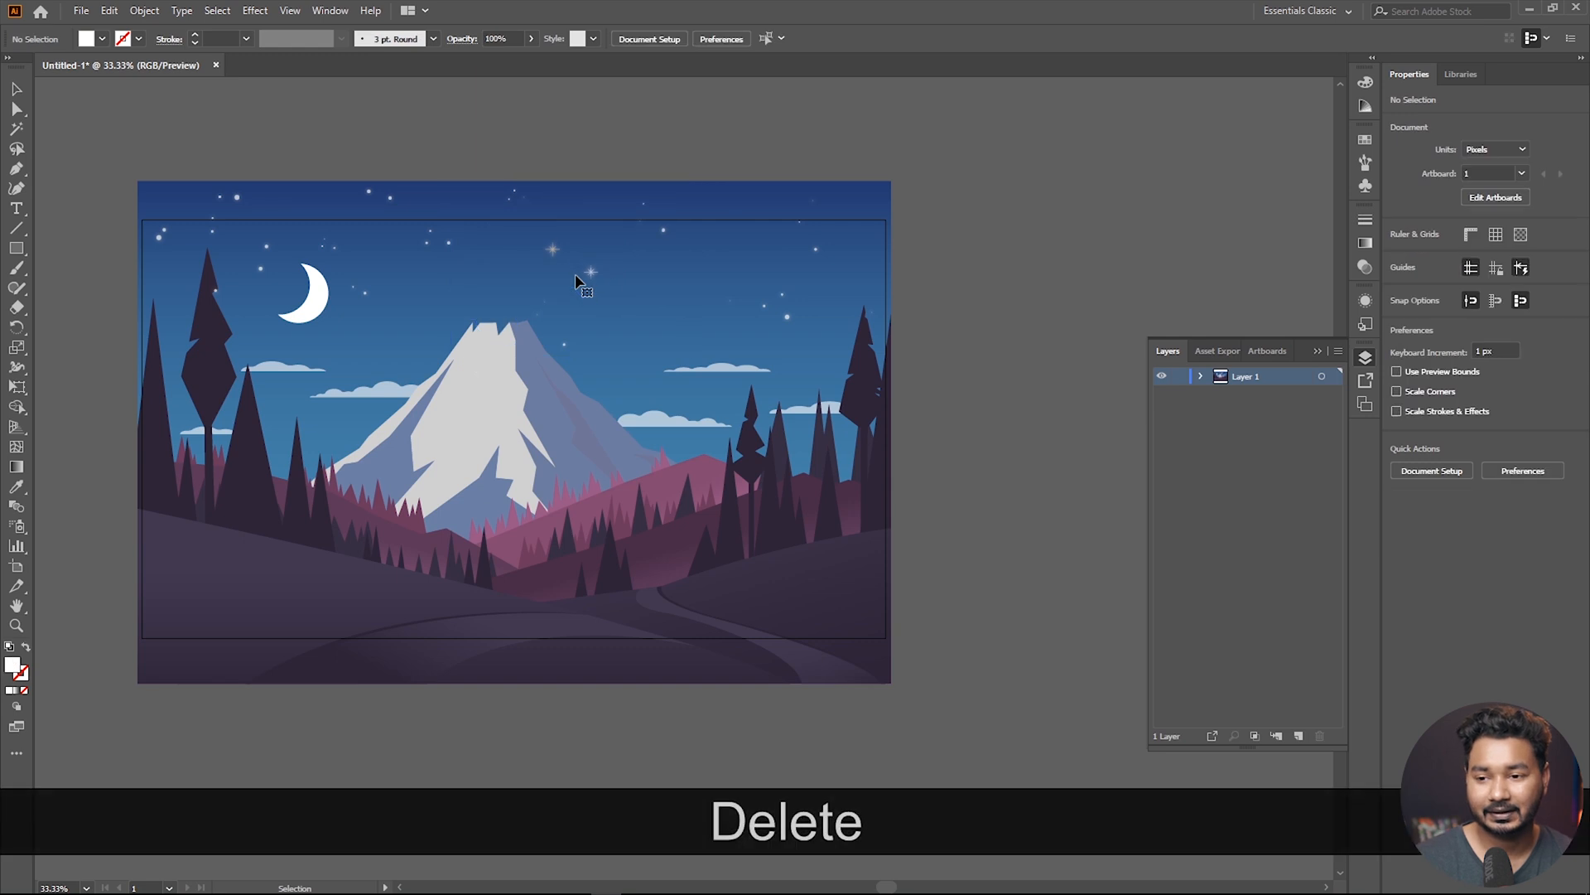
Cut the crescent moon and paste it in place on a new layer named Moon
left_click(313, 318)
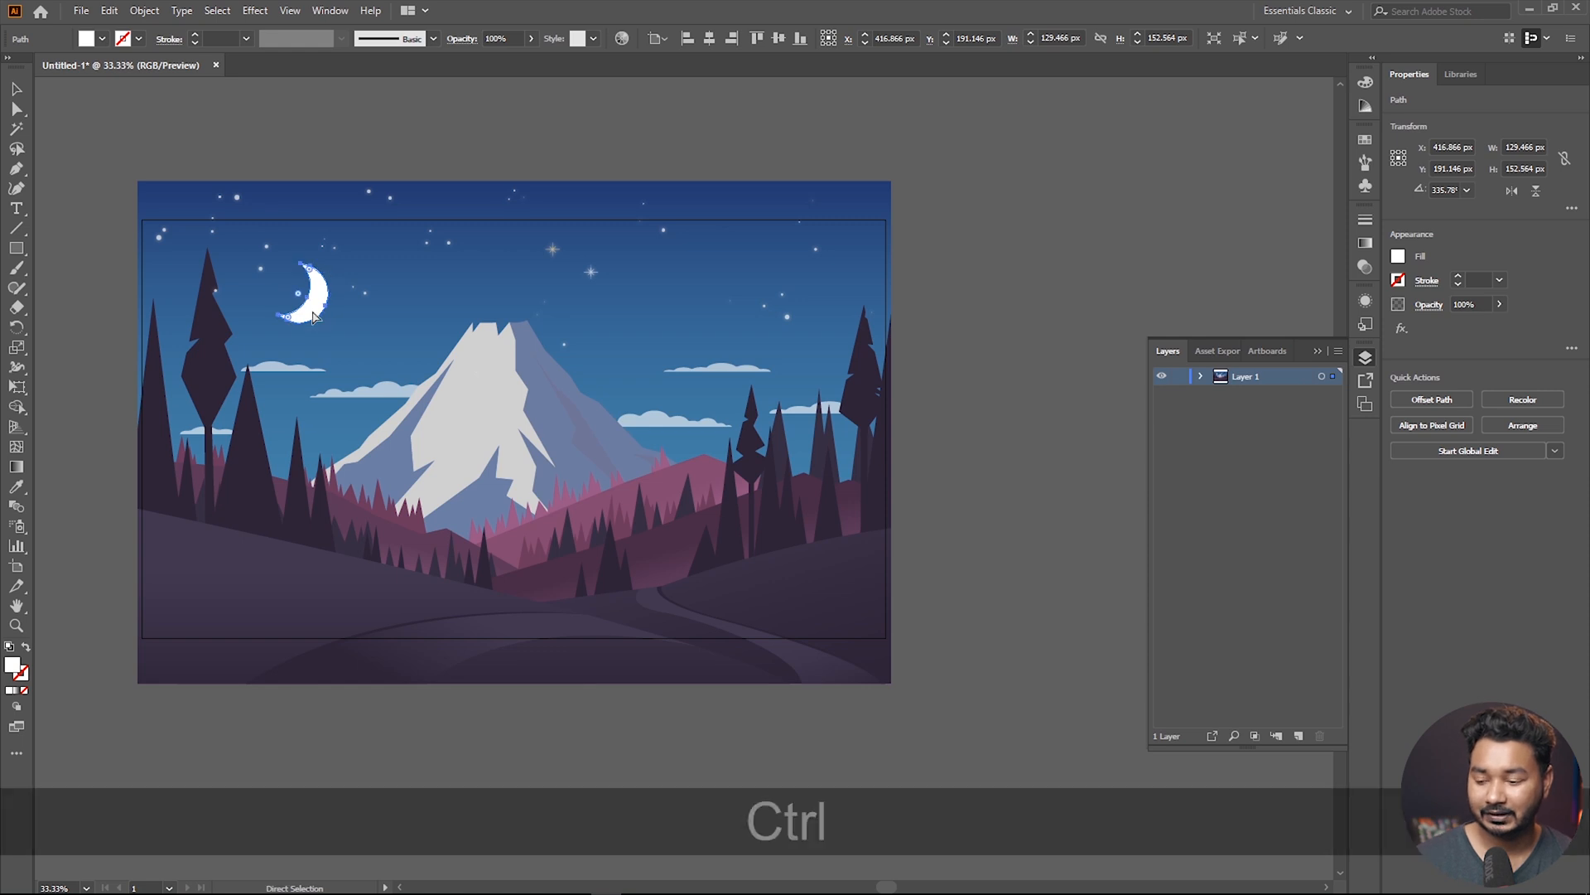
key("ctrl+x")
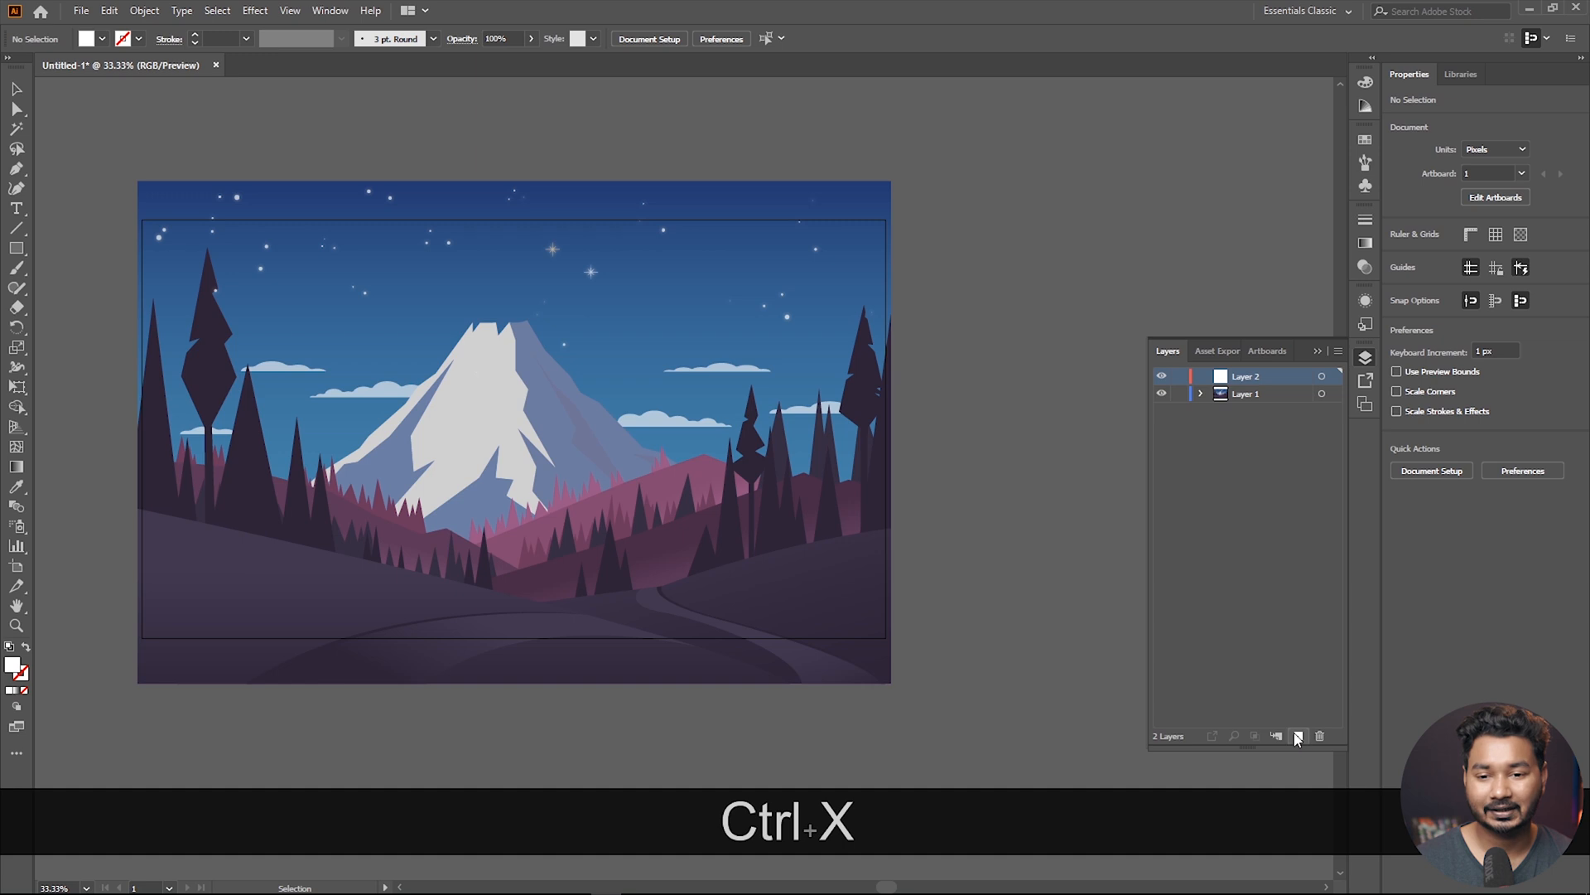
key("ctrl+f")
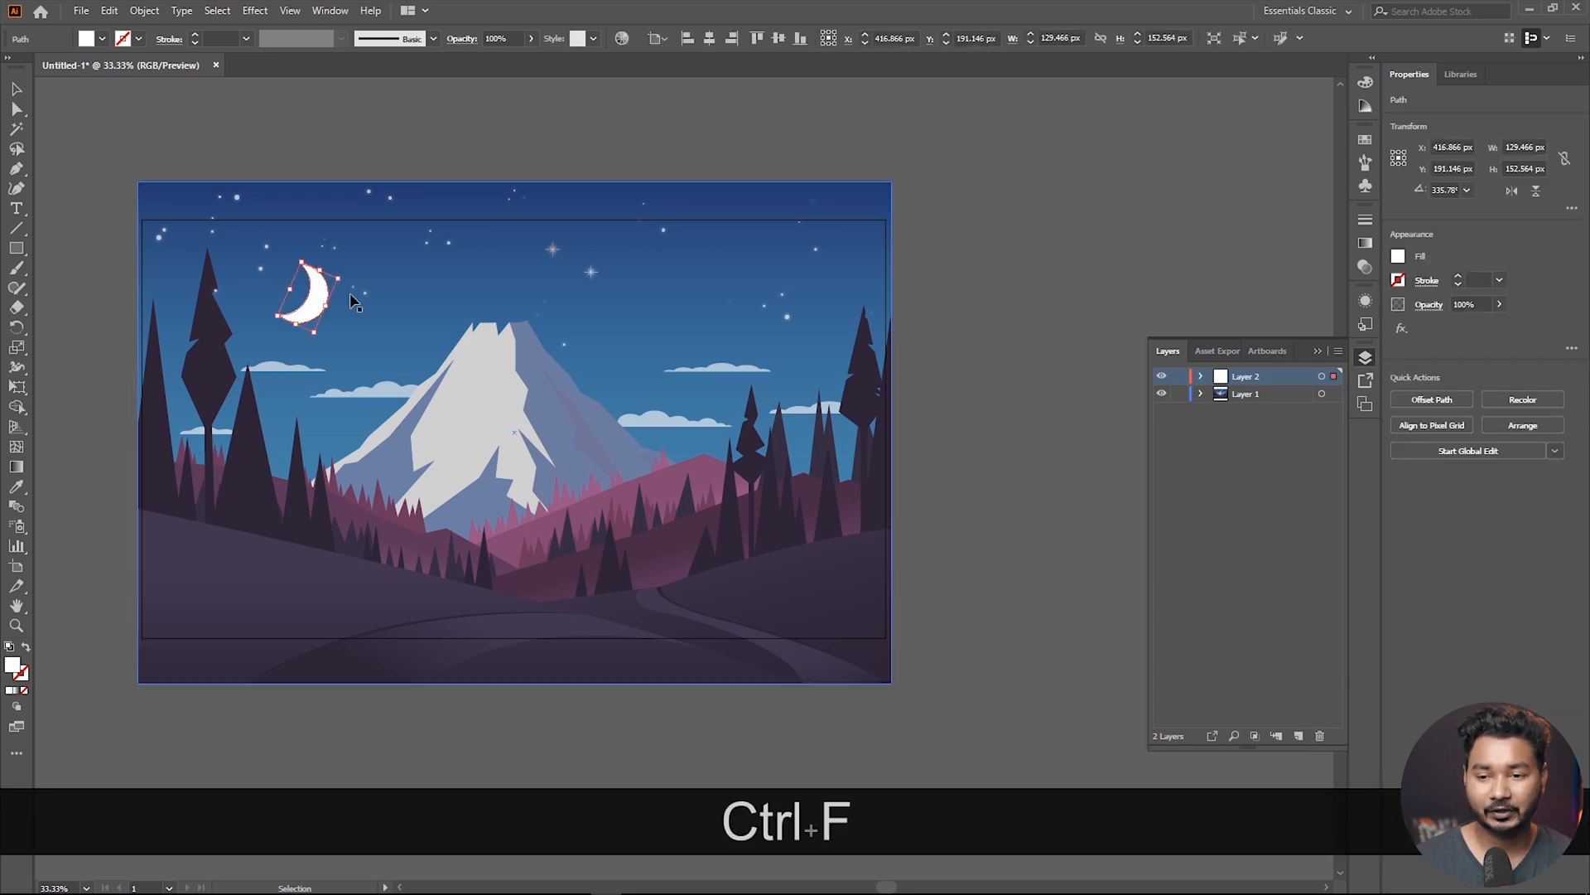
type("Moon")
key("Return")
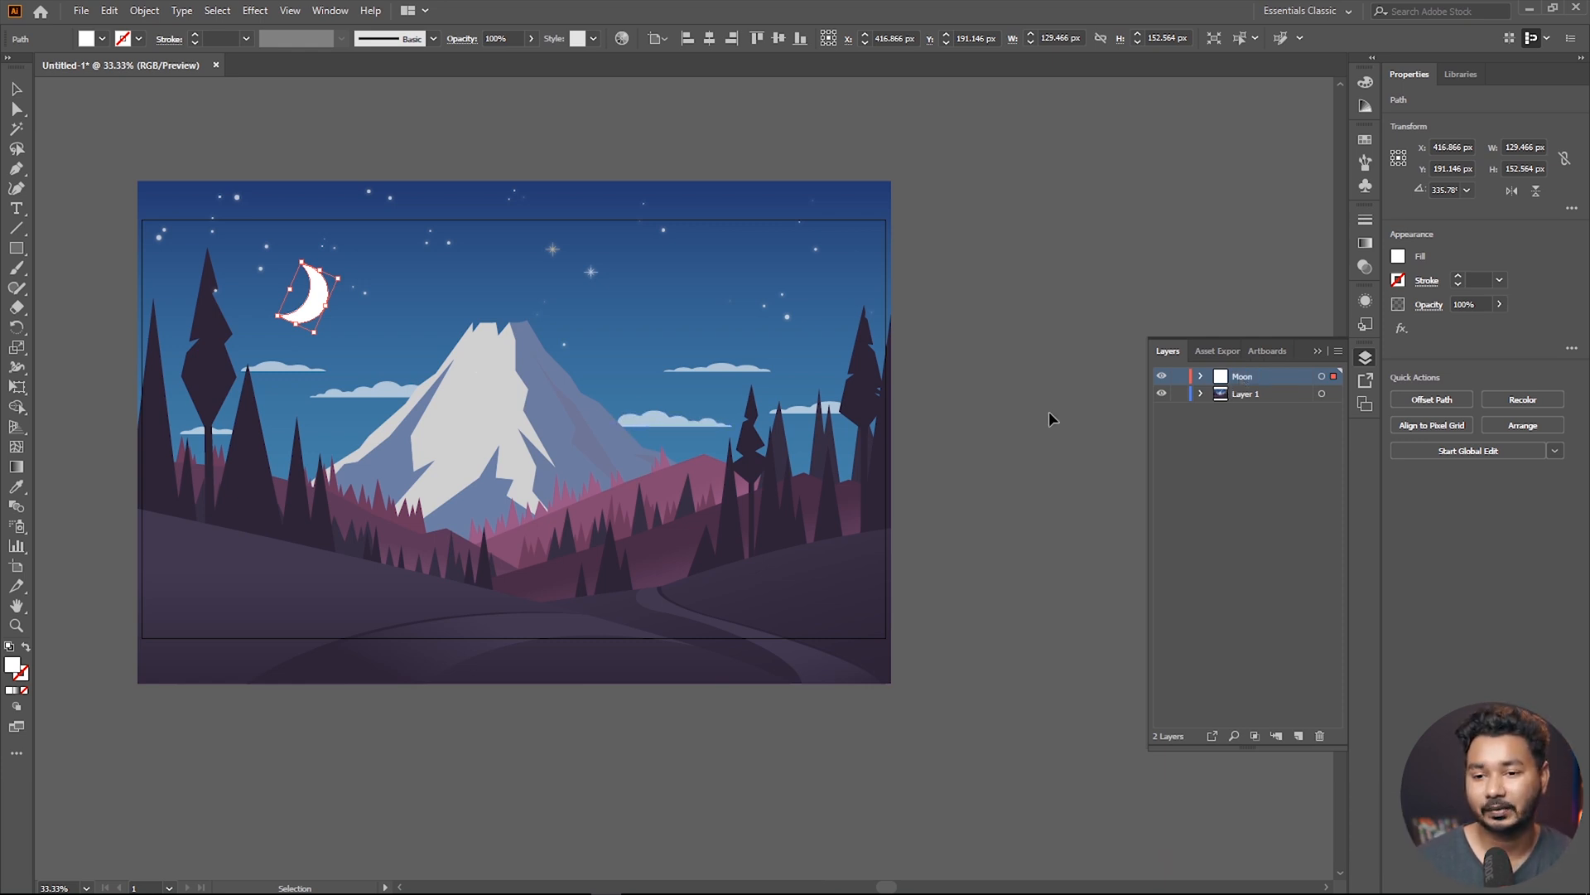
Select all the artwork except the moon and the blue sky background
left_click_drag(121, 173, 70, 144)
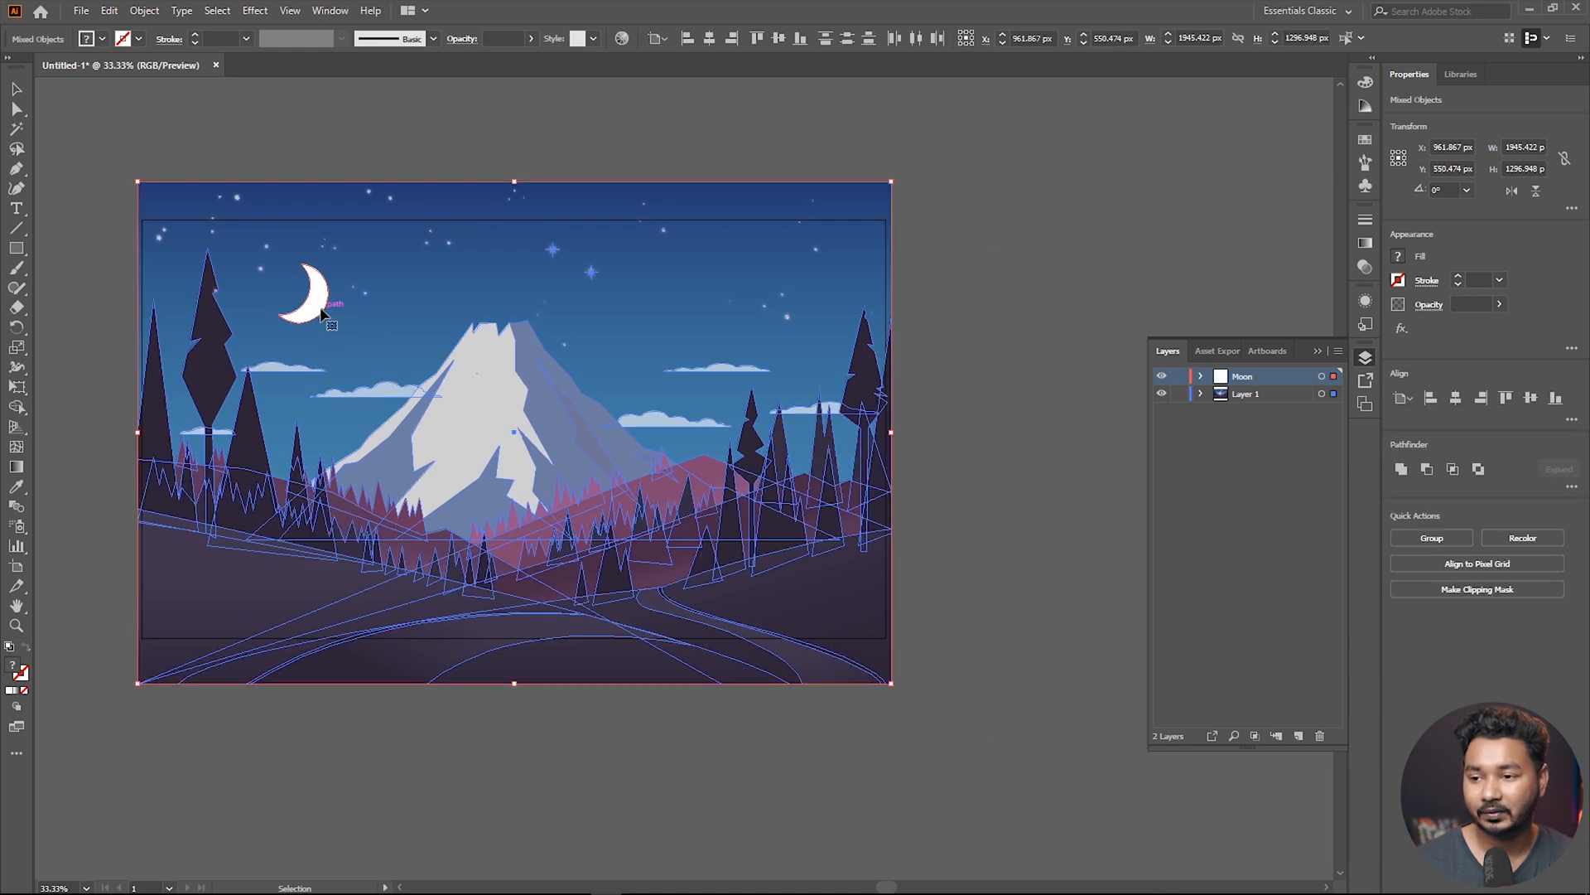
left_click(307, 309, "shift")
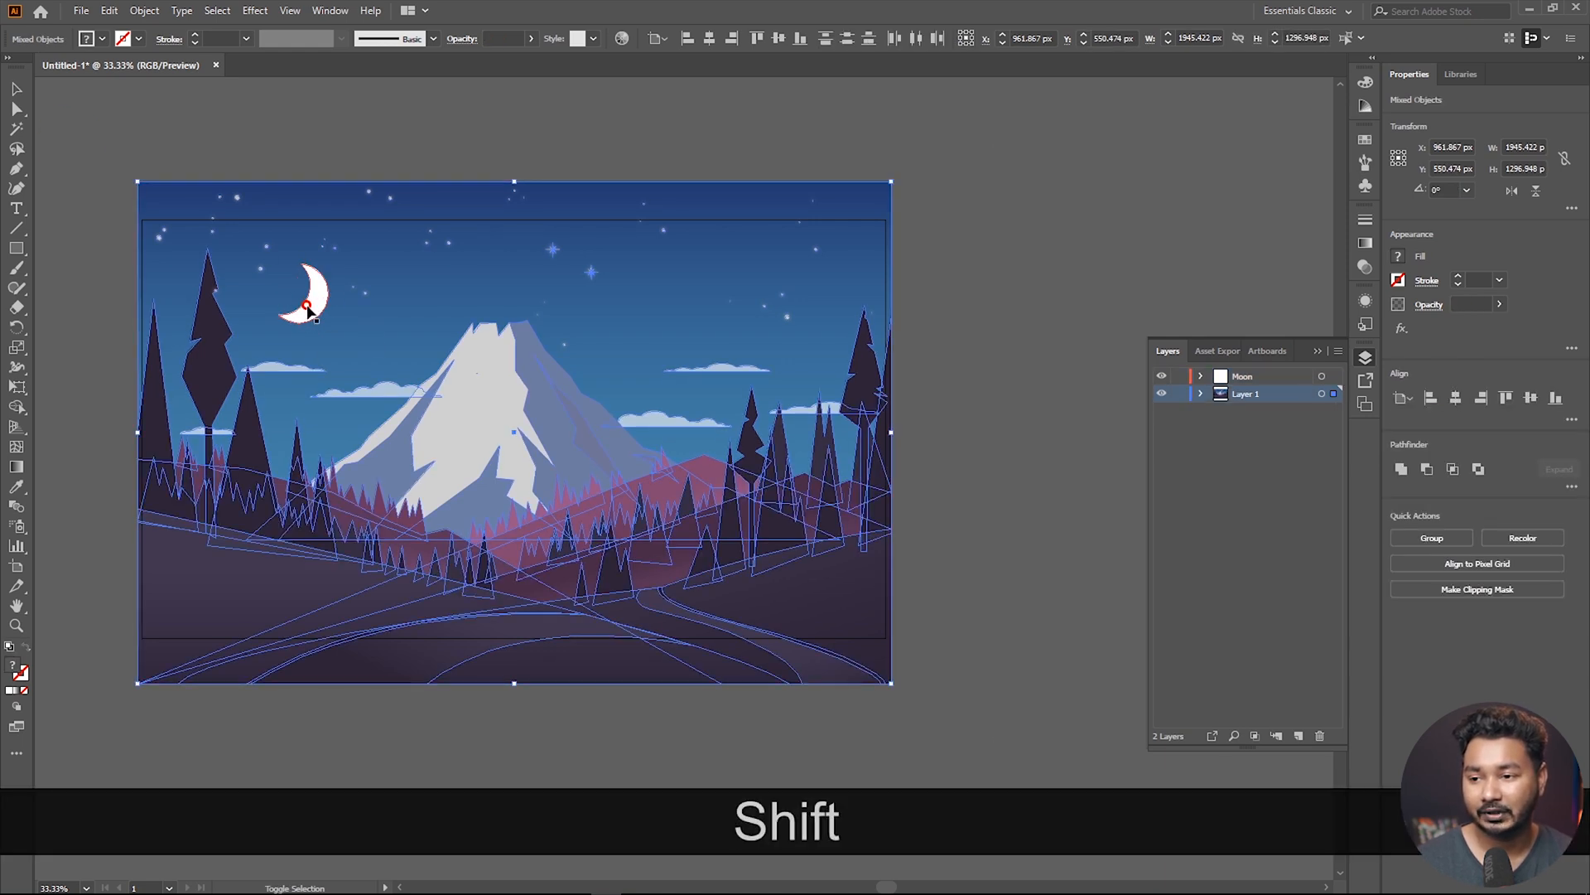
left_click(394, 296, "shift")
Try moving the selected landscape away from the sky, and undo the move
left_click_drag(533, 537, 946, 668)
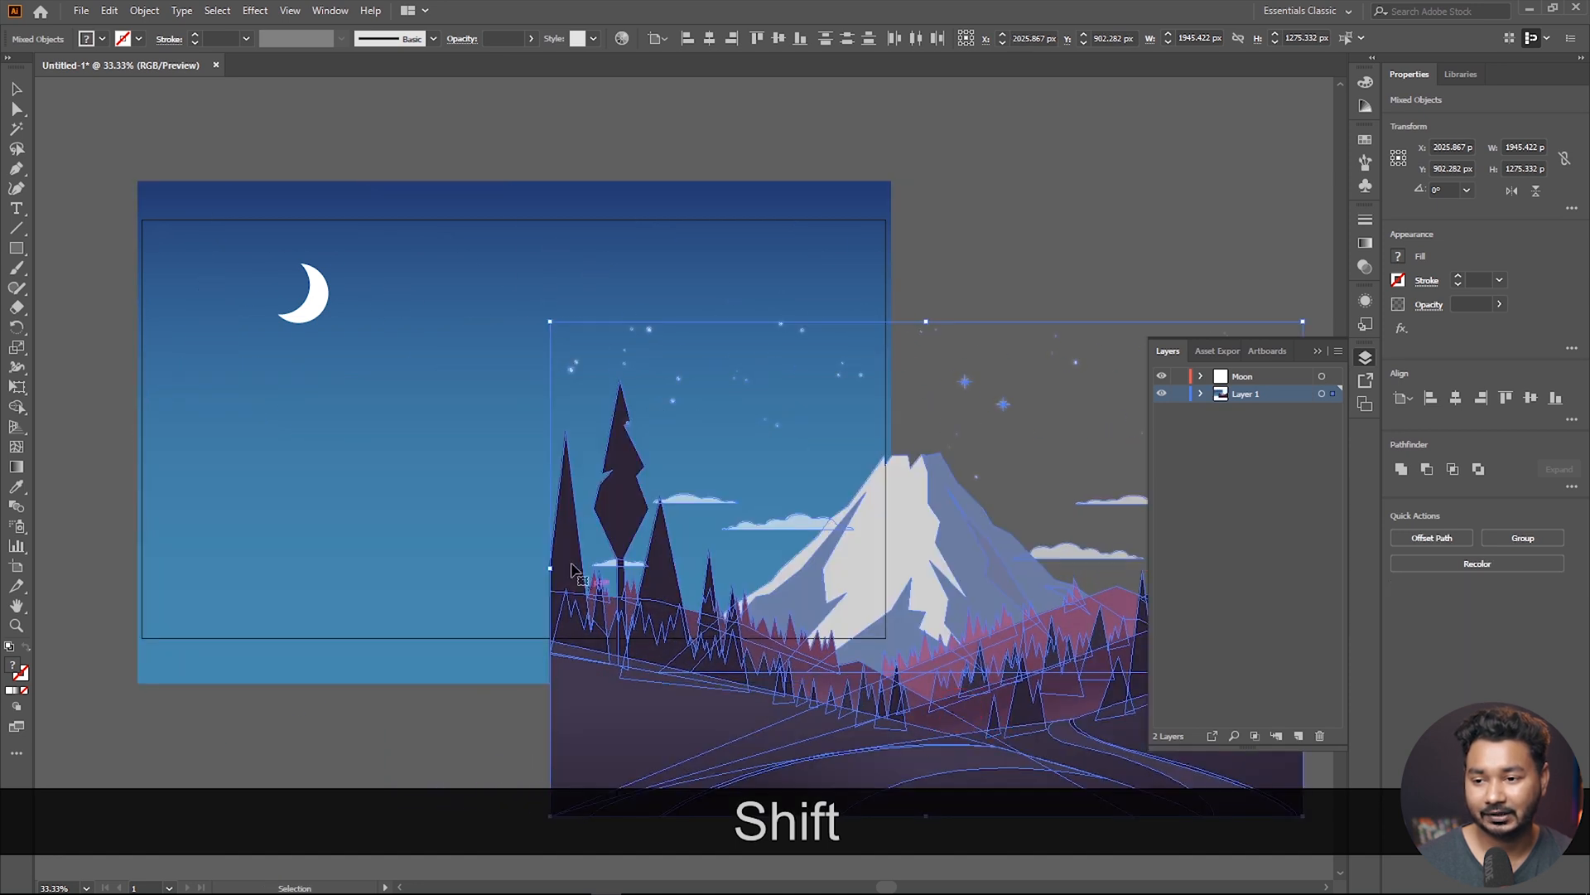
key("ctrl")
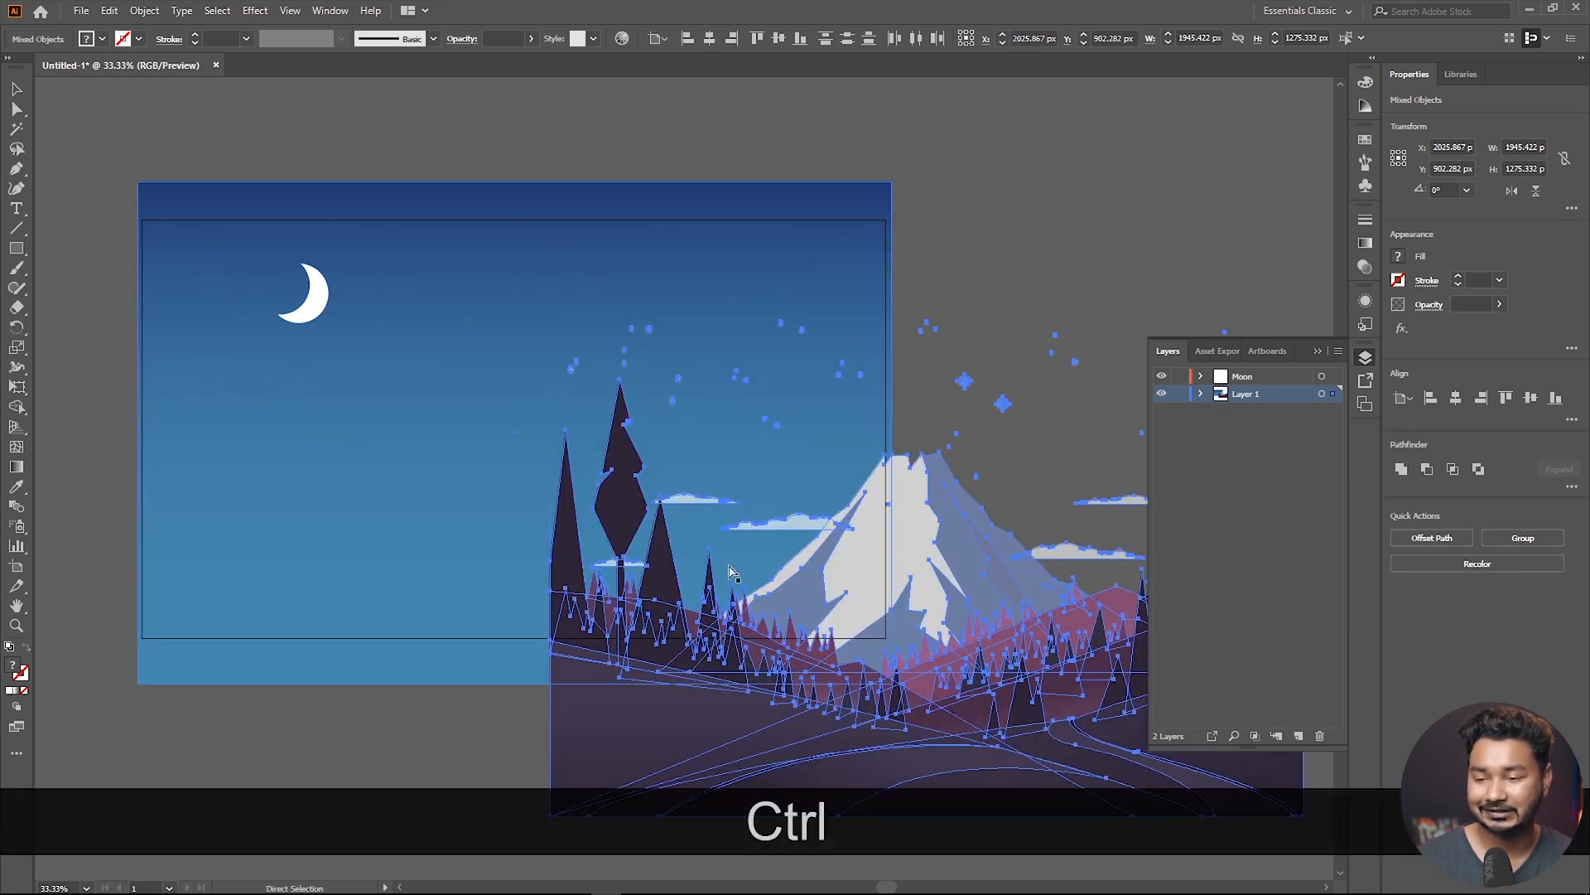
key("ctrl+z")
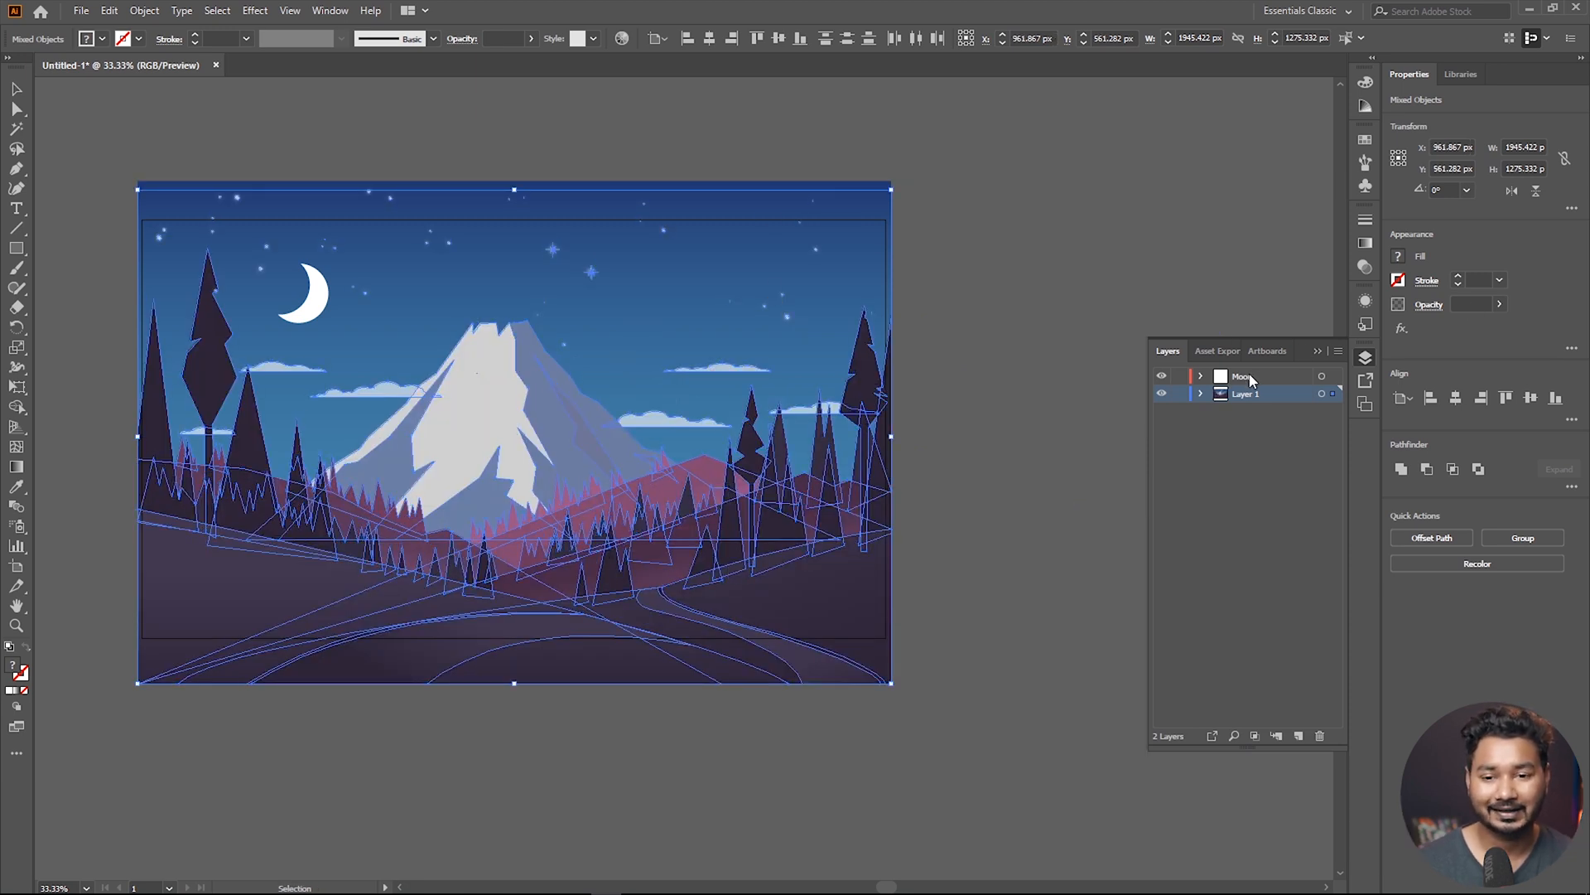
Cut the selected landscape artwork and paste it in place on a new layer named Foreground
key("ctrl+x")
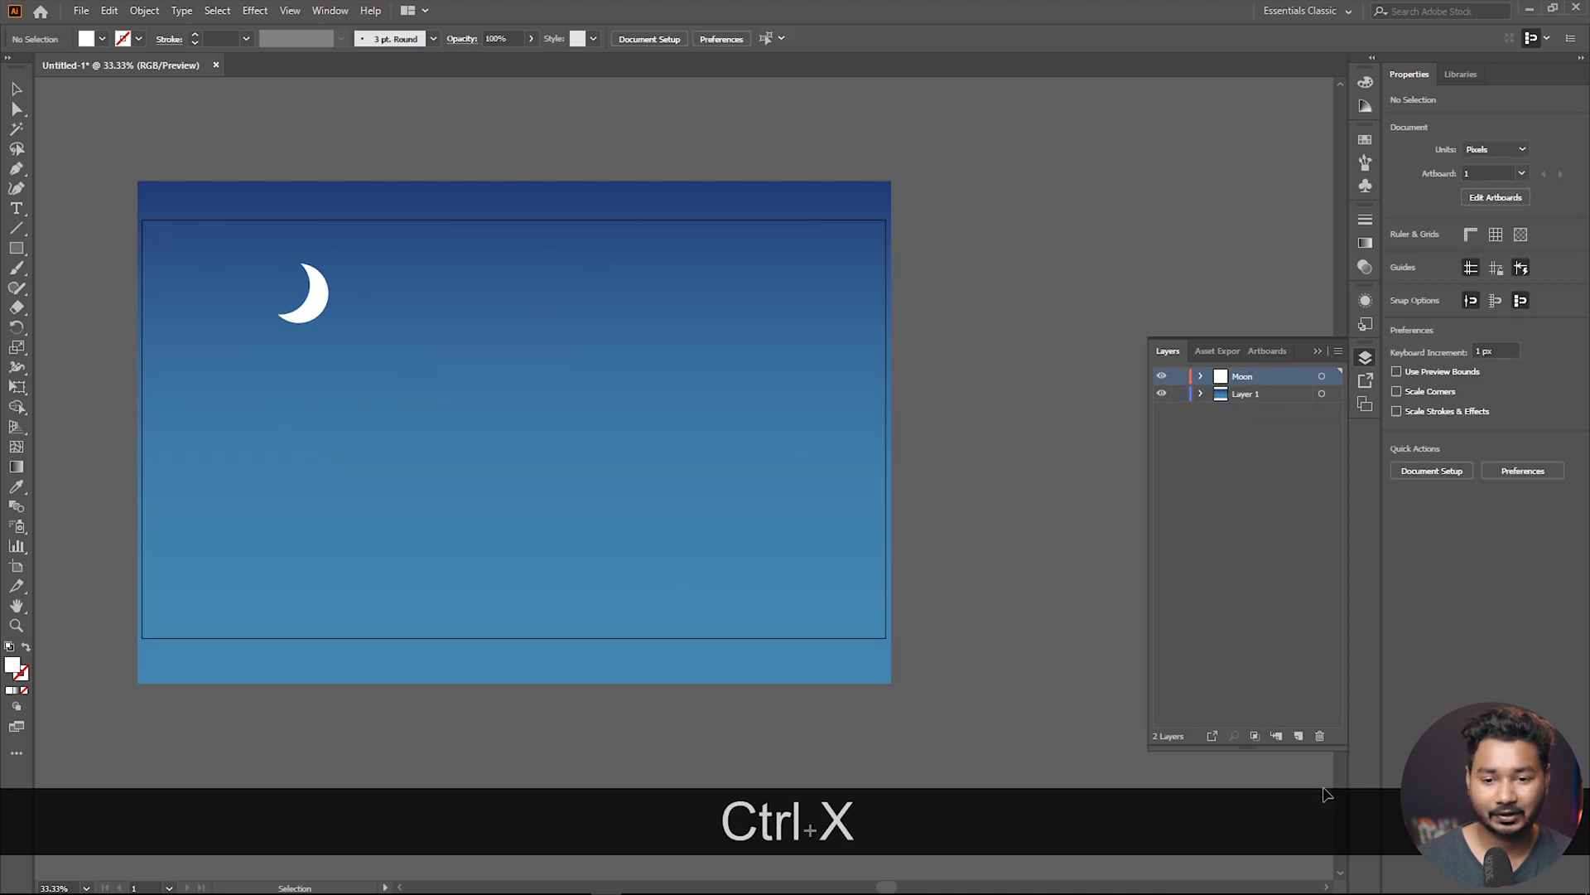
left_click(1298, 735)
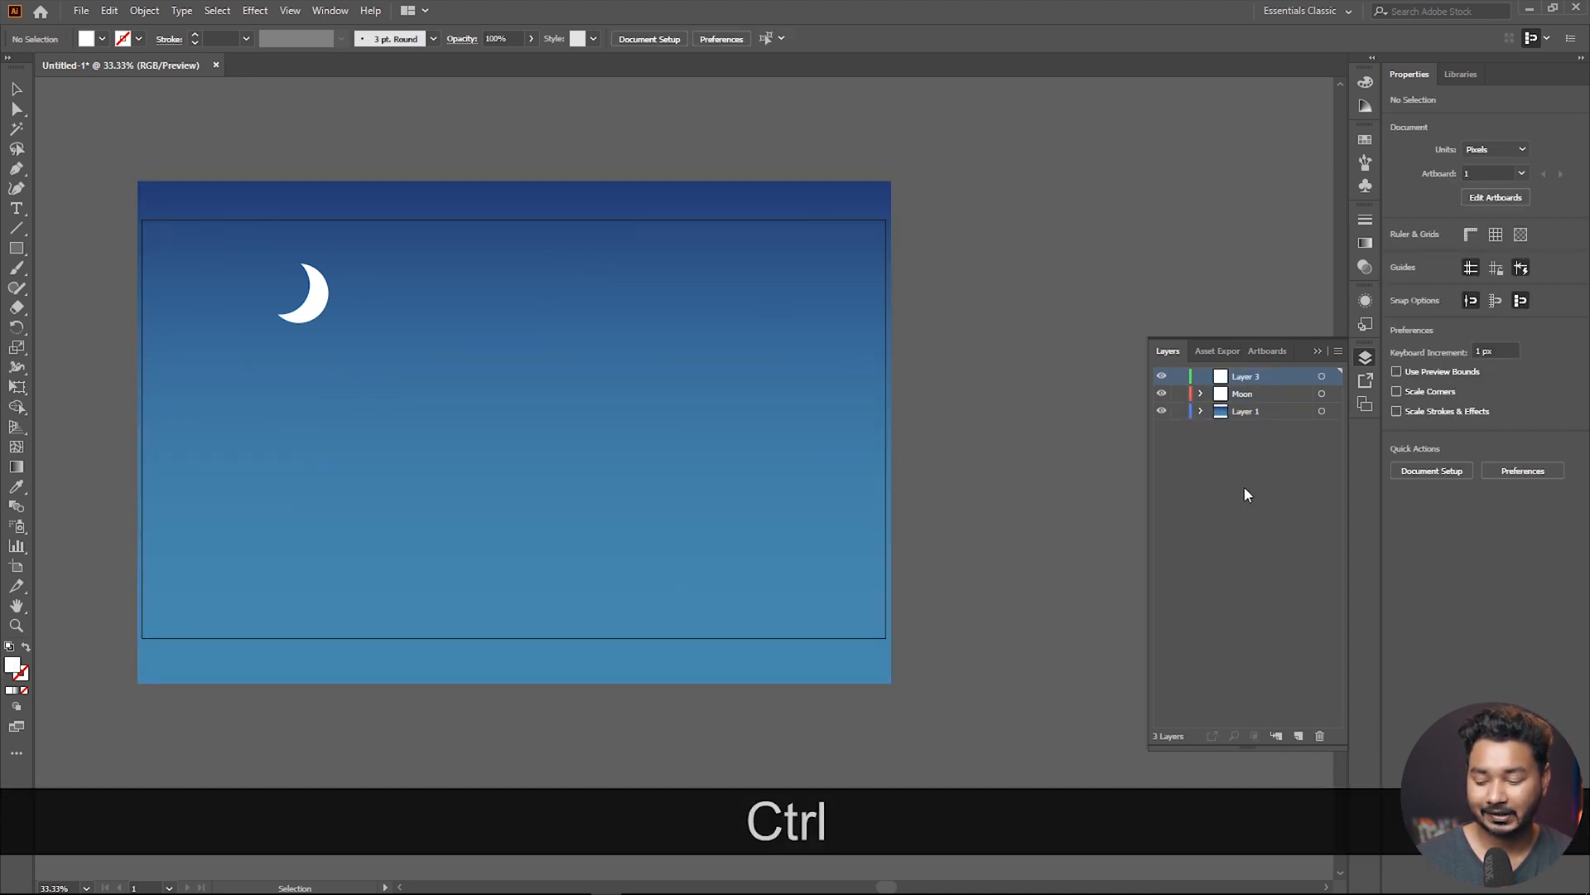
key("ctrl+f")
double_click(1246, 376)
type("Foreground")
key("Return")
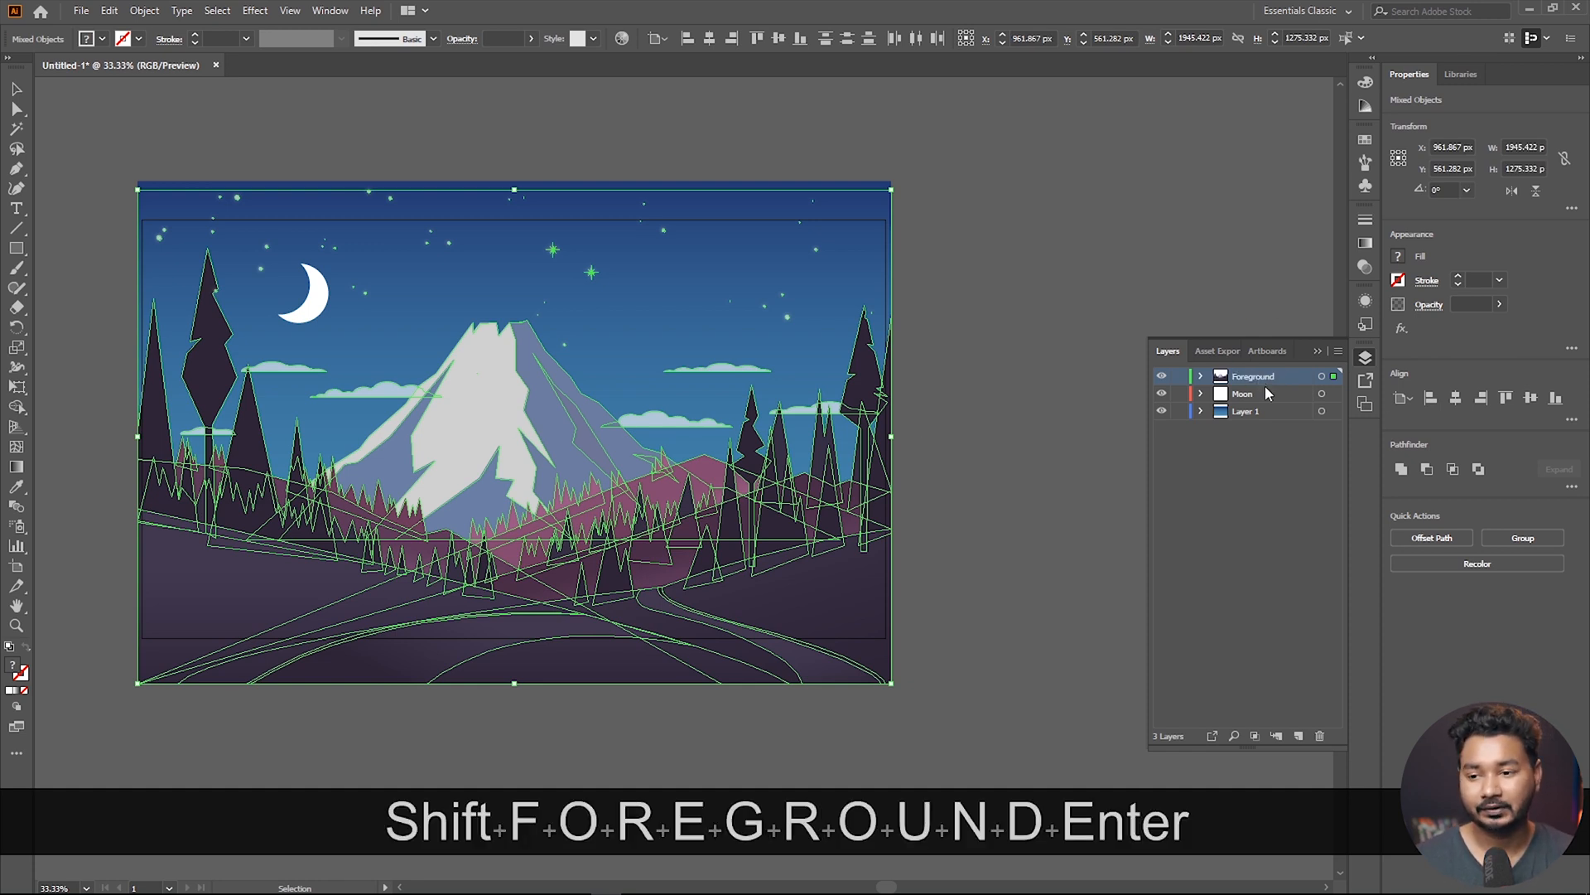
Rename the sky layer, Layer 1, as Background and deselect the artwork
left_click(1163, 410)
left_click(1163, 410)
double_click(1245, 411)
type("Background")
key("Return")
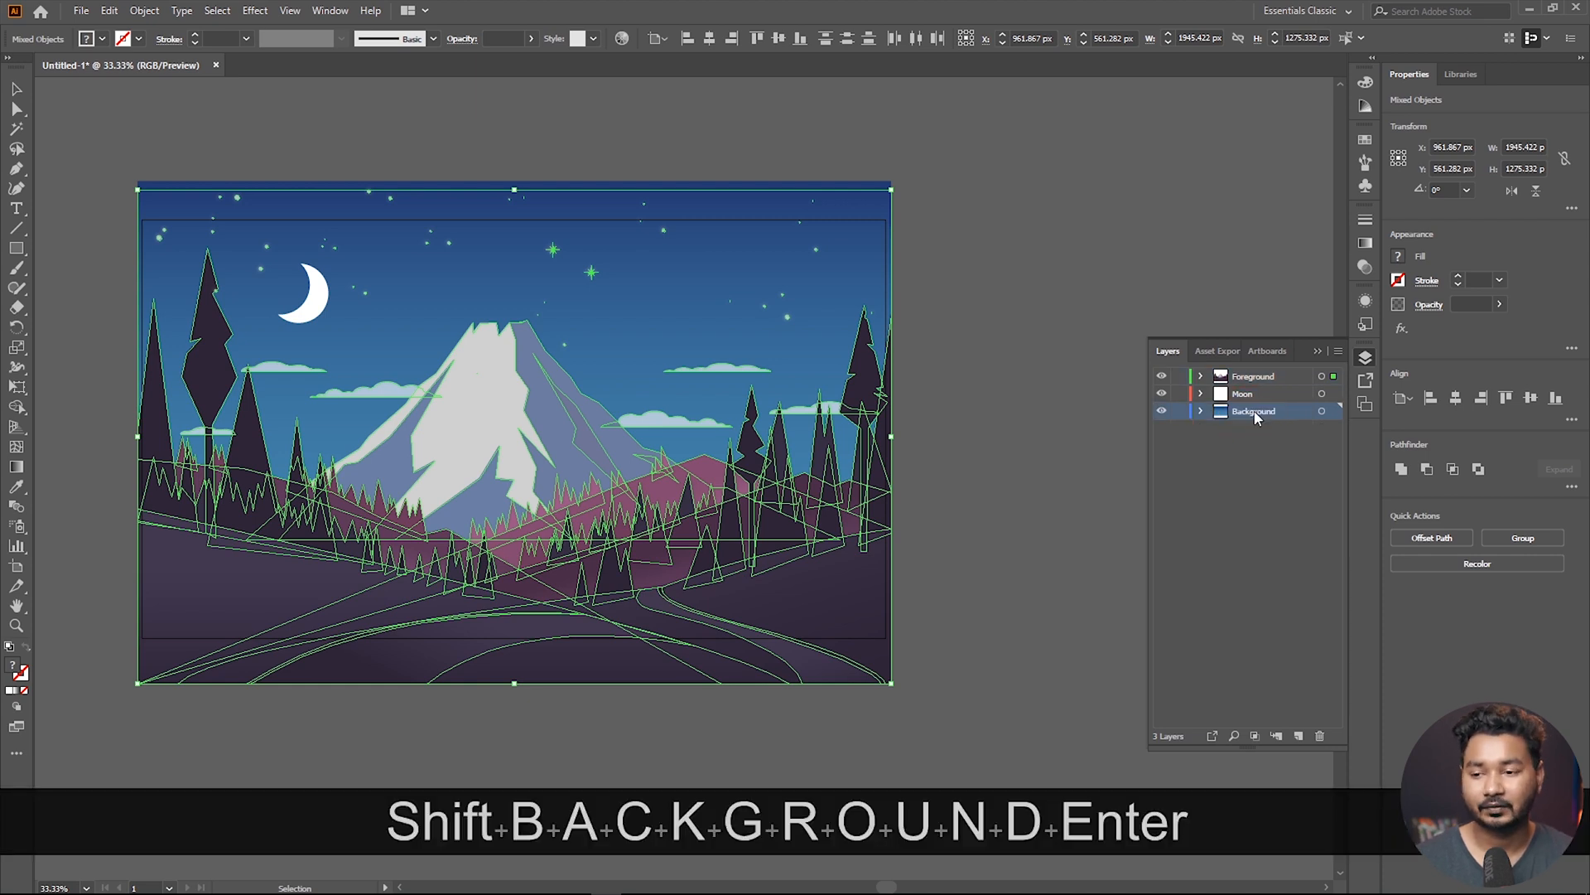
left_click(1073, 302)
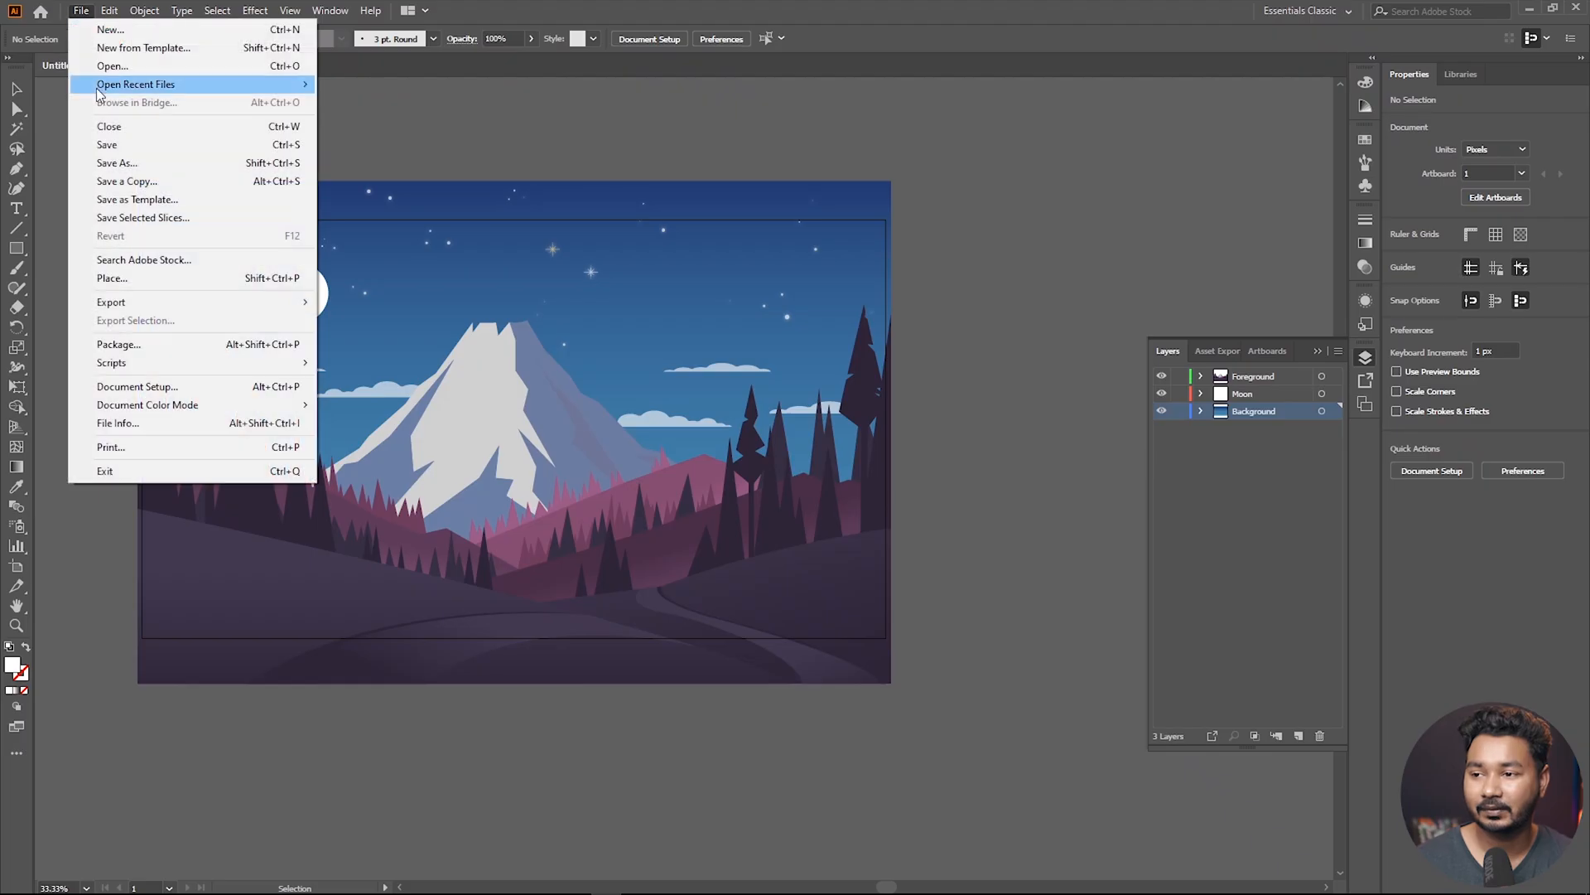
Save the document as an Adobe Illustrator file named Volcano in the Volcano folder on the Desktop
left_click(122, 143)
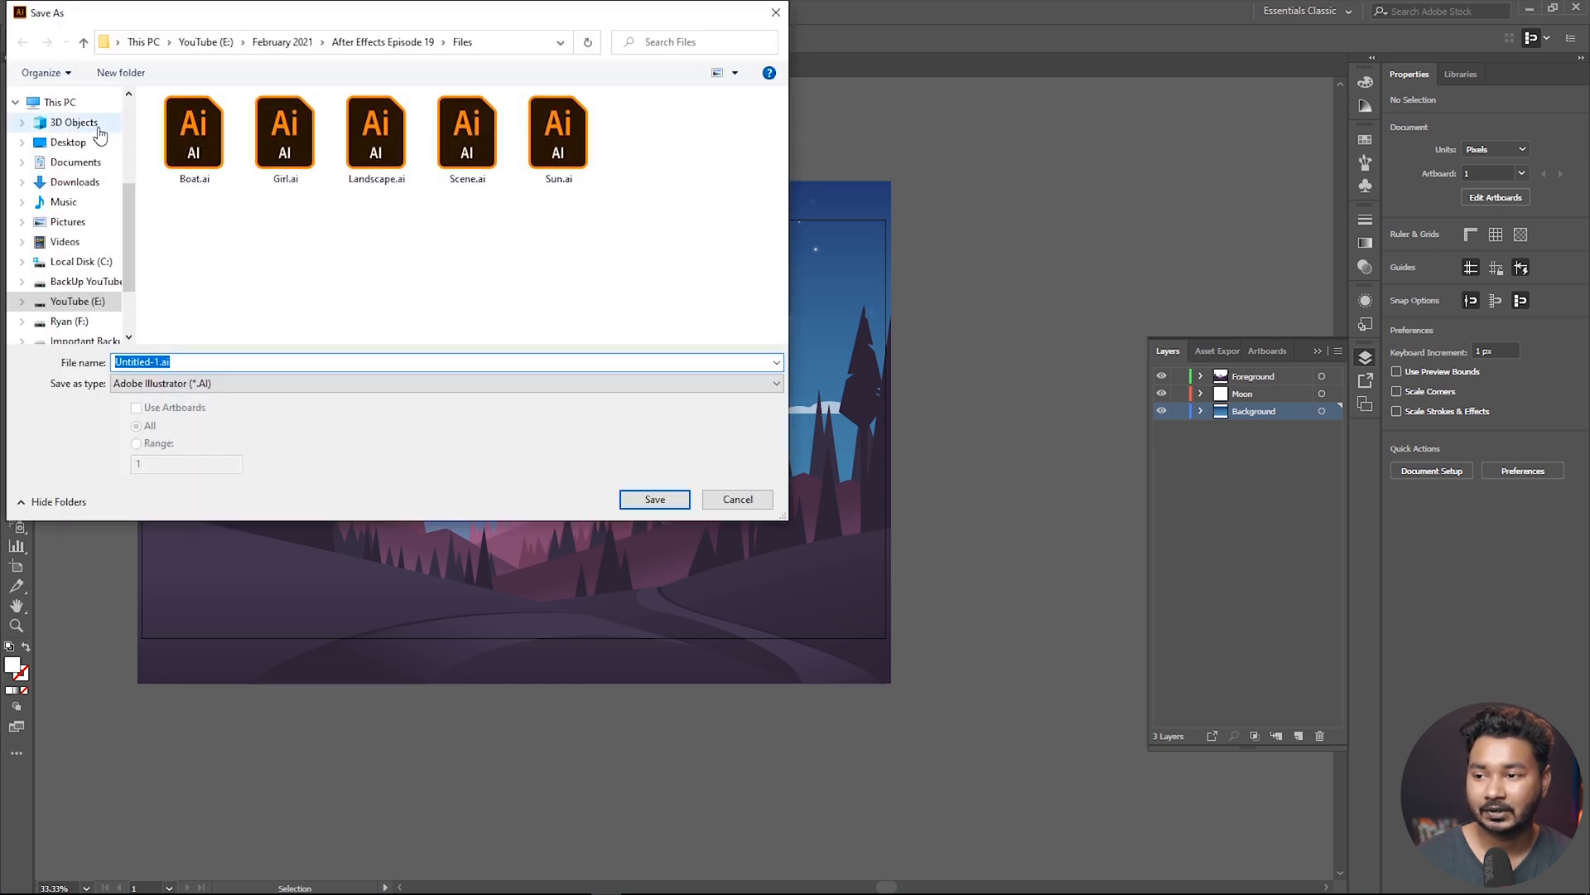
left_click(81, 144)
double_click(266, 126)
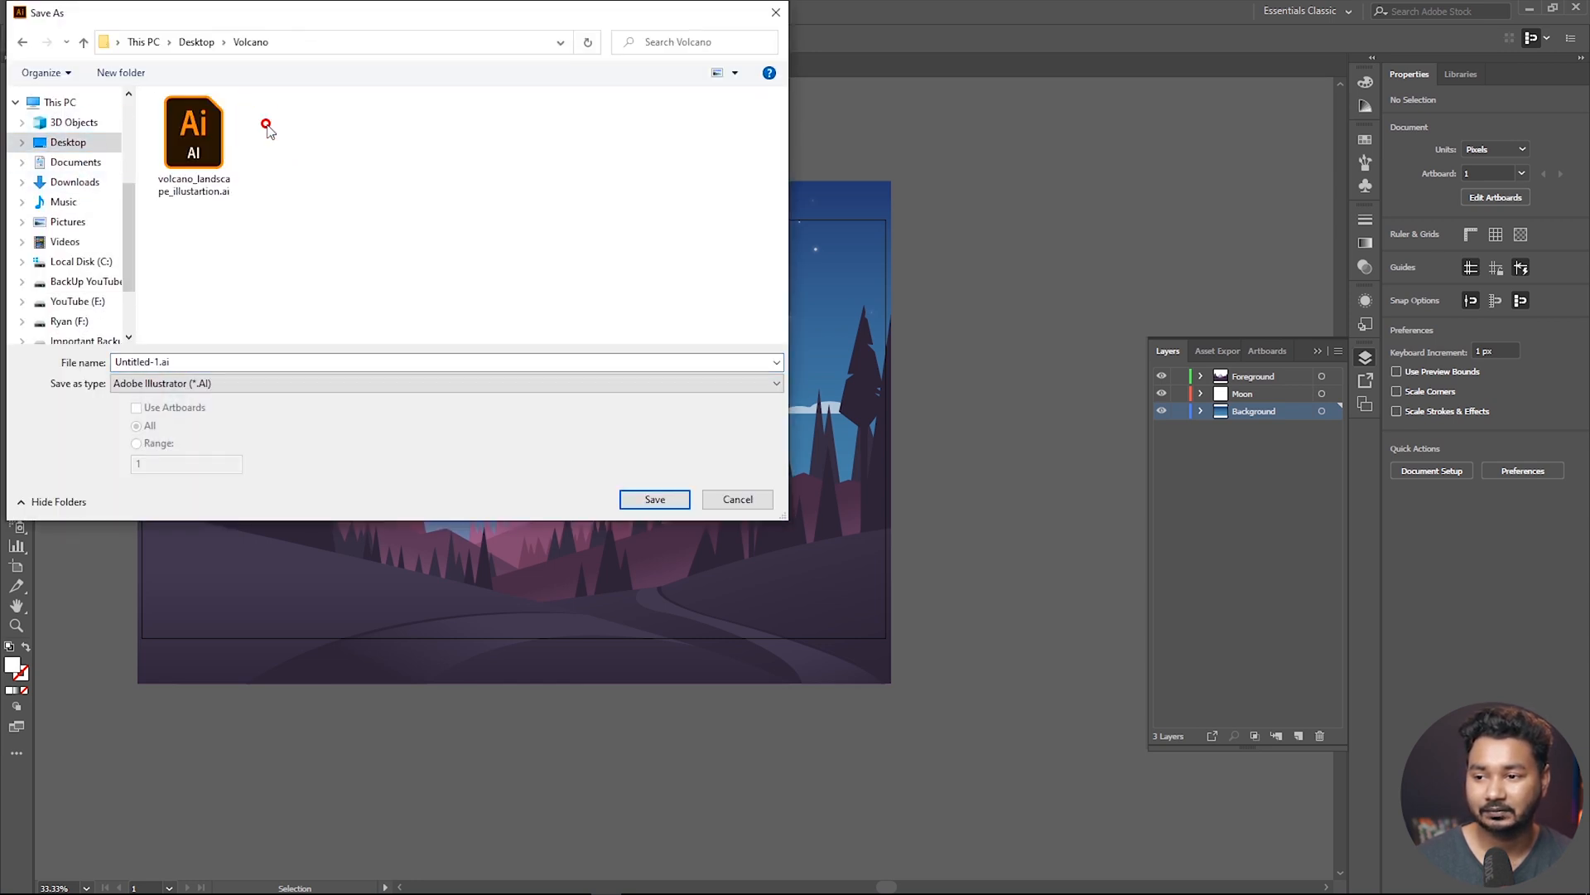
double_click(198, 363)
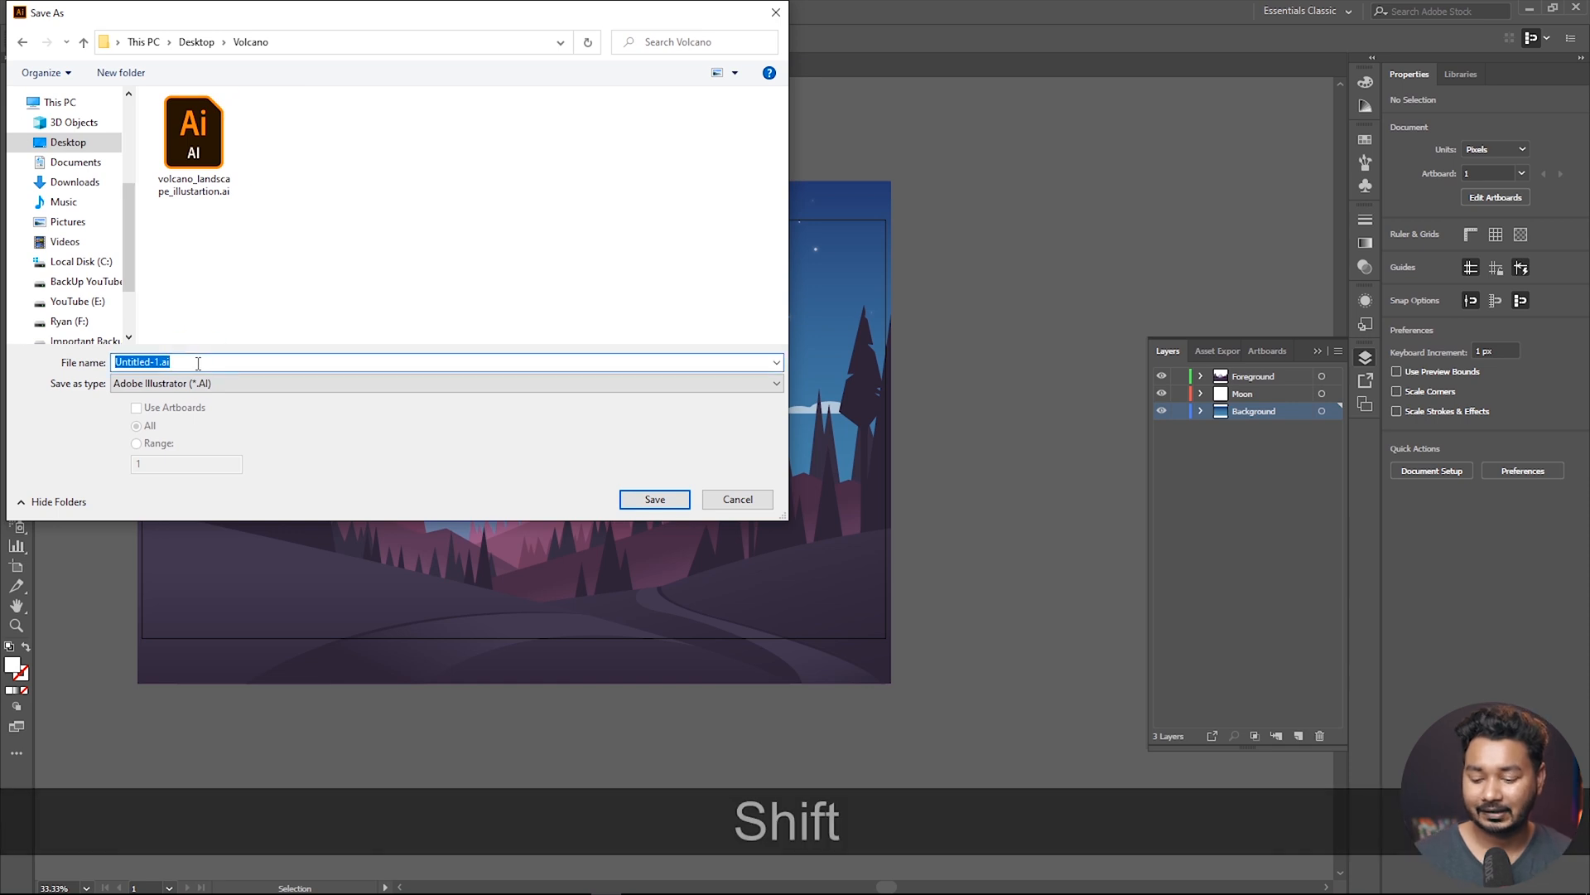
type("LA")
key("BackSpace")
key("BackSpace")
type("Volcano")
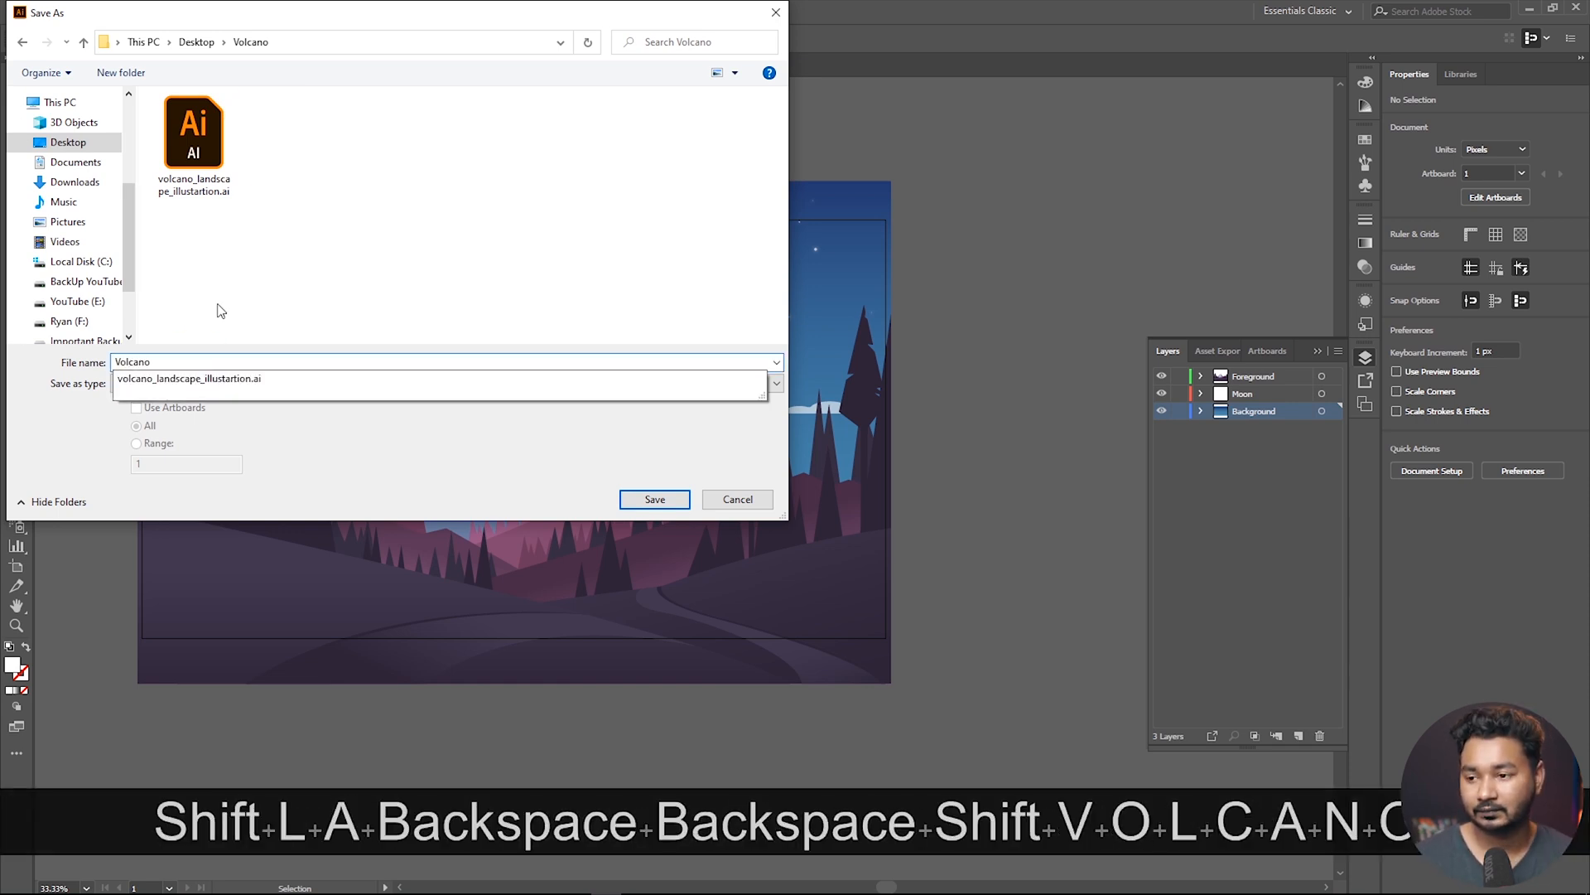
left_click(653, 500)
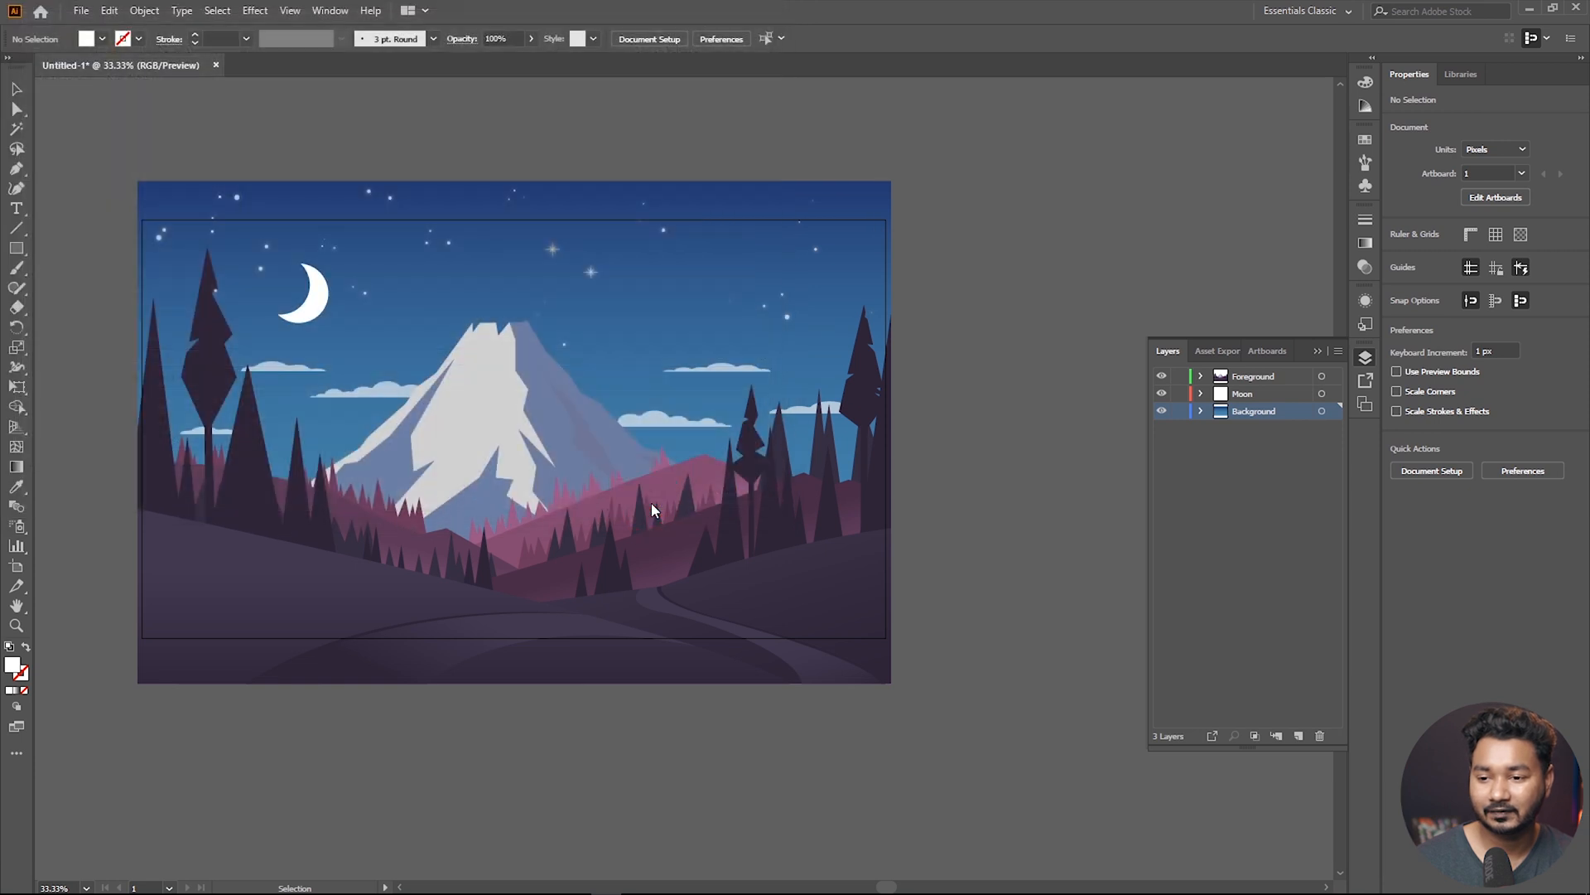
left_click(266, 522)
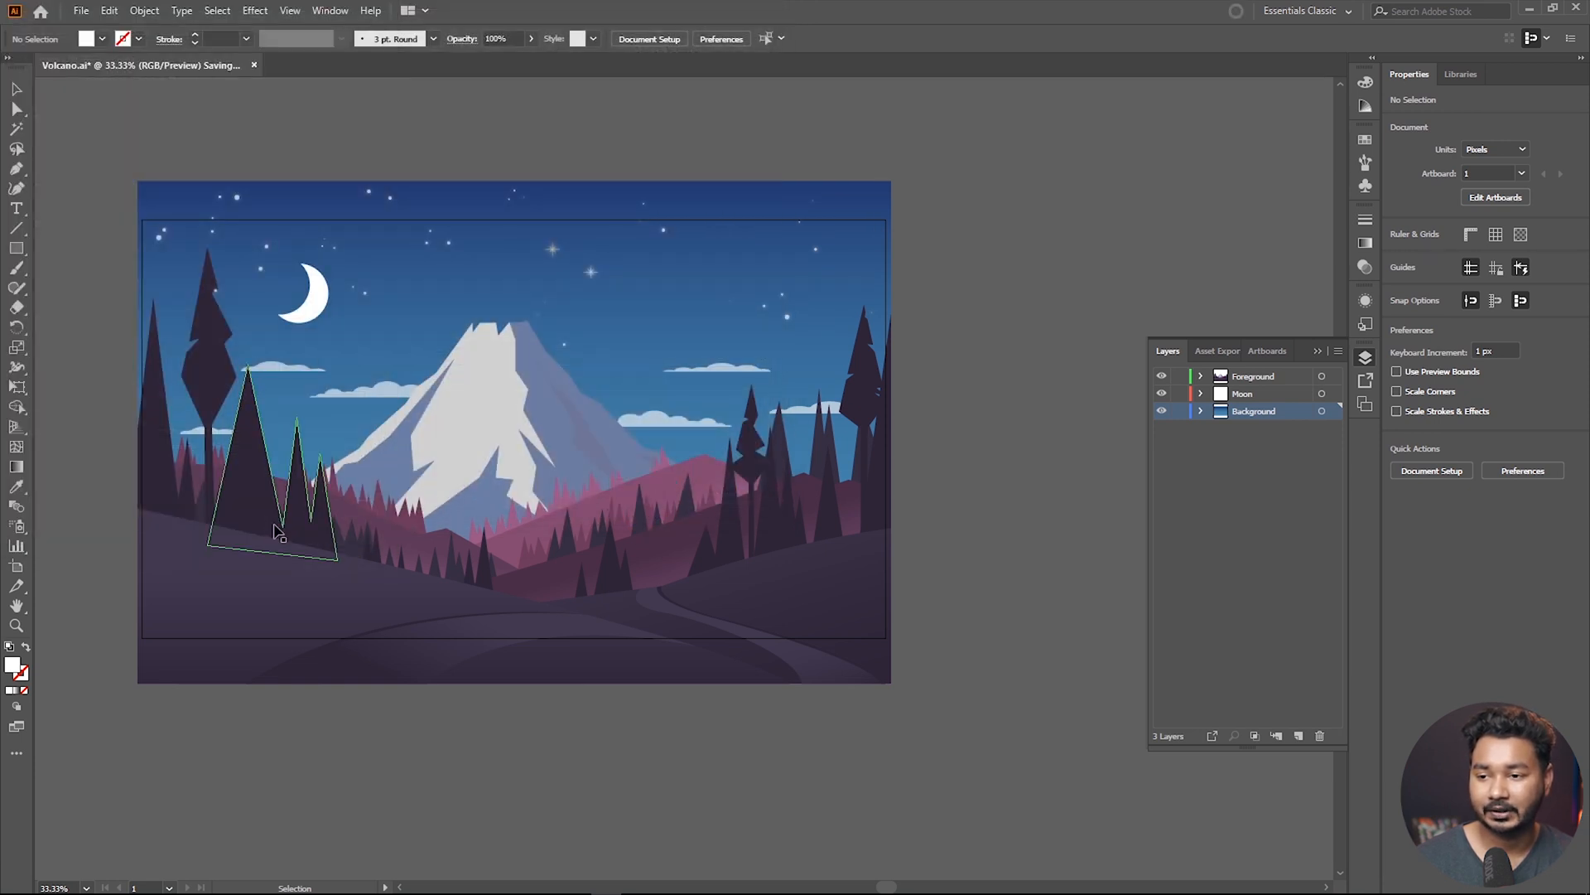
Close Illustrator, switch to After Effects and start a new project
left_click(1578, 15)
key("Return")
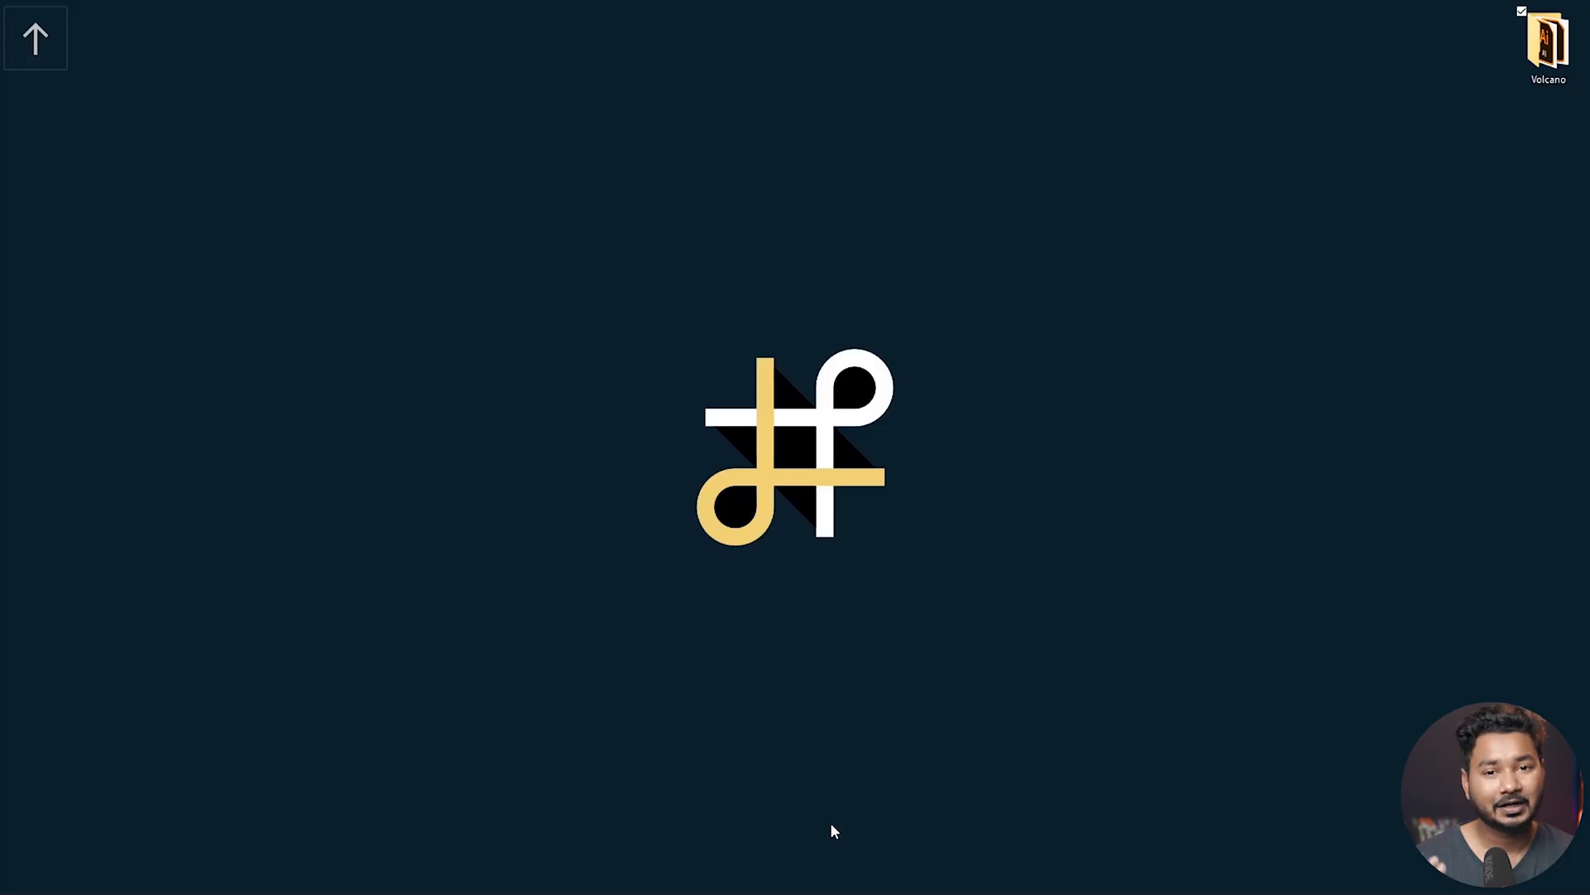
mouse_move(760, 890)
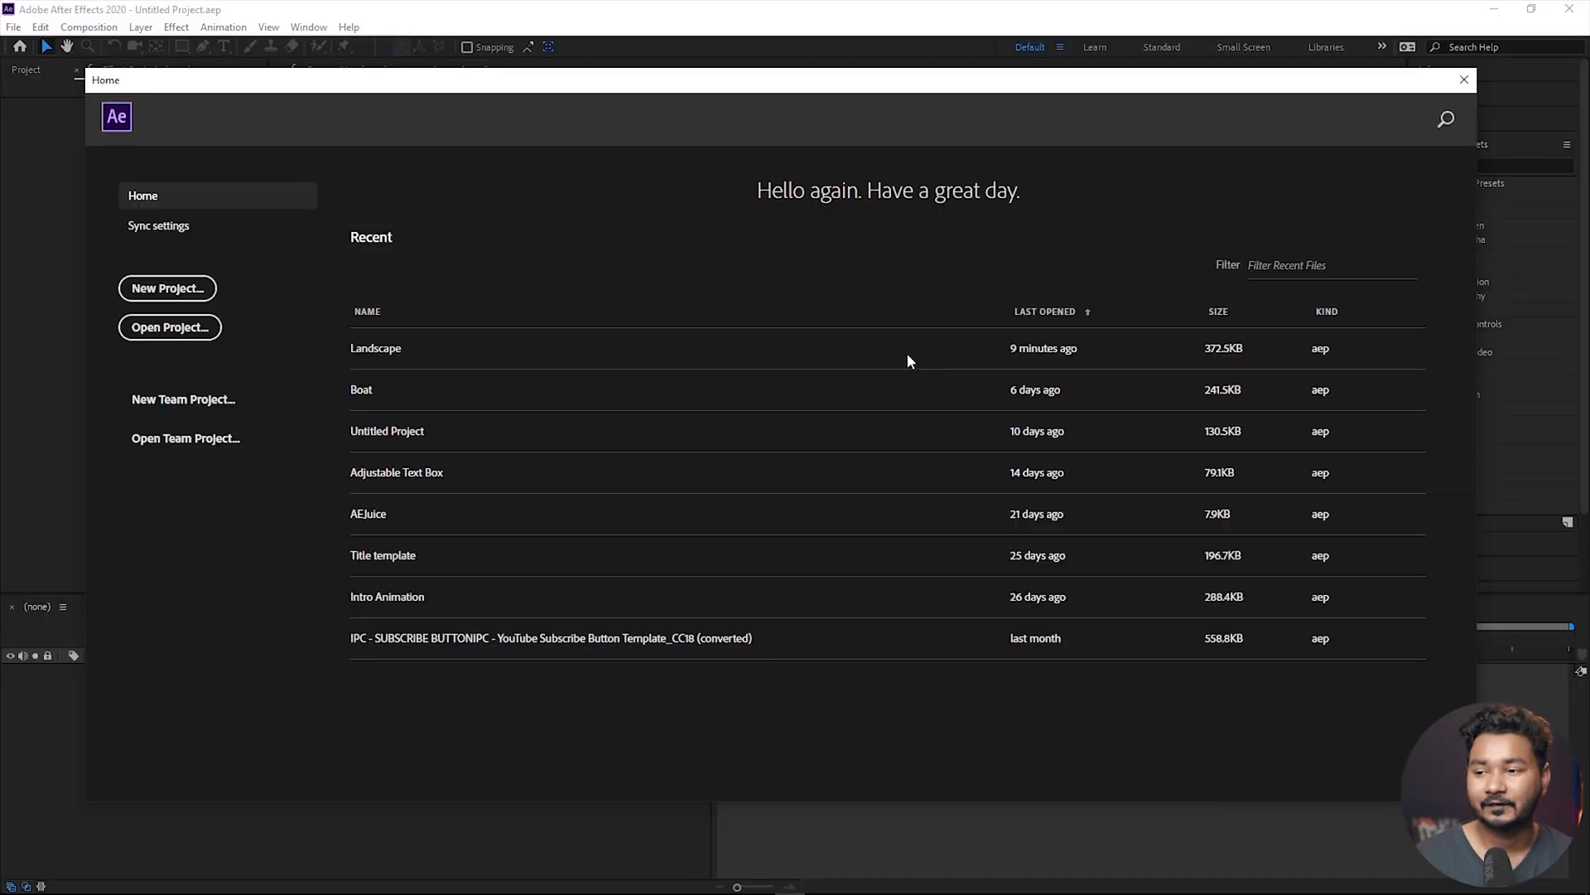
left_click(179, 295)
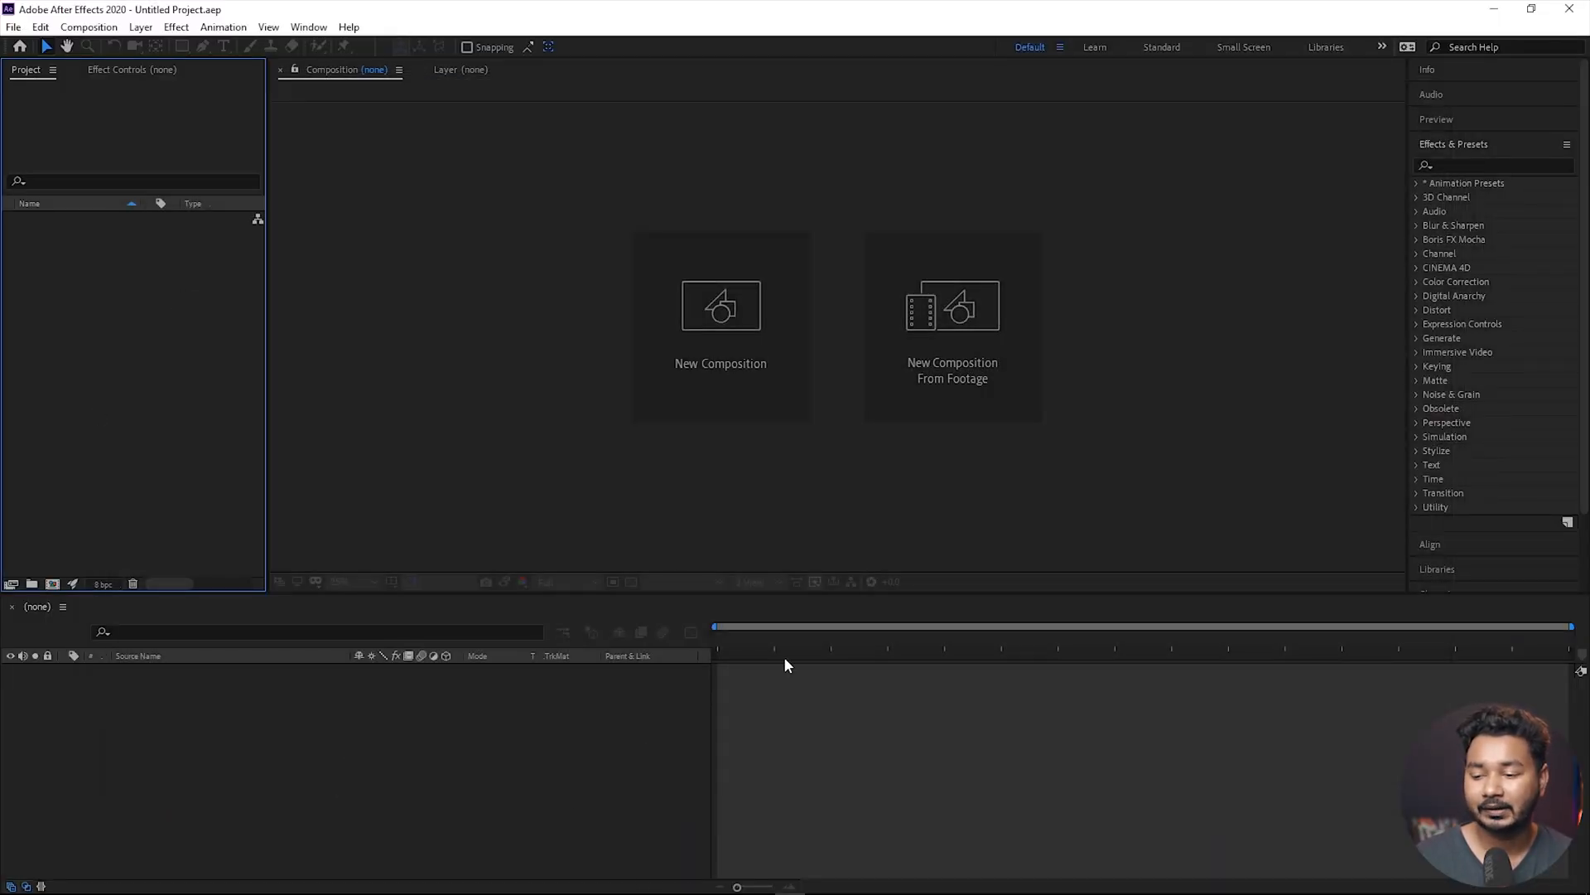
Import Volcano.ai from the desktop Volcano folder into the After Effects project as a Composition with Document Size footage dimensions
left_click(1488, 14)
double_click(1557, 59)
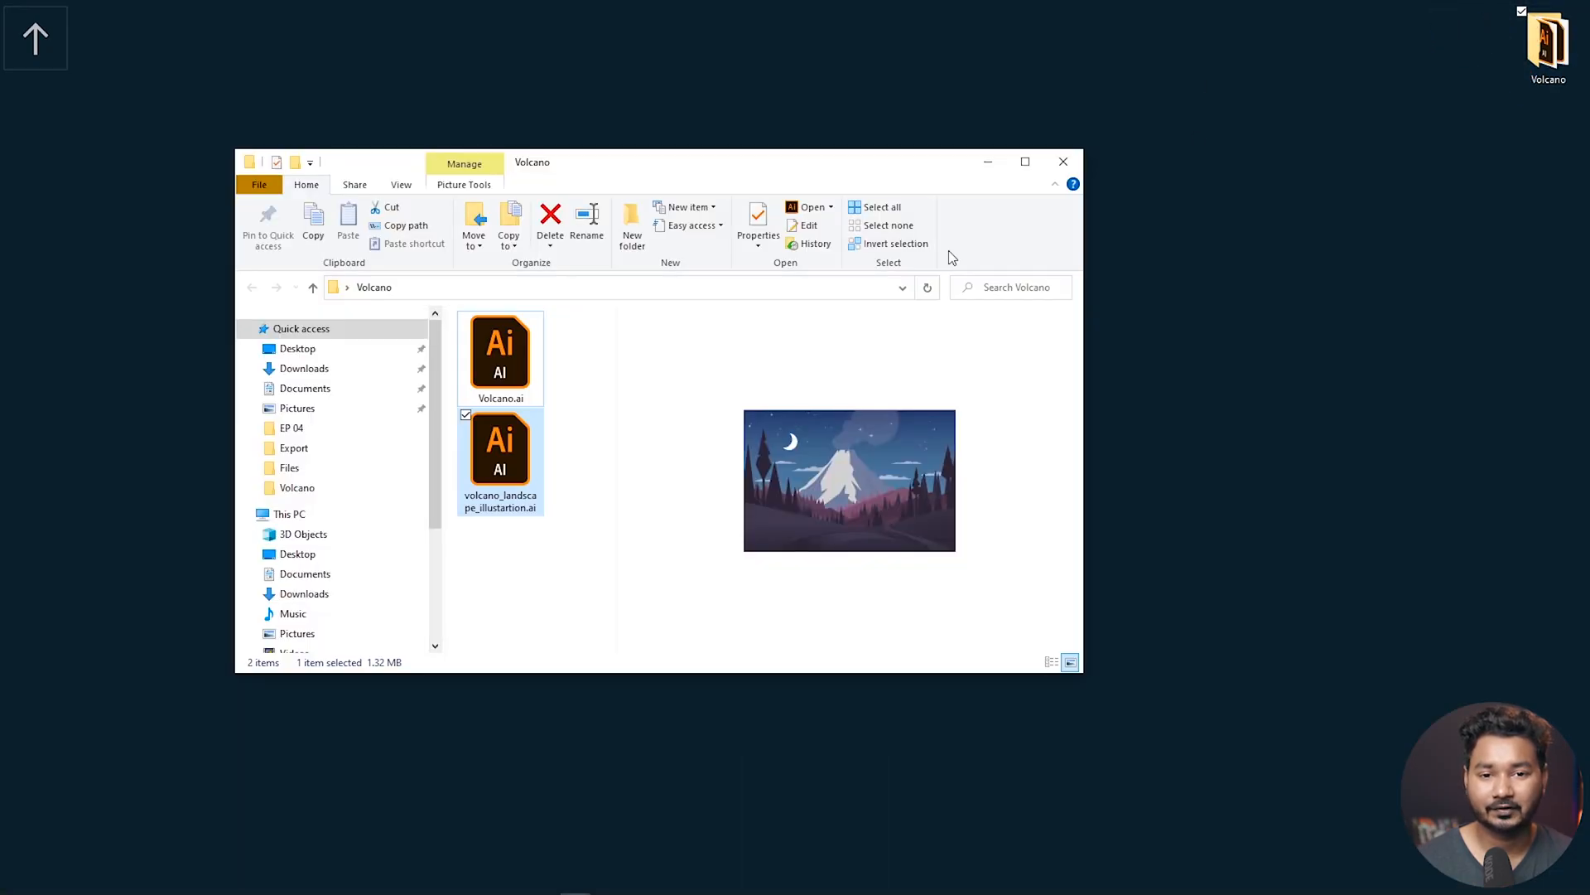
left_click(517, 378)
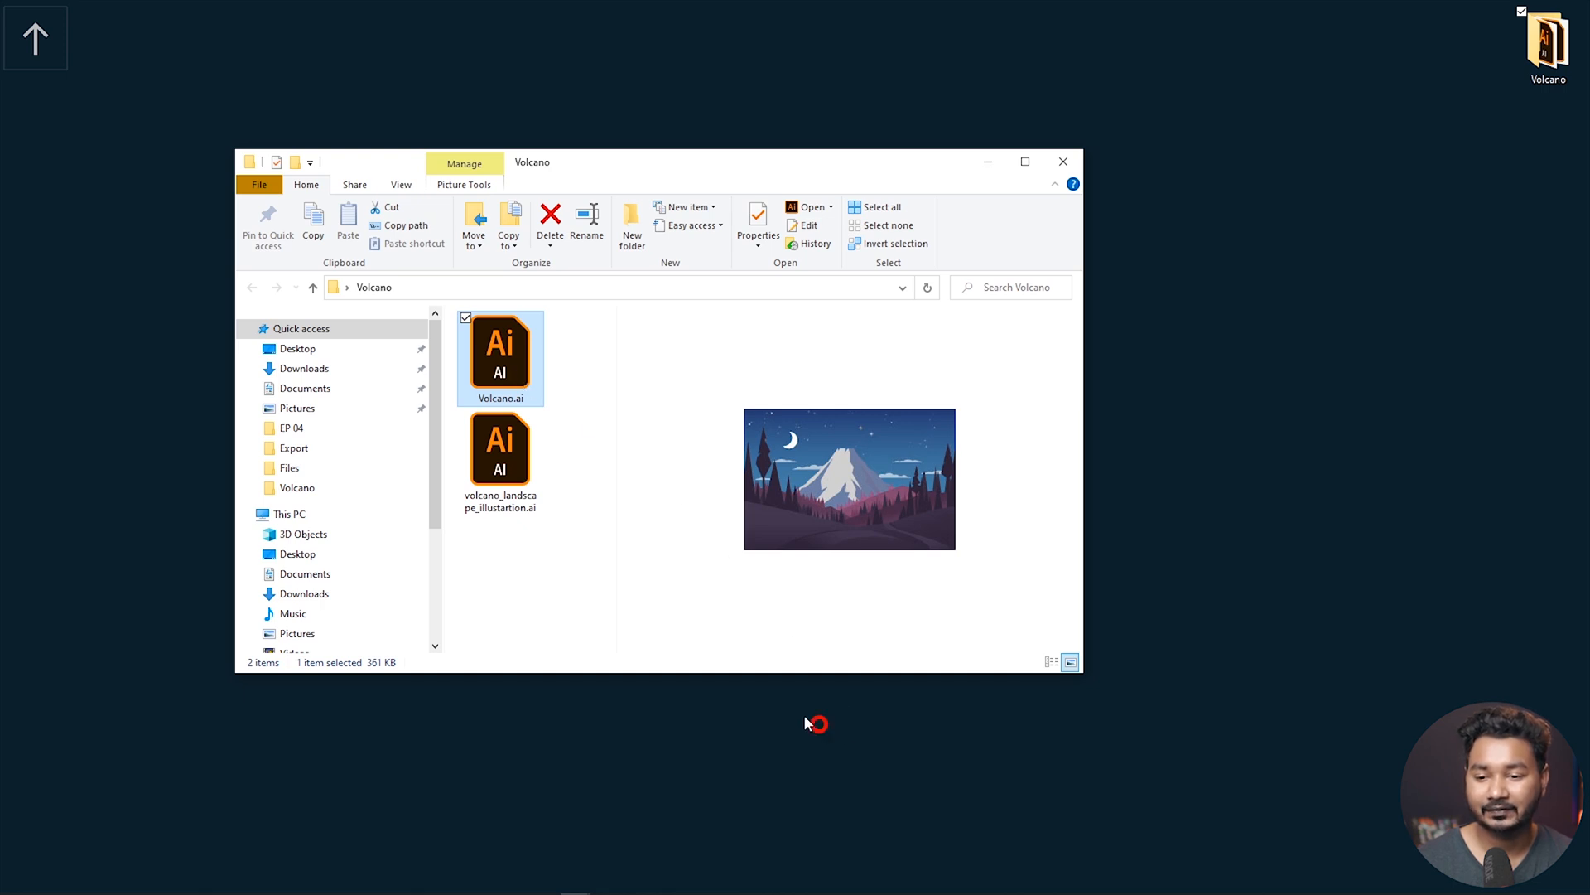
left_click_drag(502, 365, 141, 436)
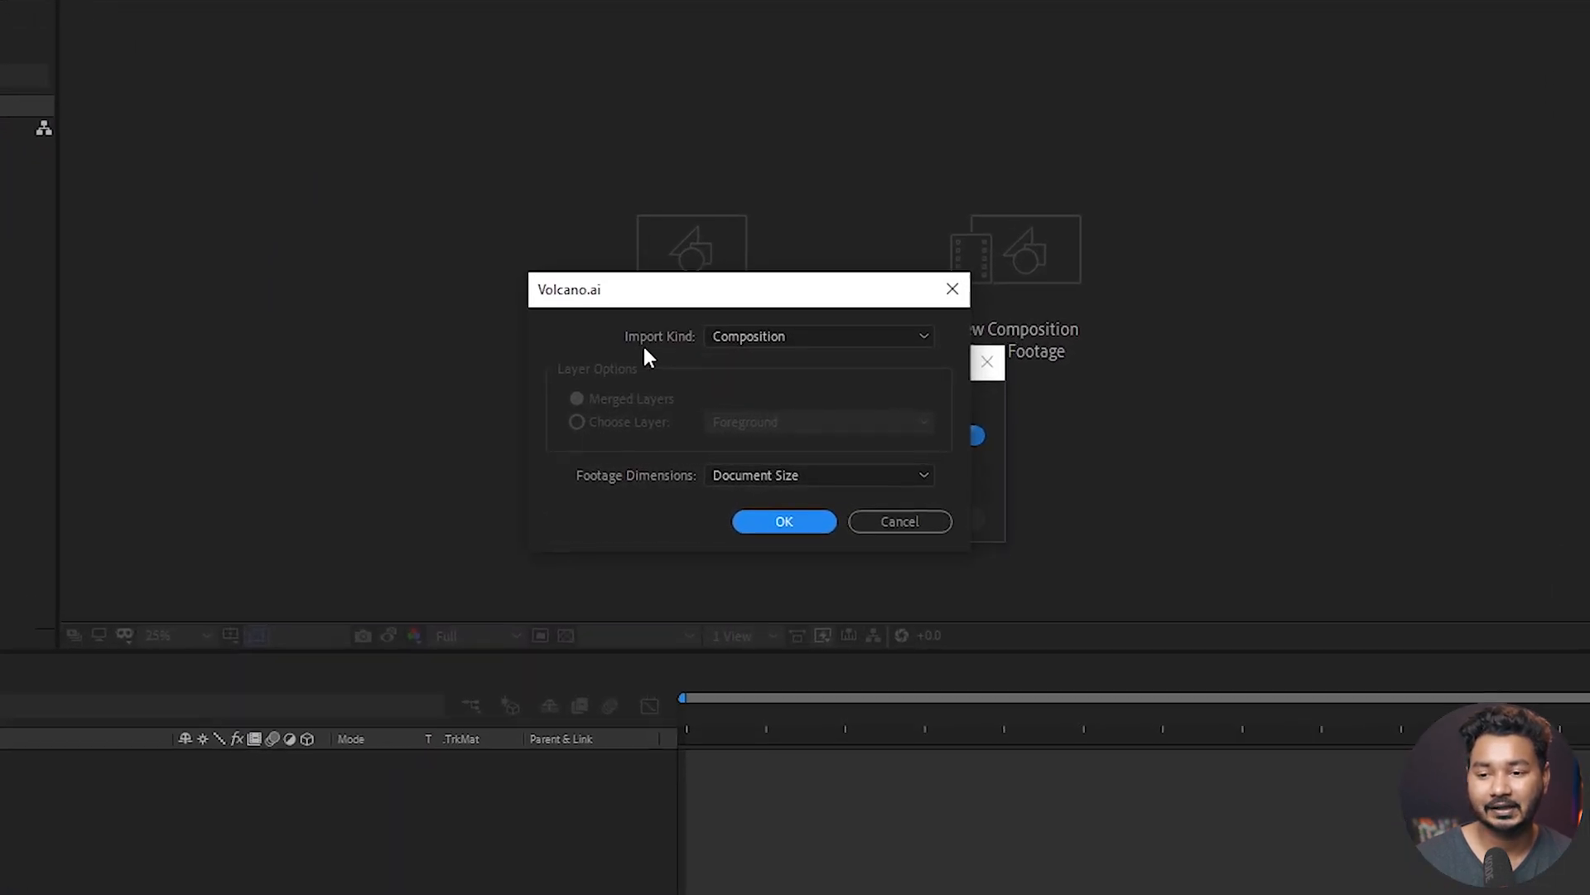
left_click(823, 334)
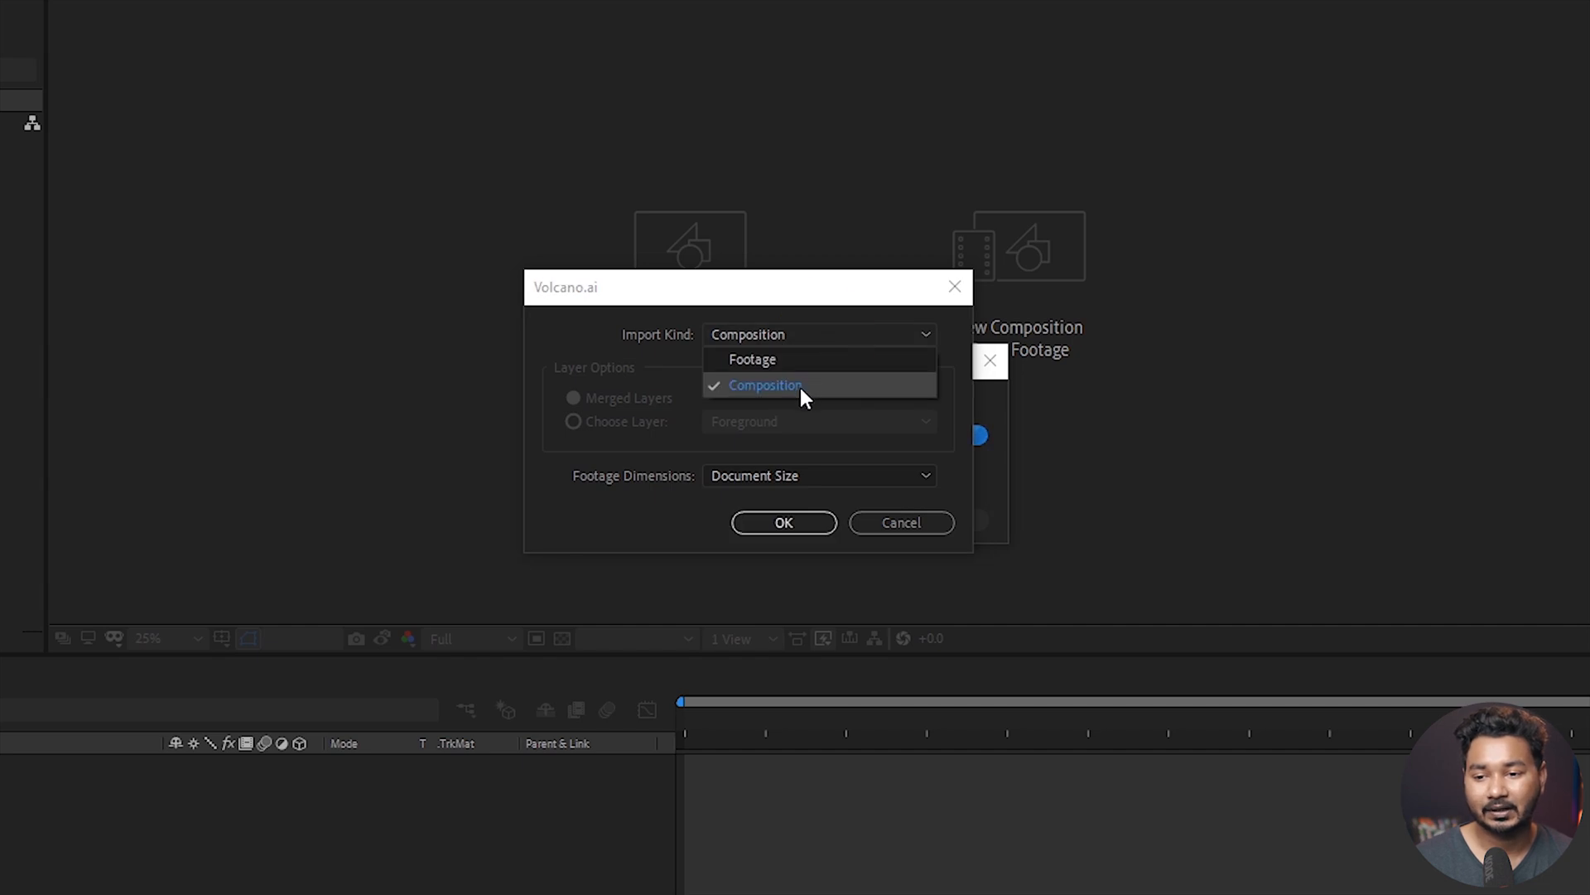
left_click(801, 387)
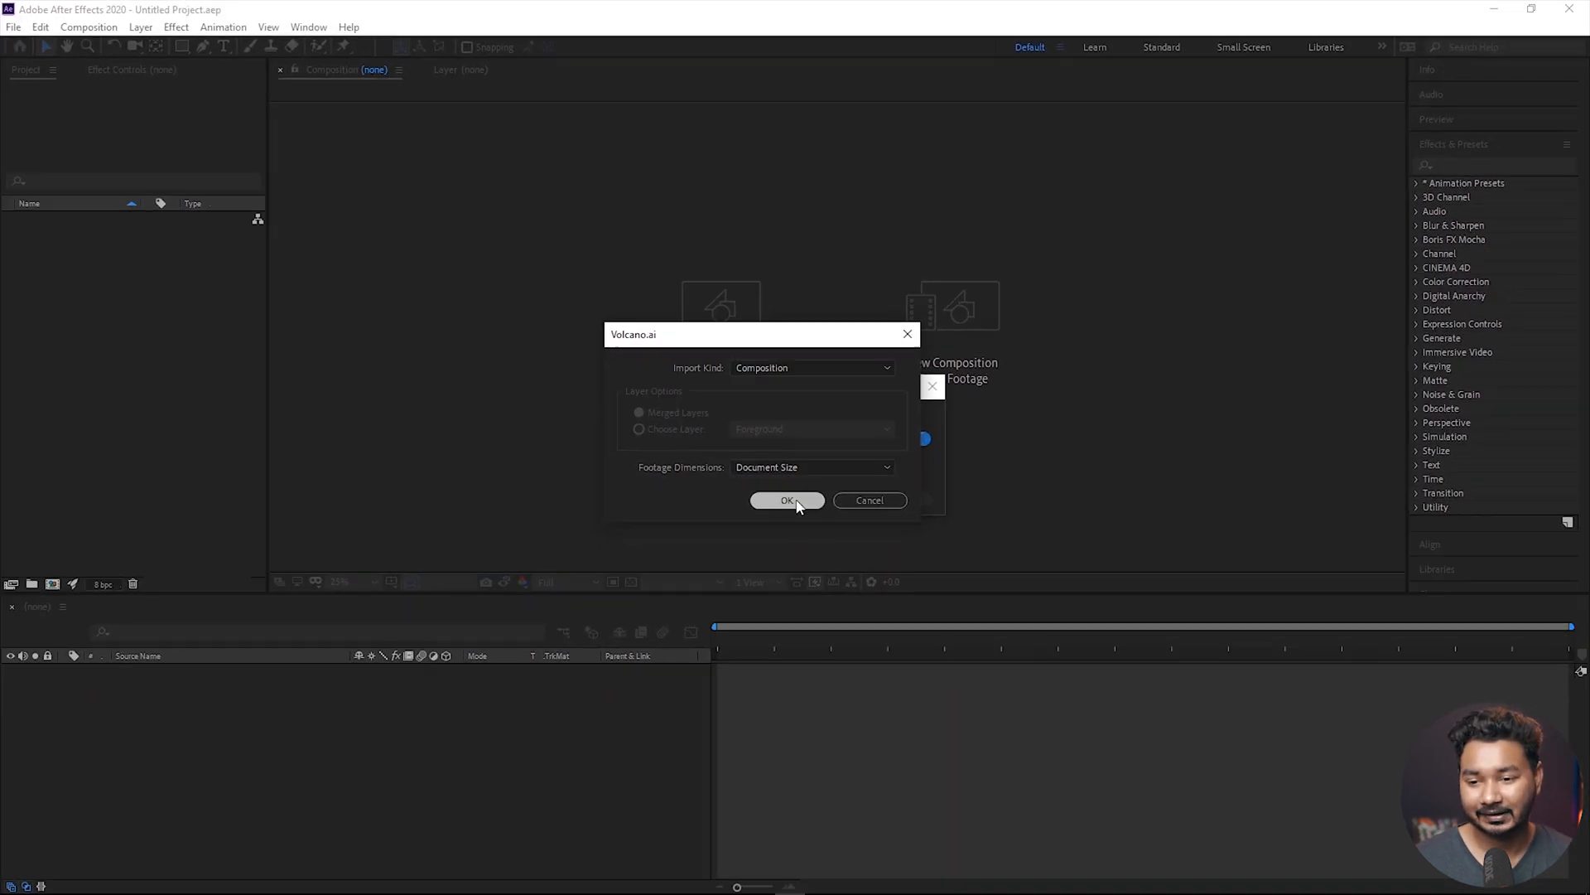
left_click(797, 503)
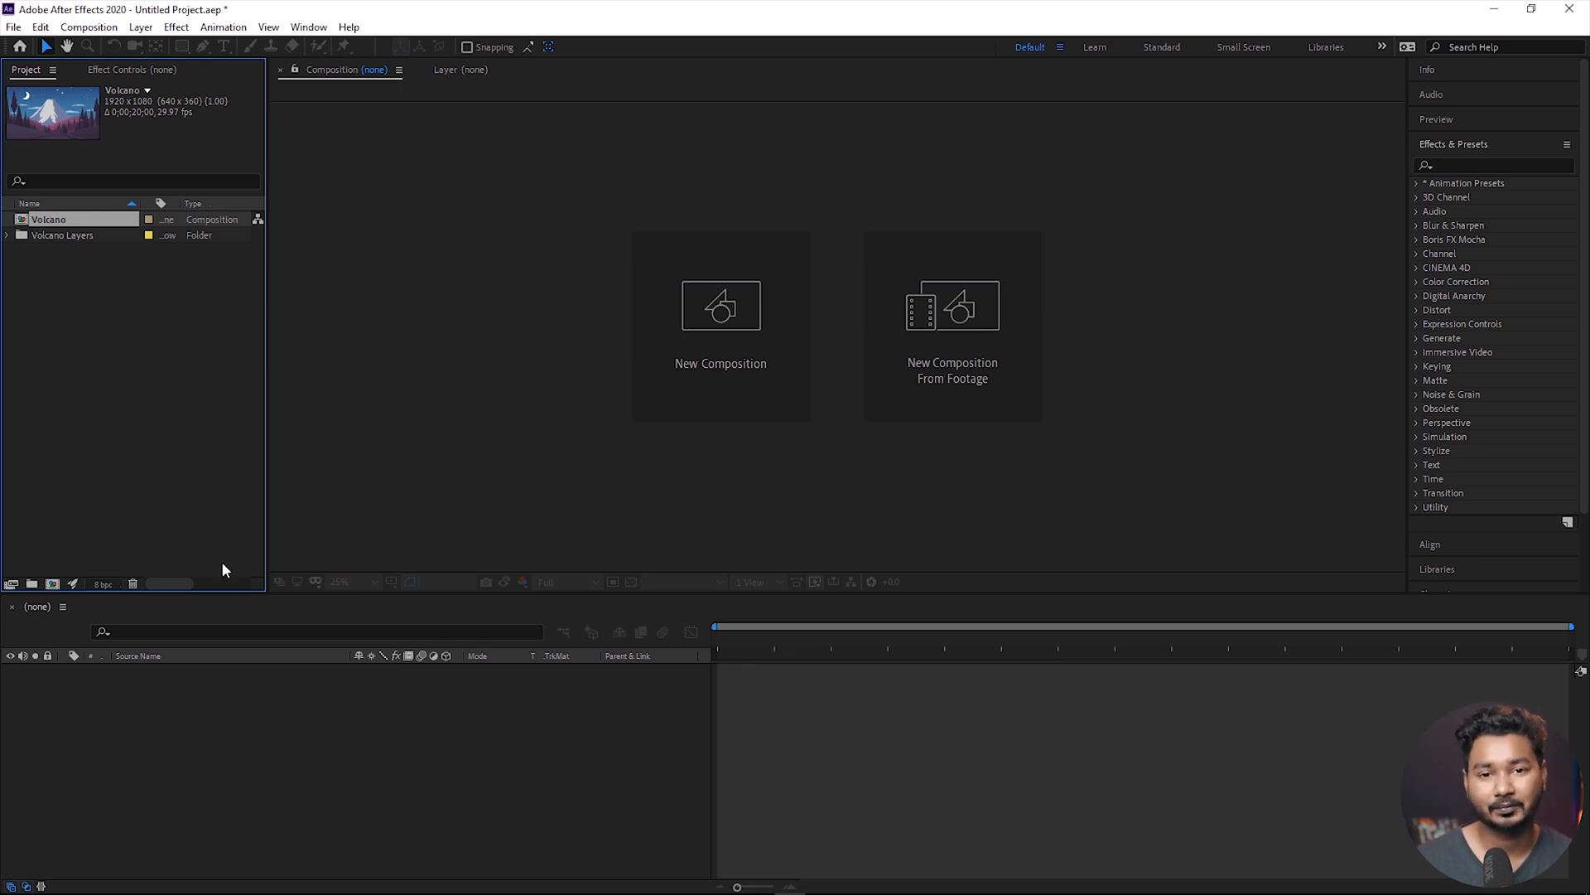
Open the Volcano composition and look through its Foreground, Moon and Background layers
double_click(35, 220)
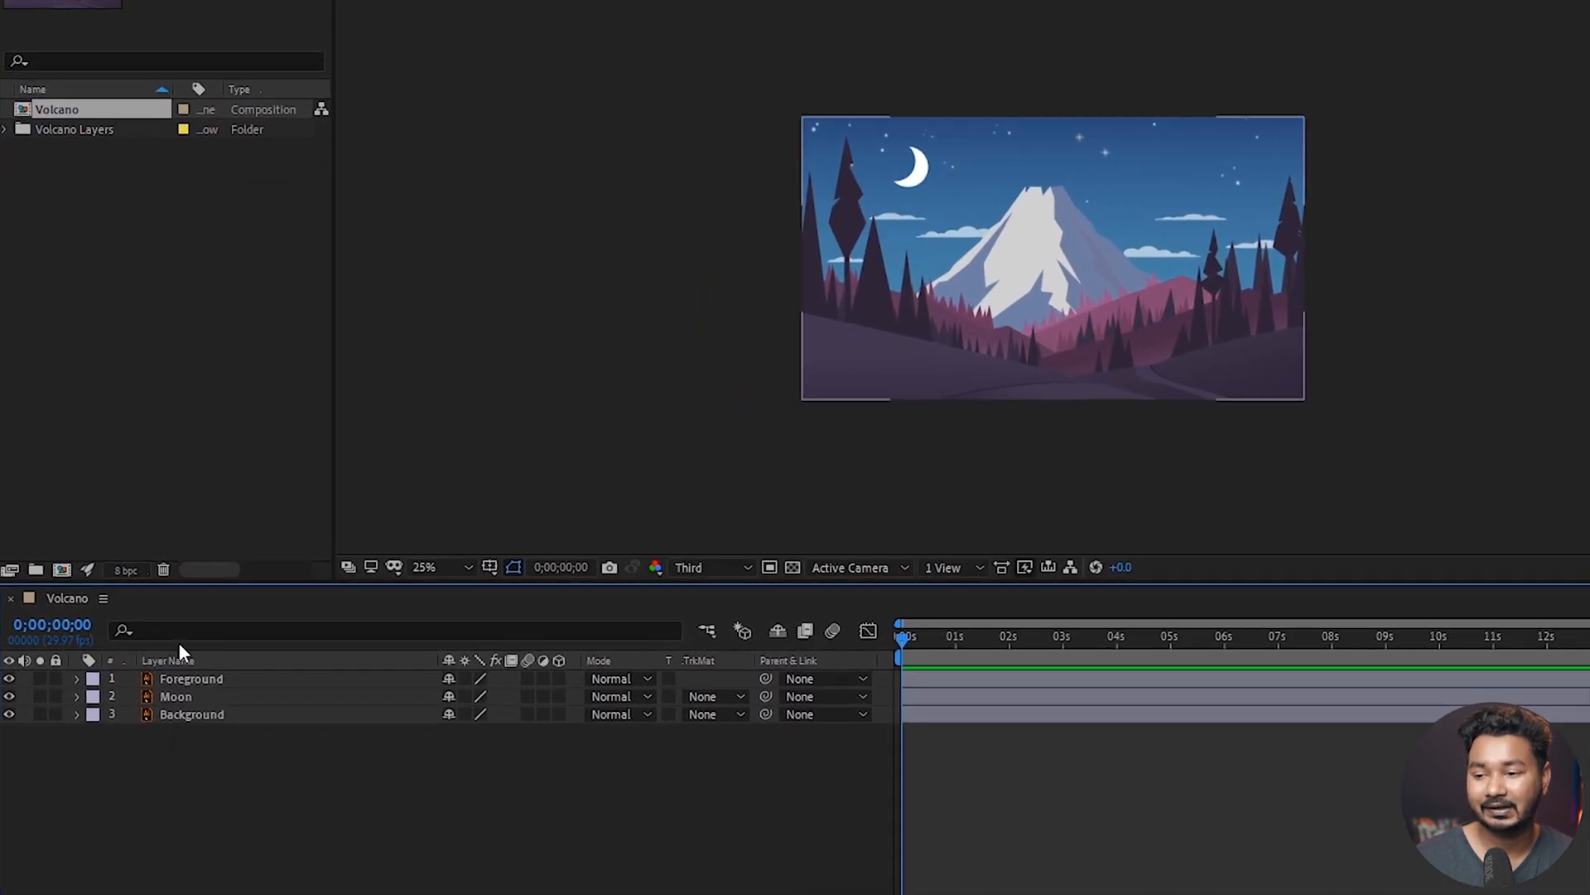
left_click(178, 680)
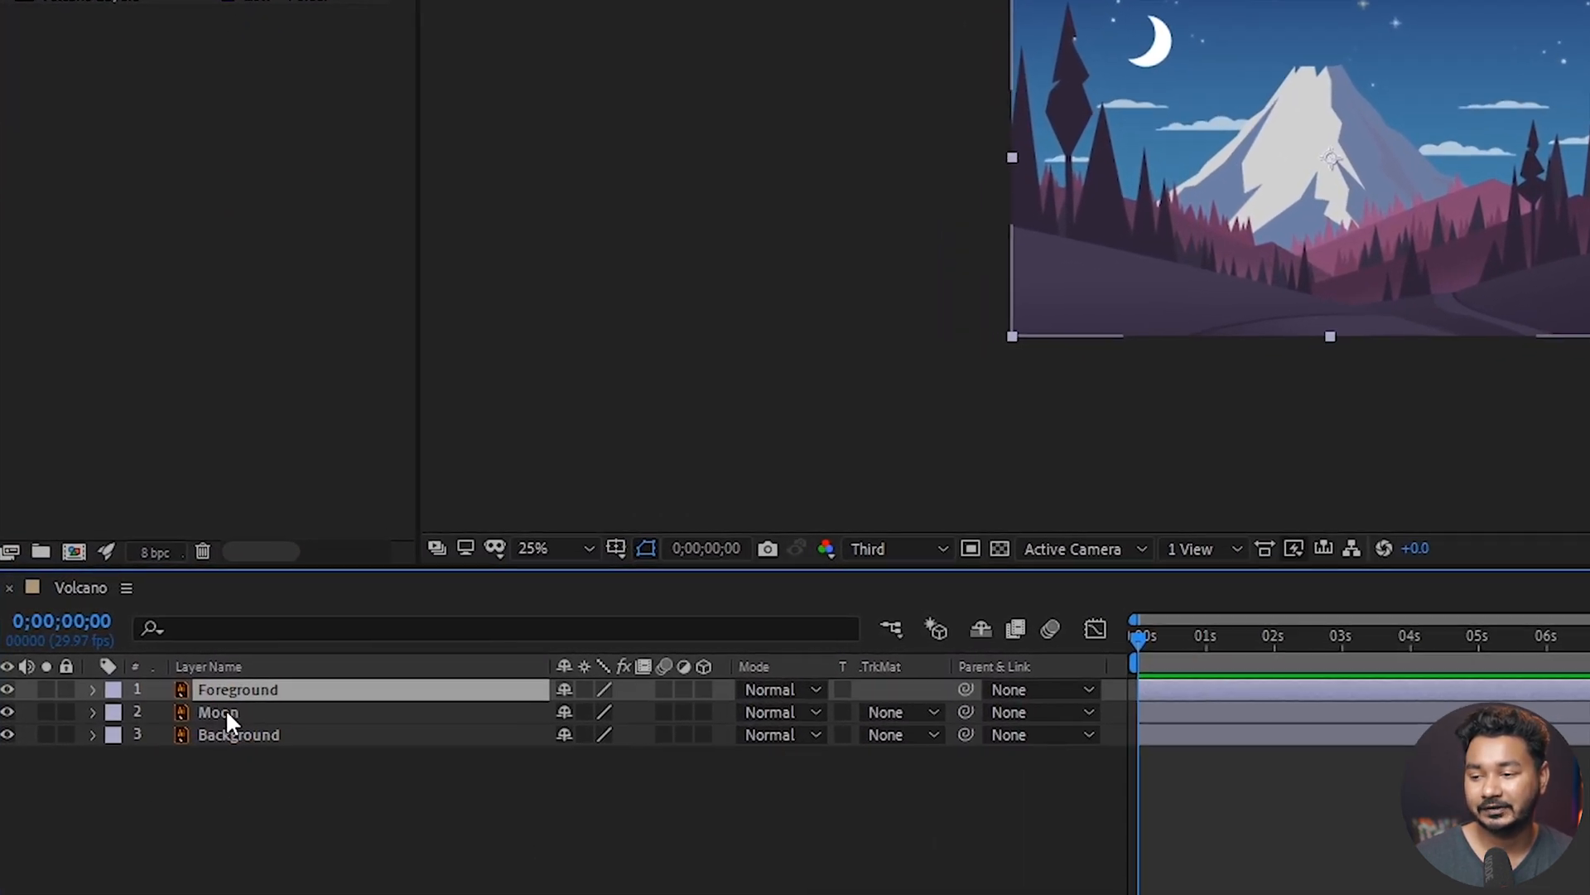
left_click(225, 736)
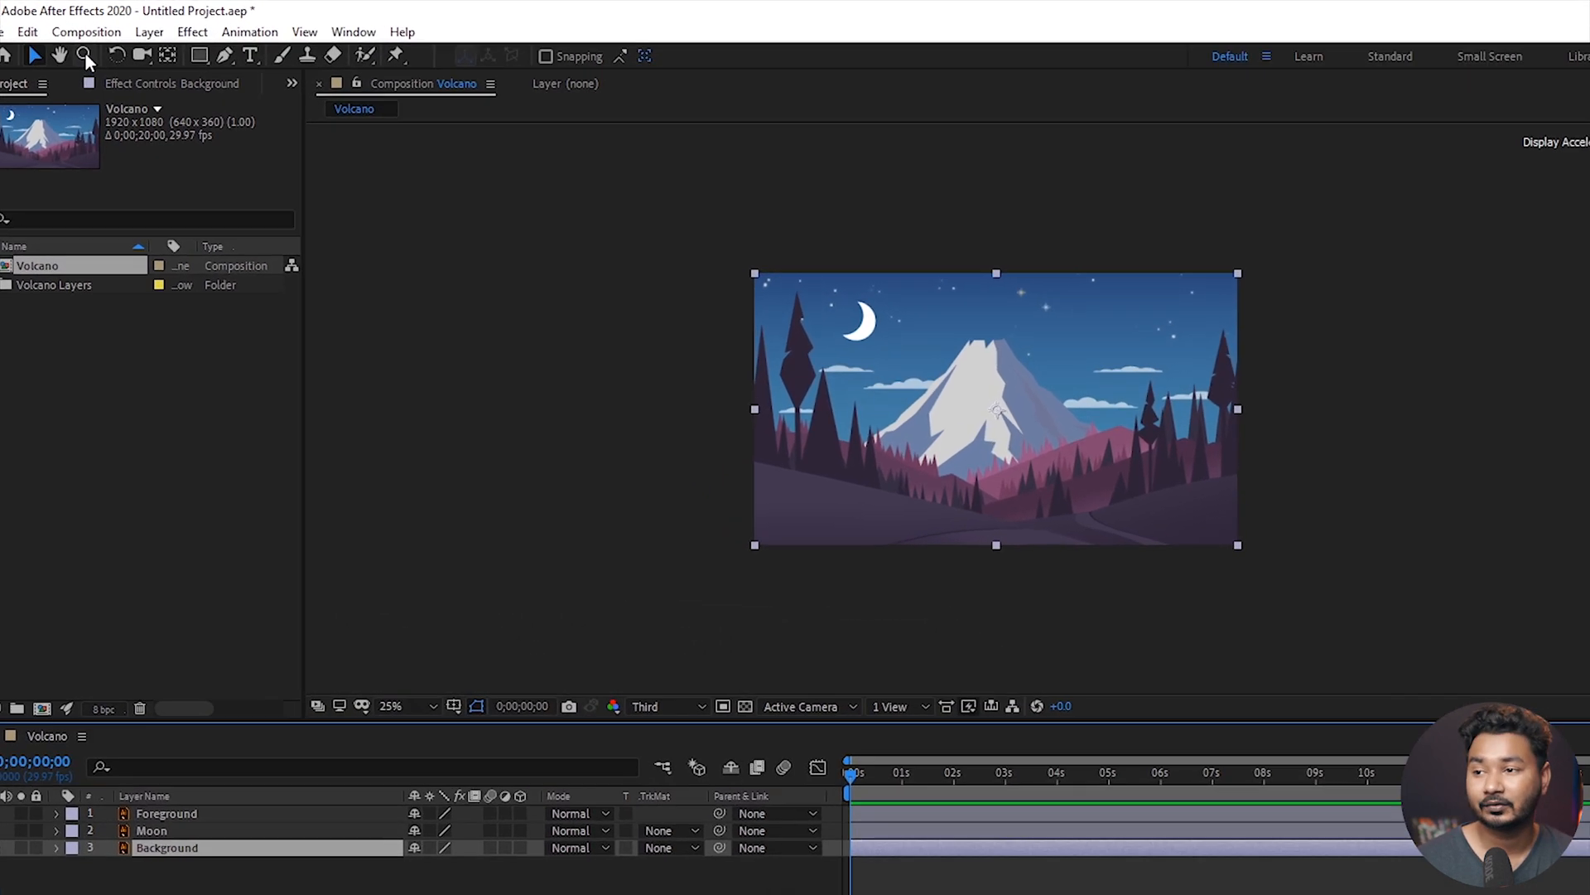
Check the duration in the Volcano composition's settings and accept them as they are
left_click(89, 26)
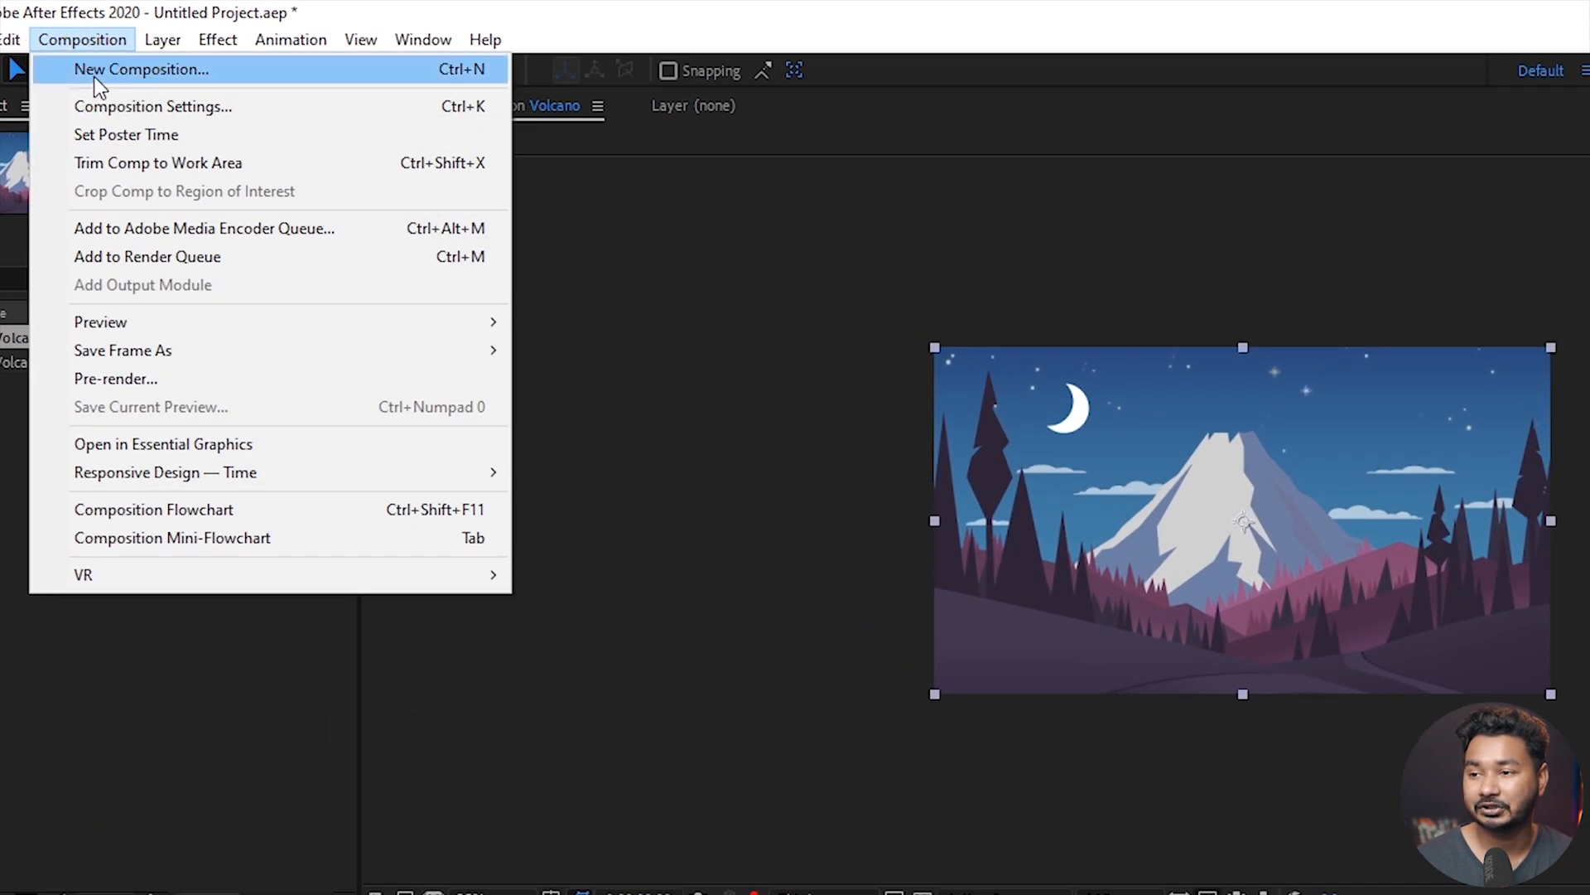
left_click(93, 102)
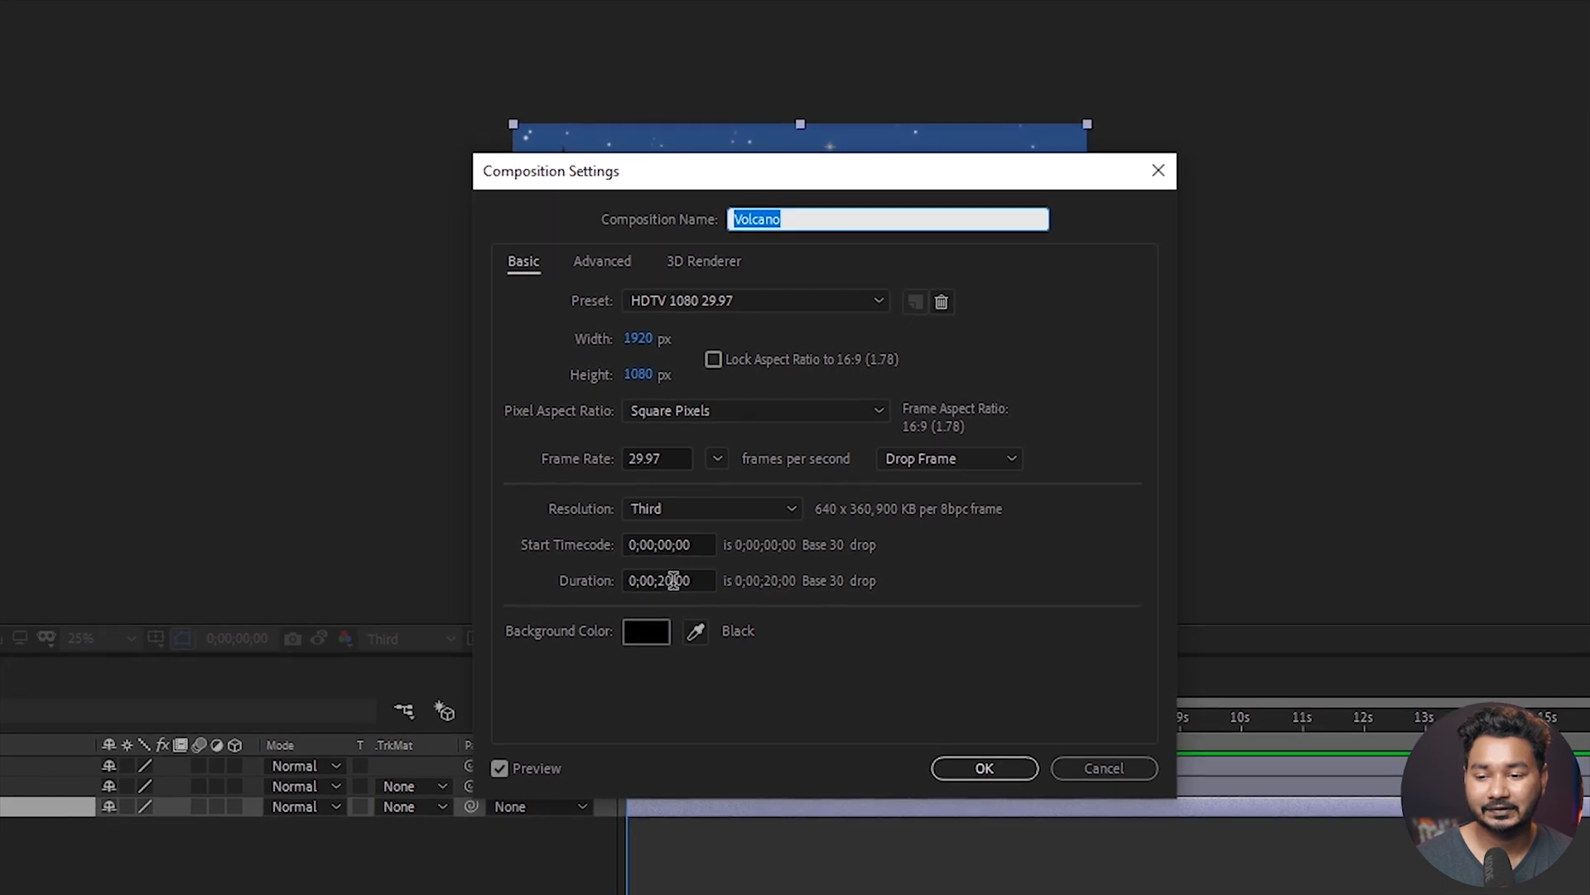
left_click(673, 583)
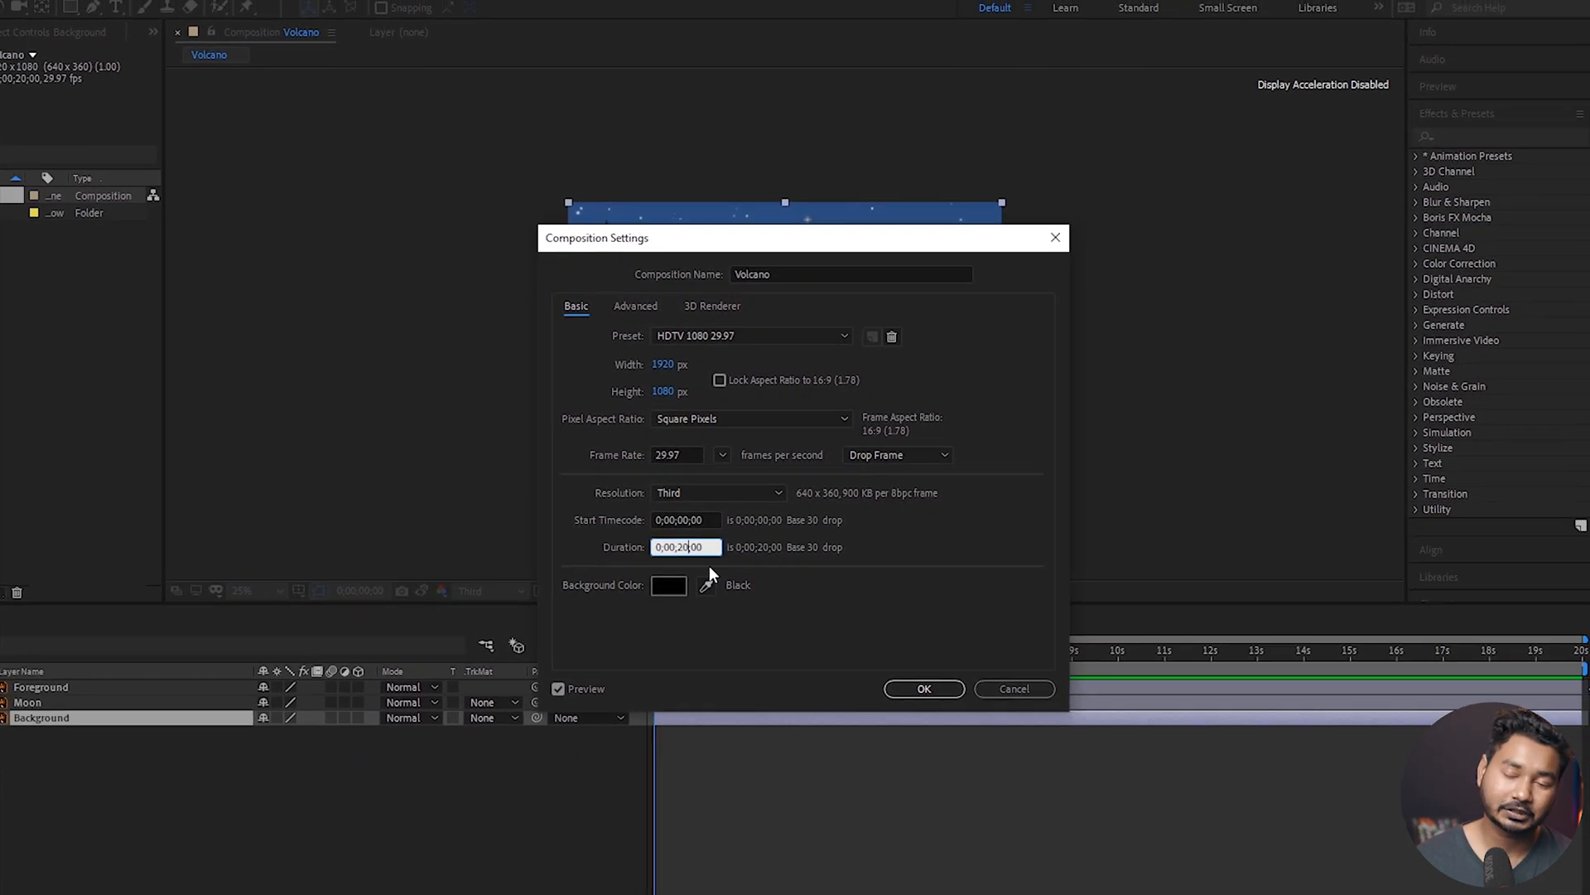
left_click(928, 693)
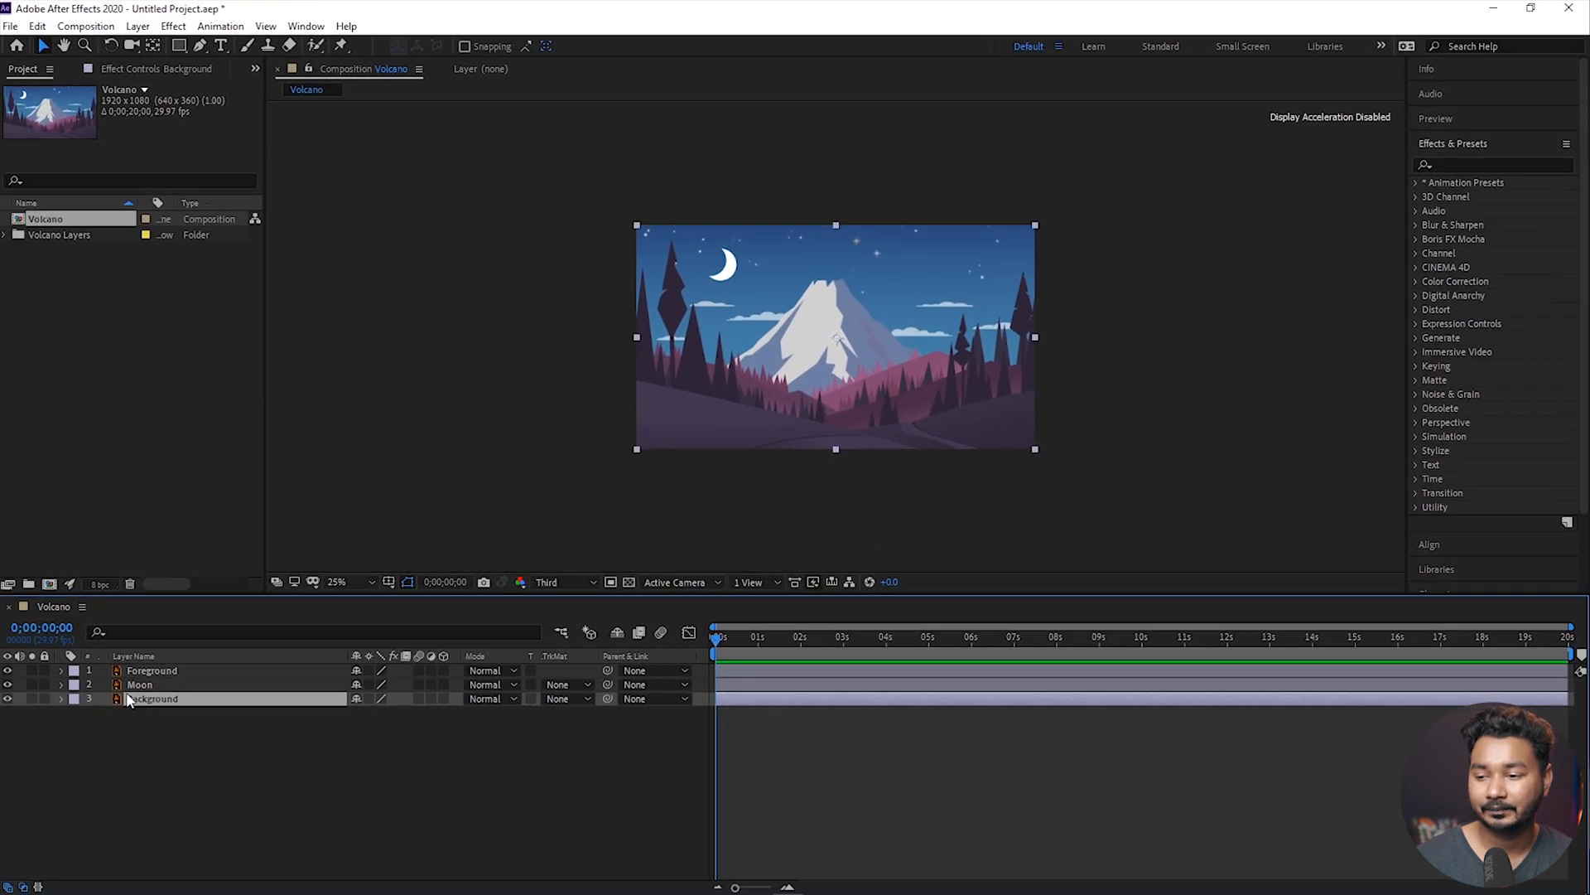
Add a Position keyframe to the Moon layer at 0;00;00;00 and lower the moon behind the landscape to 960, 1185
left_click(138, 690)
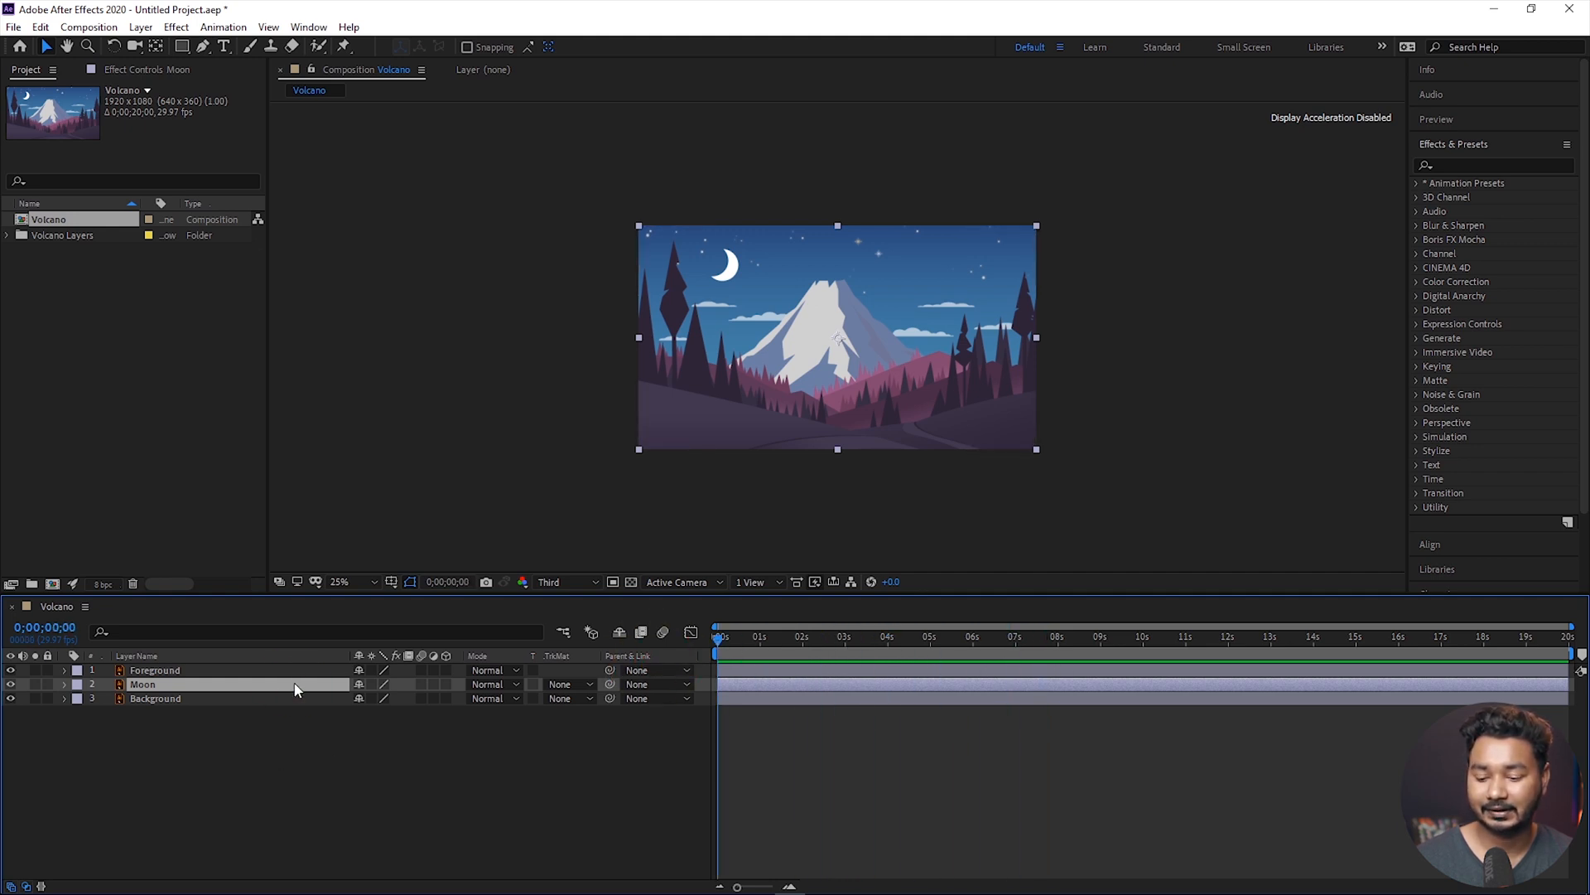
key("p")
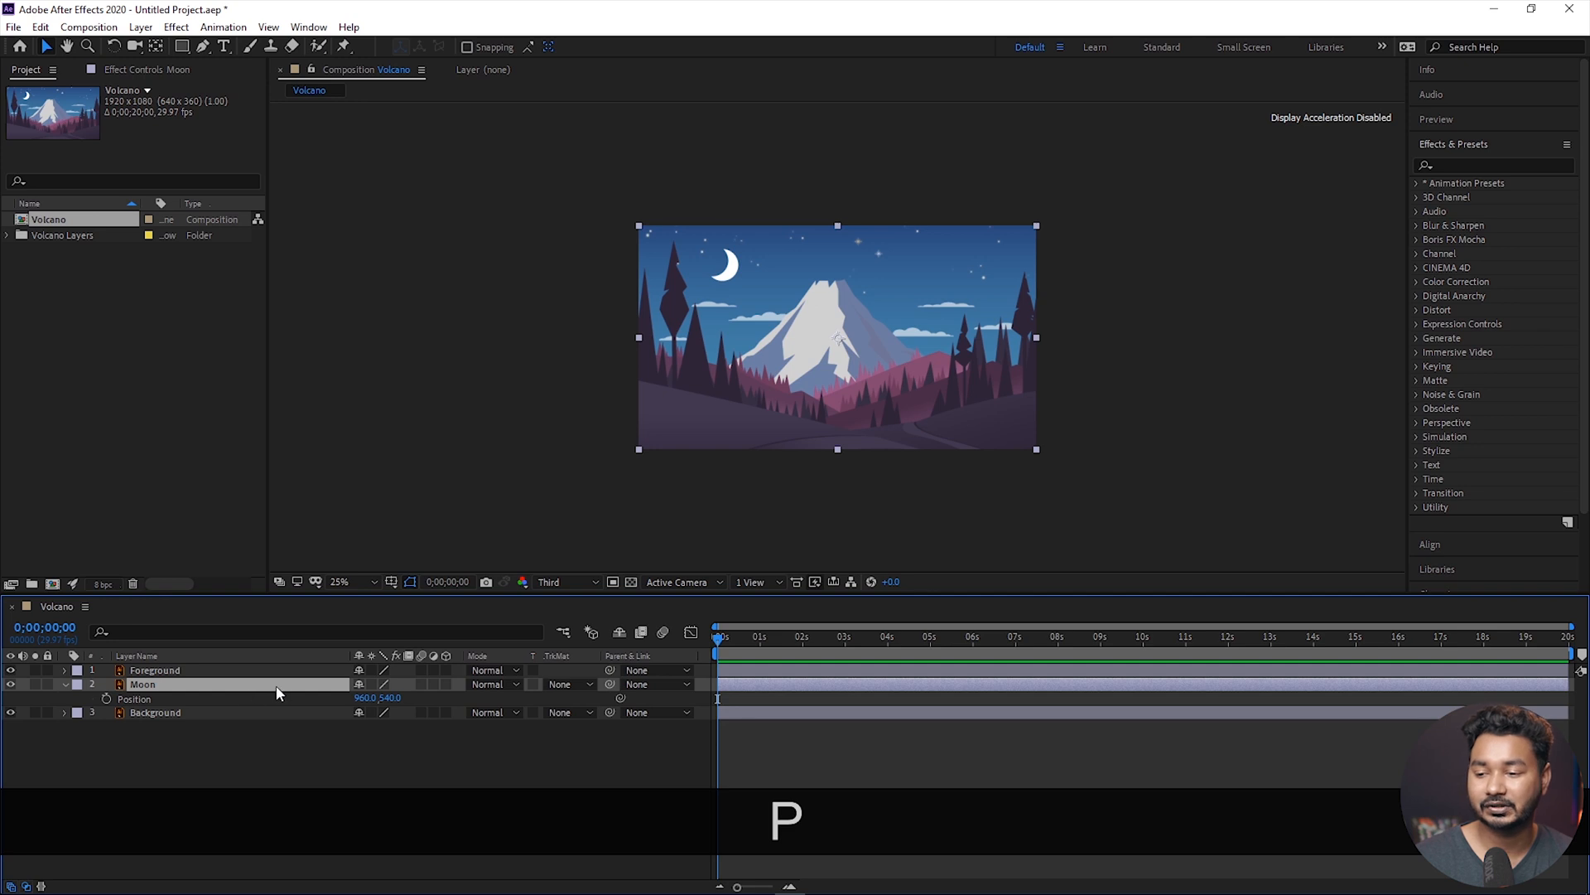
left_click(107, 700)
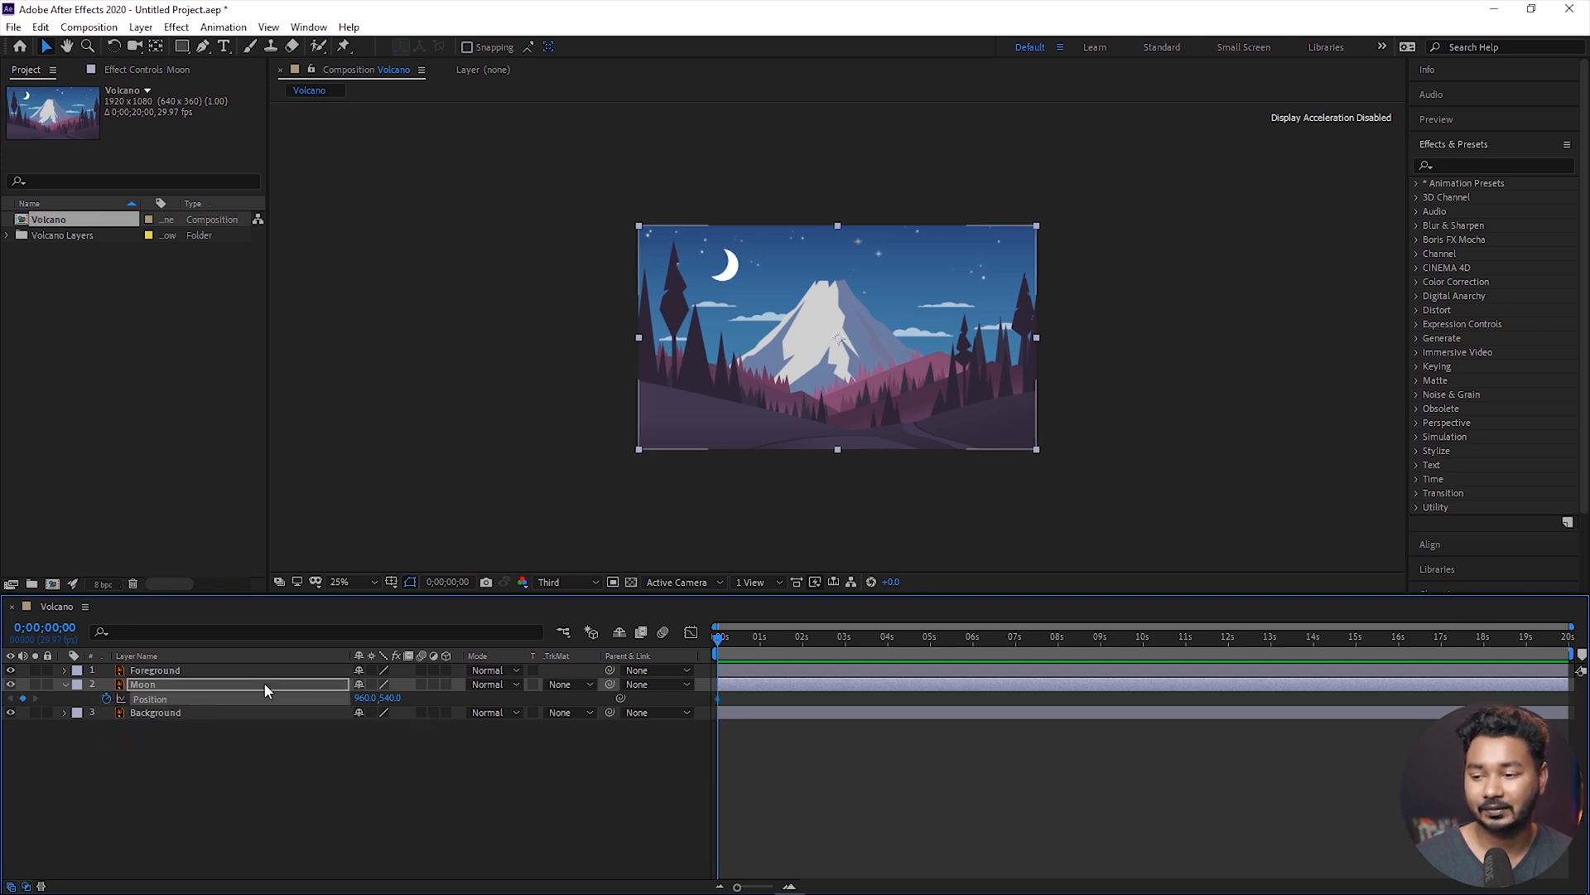
left_click_drag(389, 698, 962, 617)
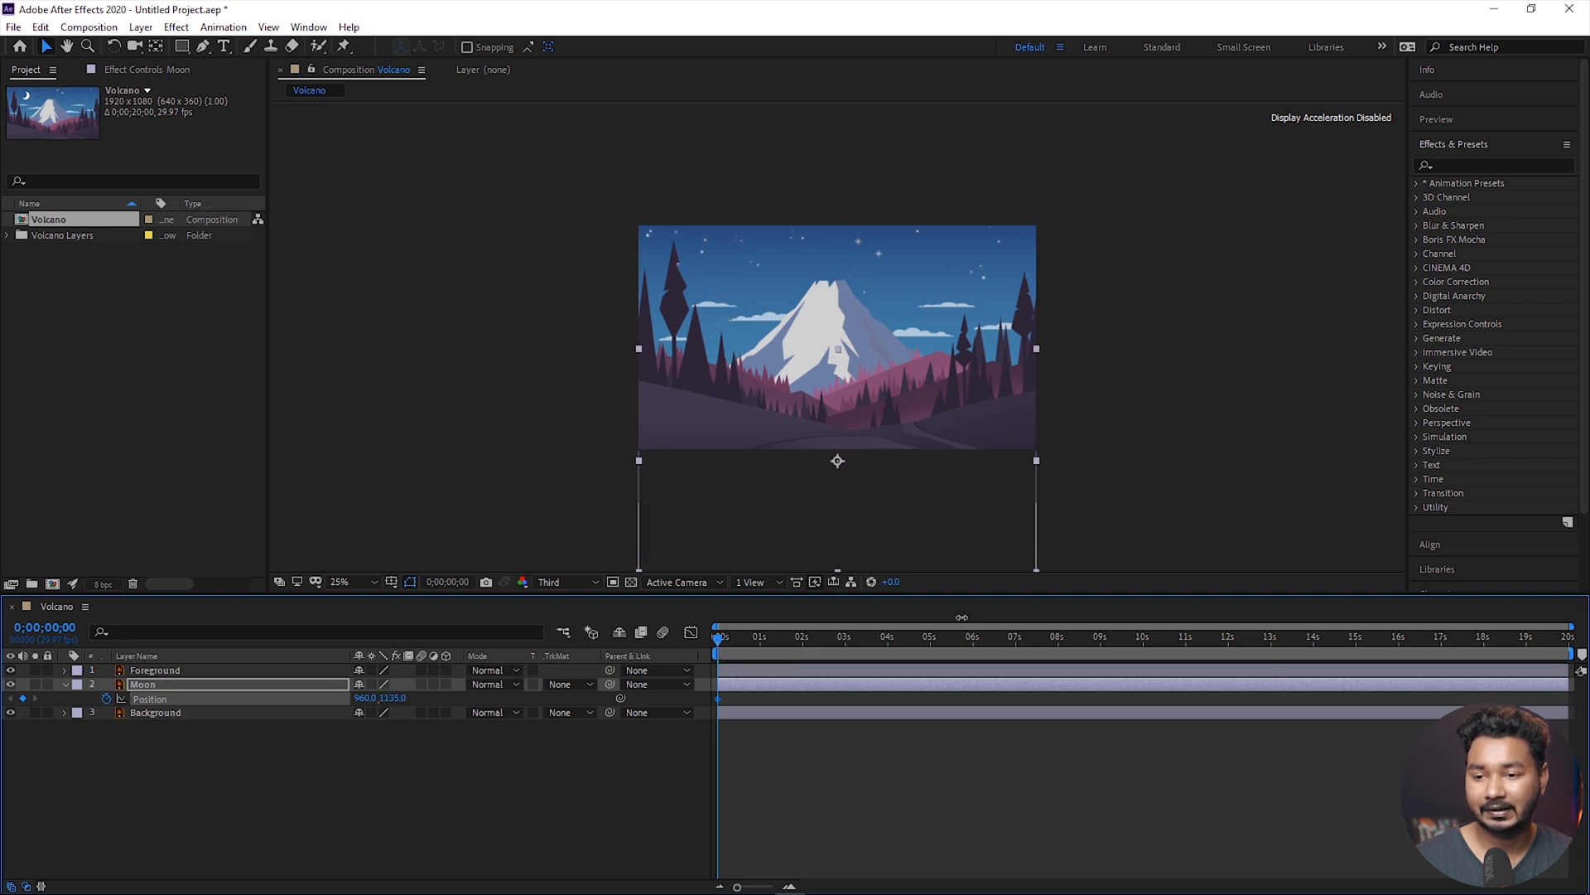
left_click(1008, 612)
At the composition's last frame, 0;00;19;29, raise the Moon layer's Position to about 960, 438 for a second keyframe
left_click_drag(862, 638, 1496, 638)
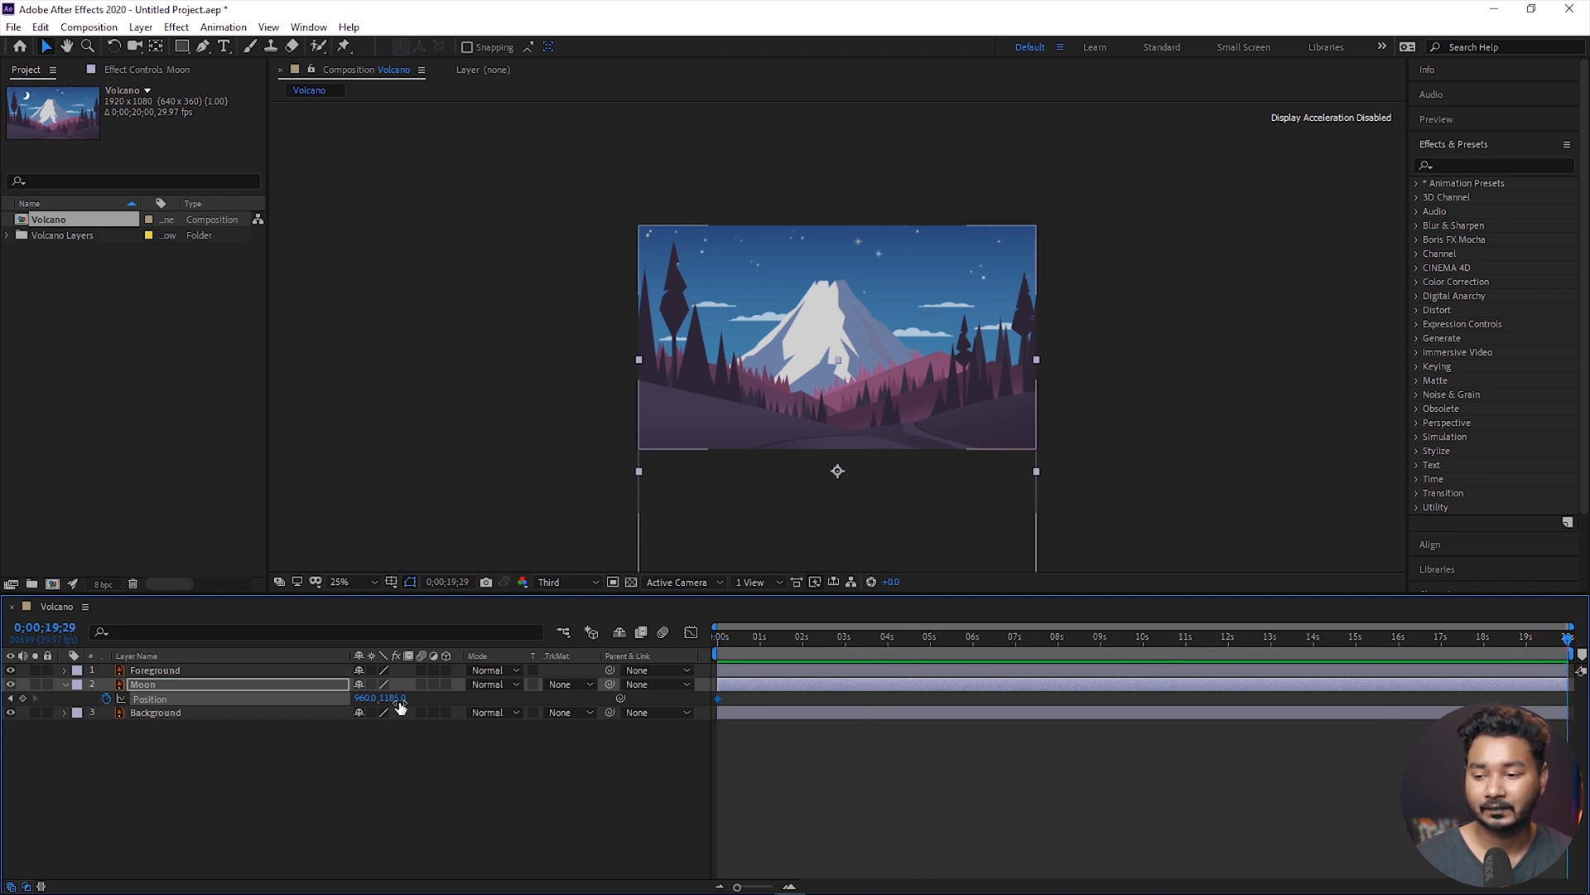
left_click_drag(389, 698, 4, 704)
left_click_drag(390, 698, 152, 700)
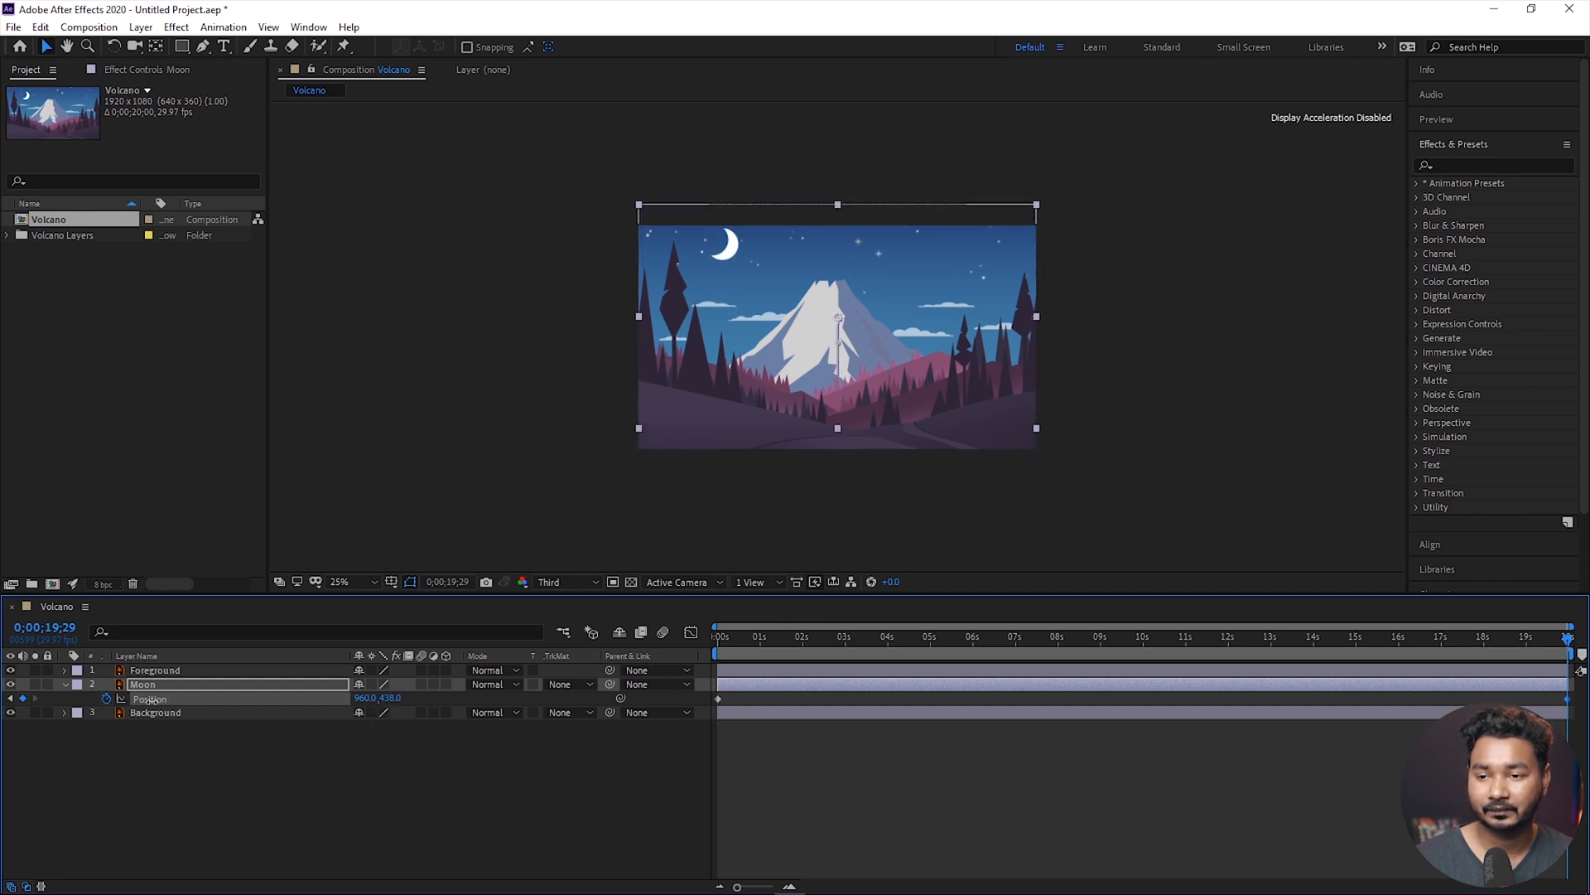
Preview the rising moon animation from the start of the composition, then stop playback
key("Home")
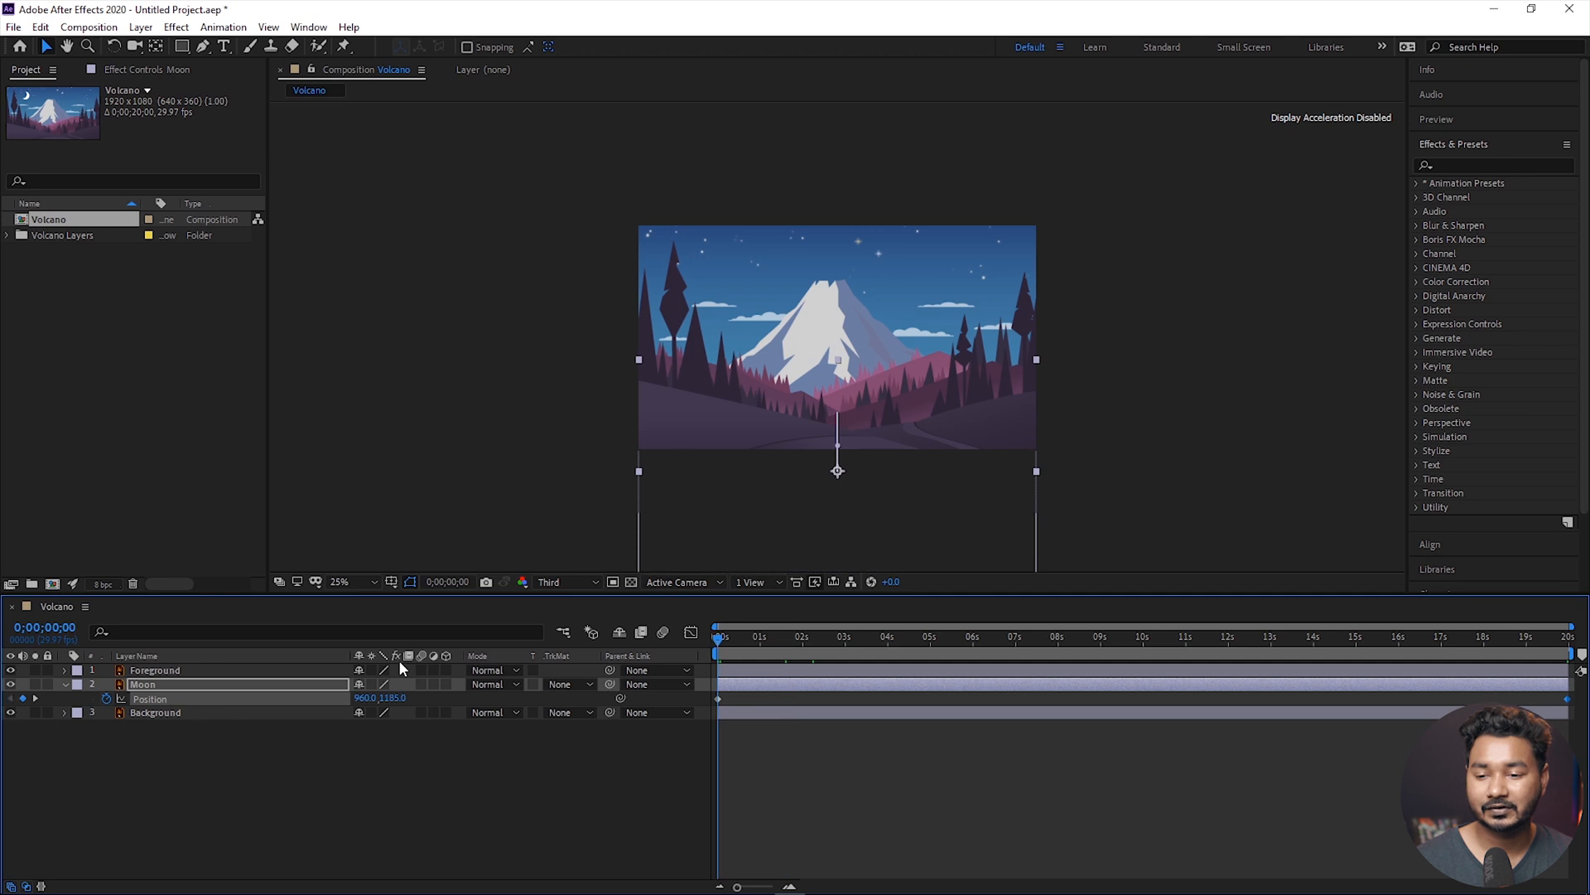
key("space")
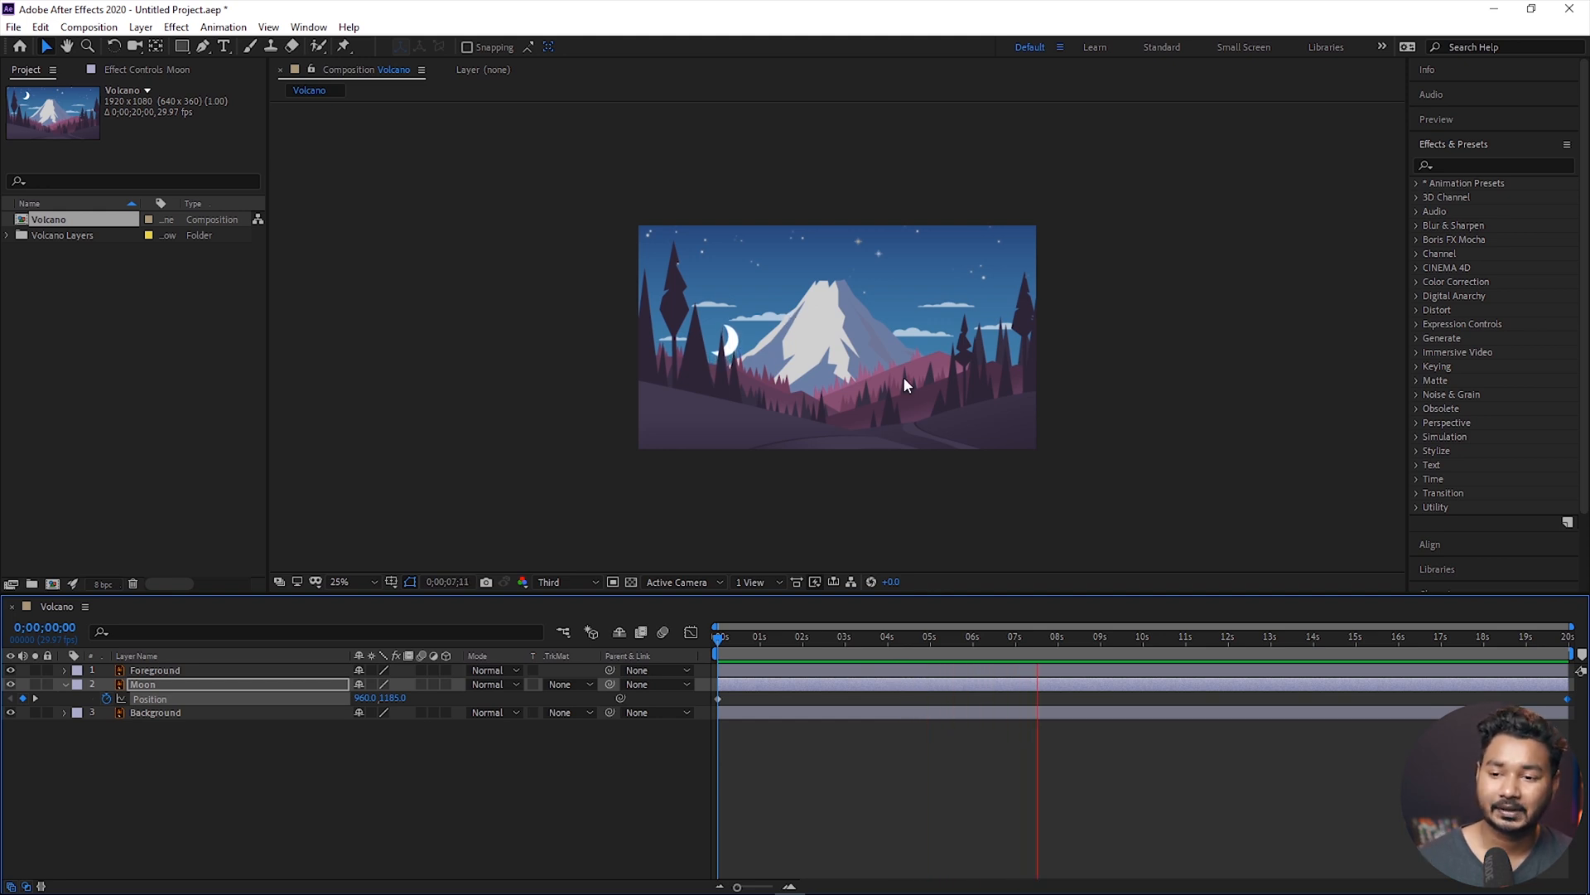
left_click(1217, 652)
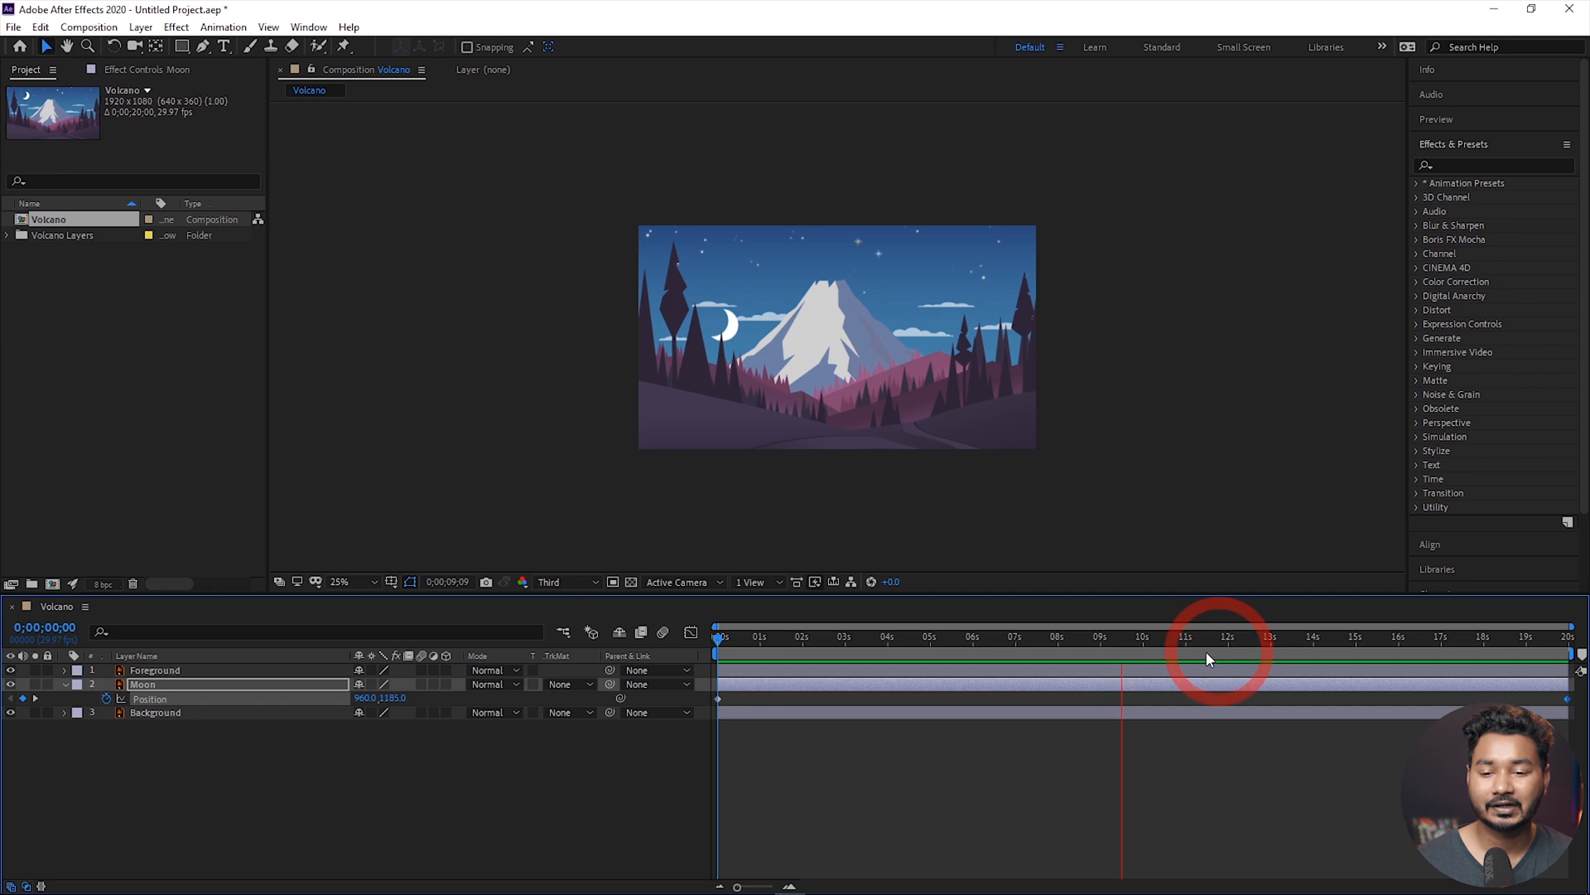
key("space")
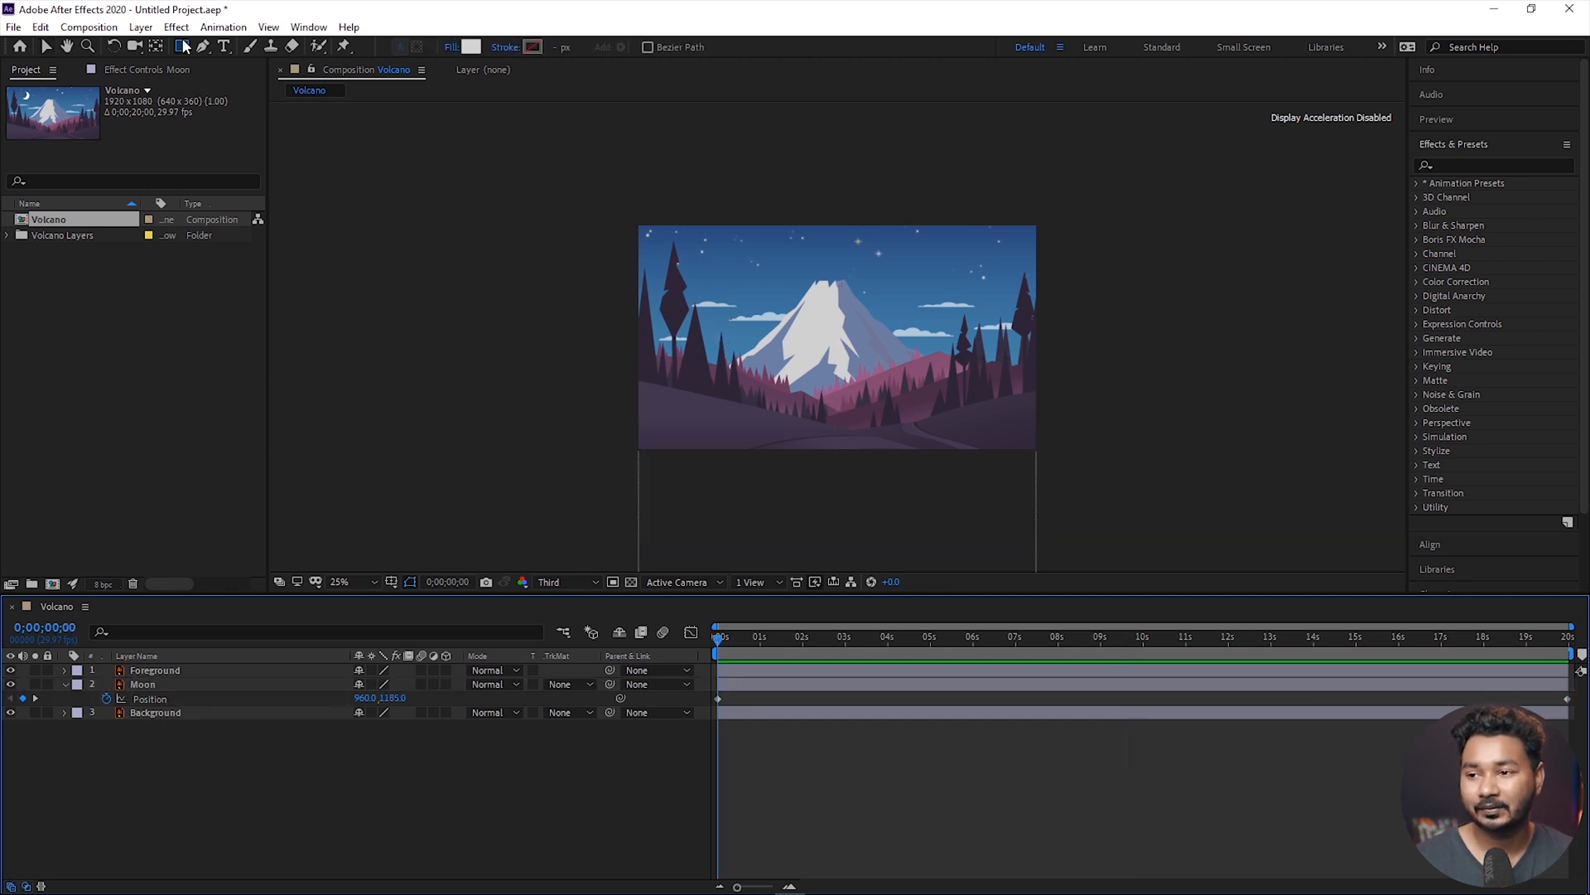
With no layer selected, draw a wide, light-filled rectangle across the middle of the composition as a new shape layer
left_click(182, 49)
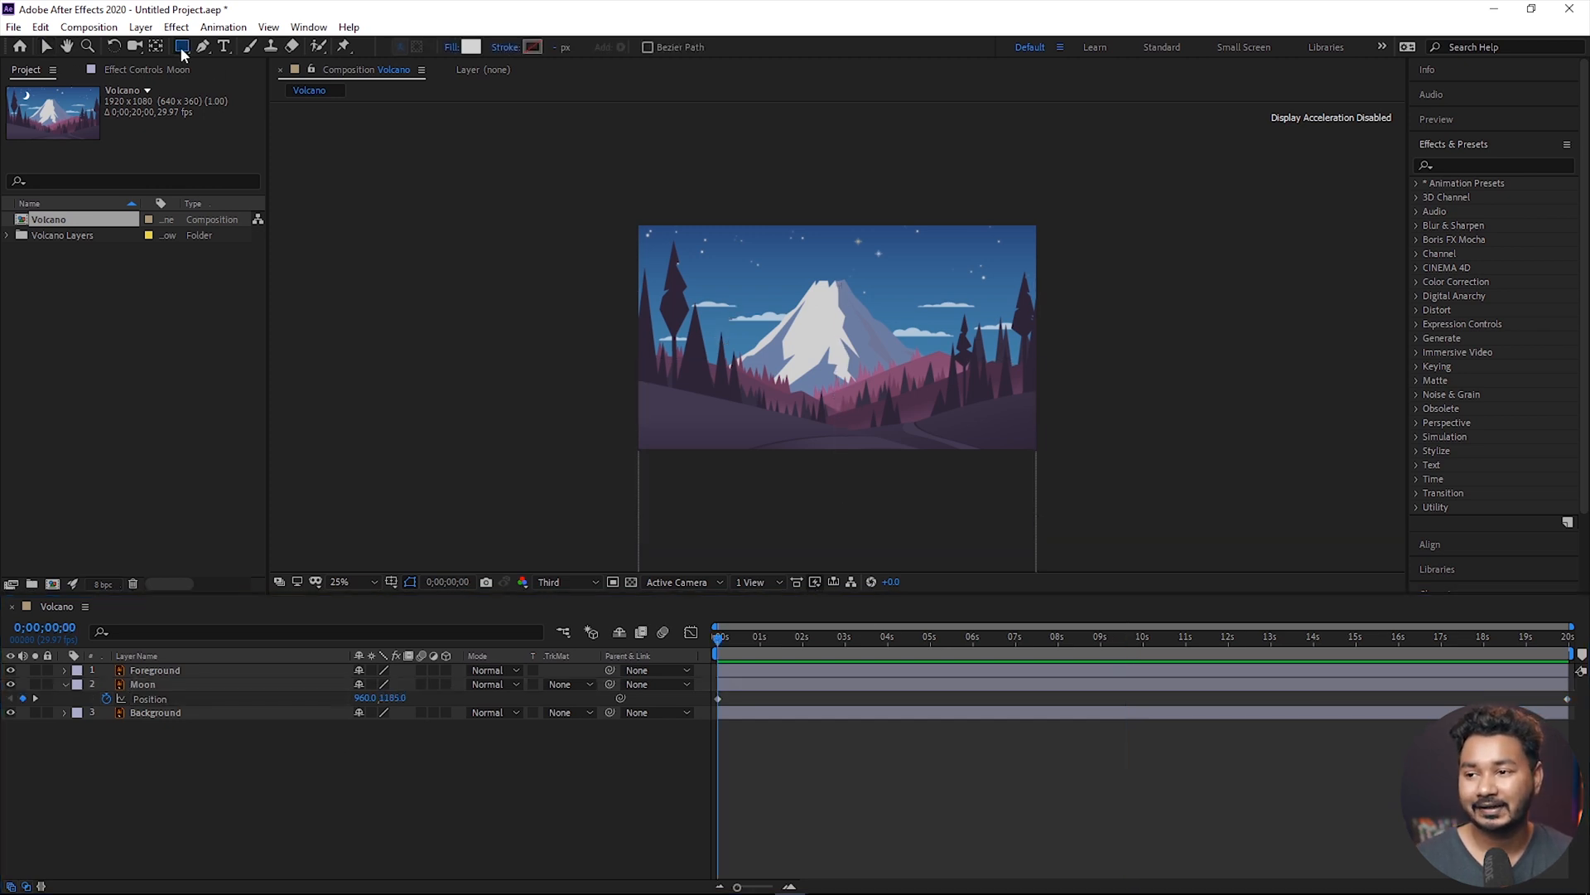
left_click(238, 48)
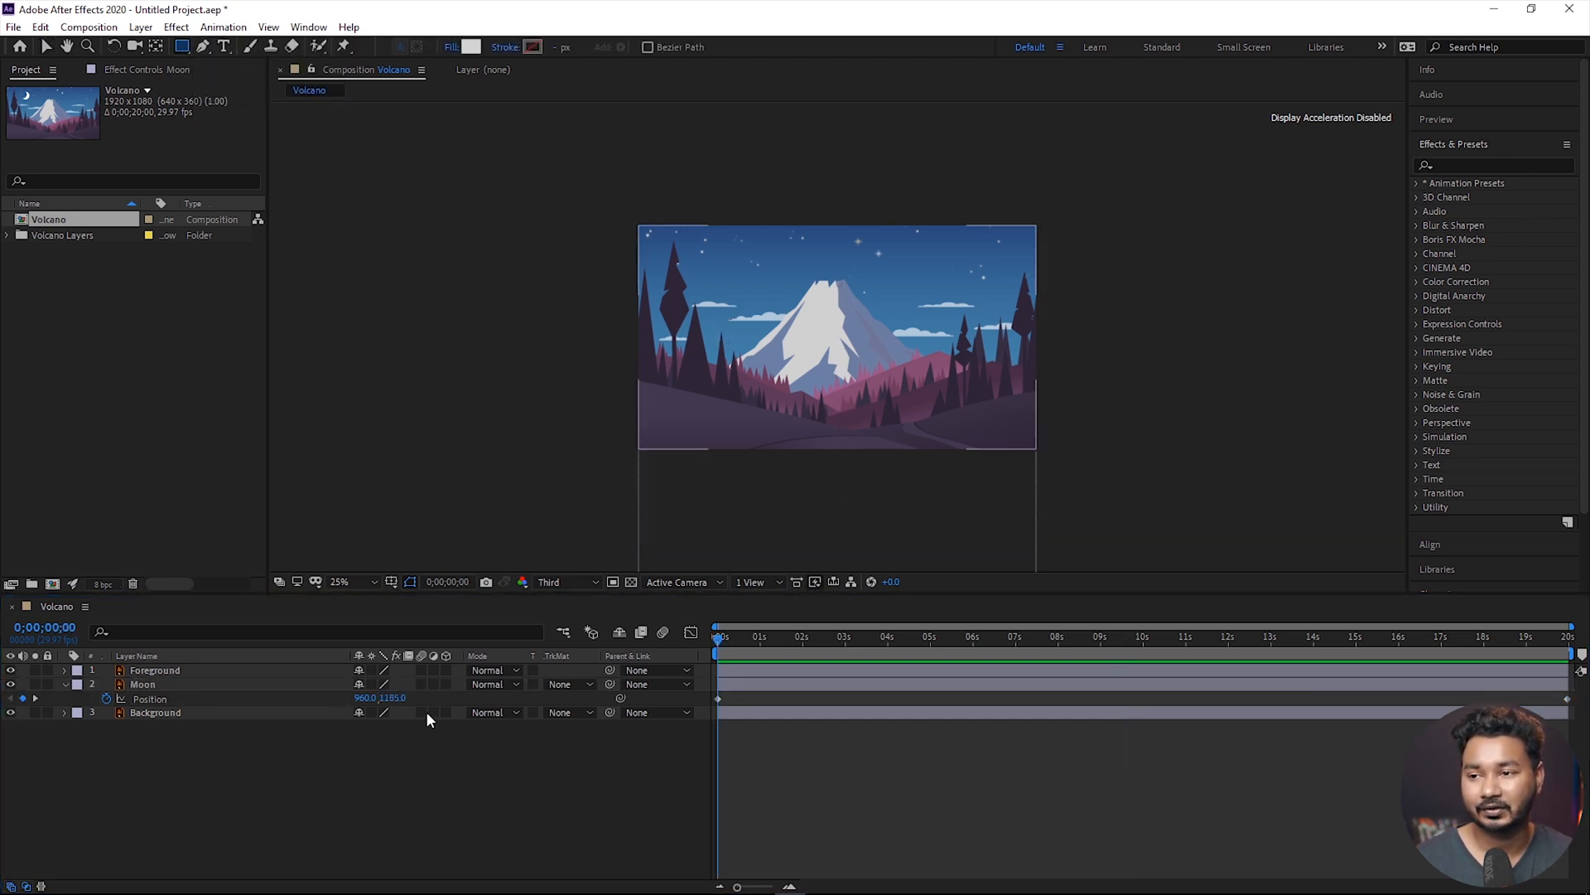
left_click(176, 684)
left_click(454, 810)
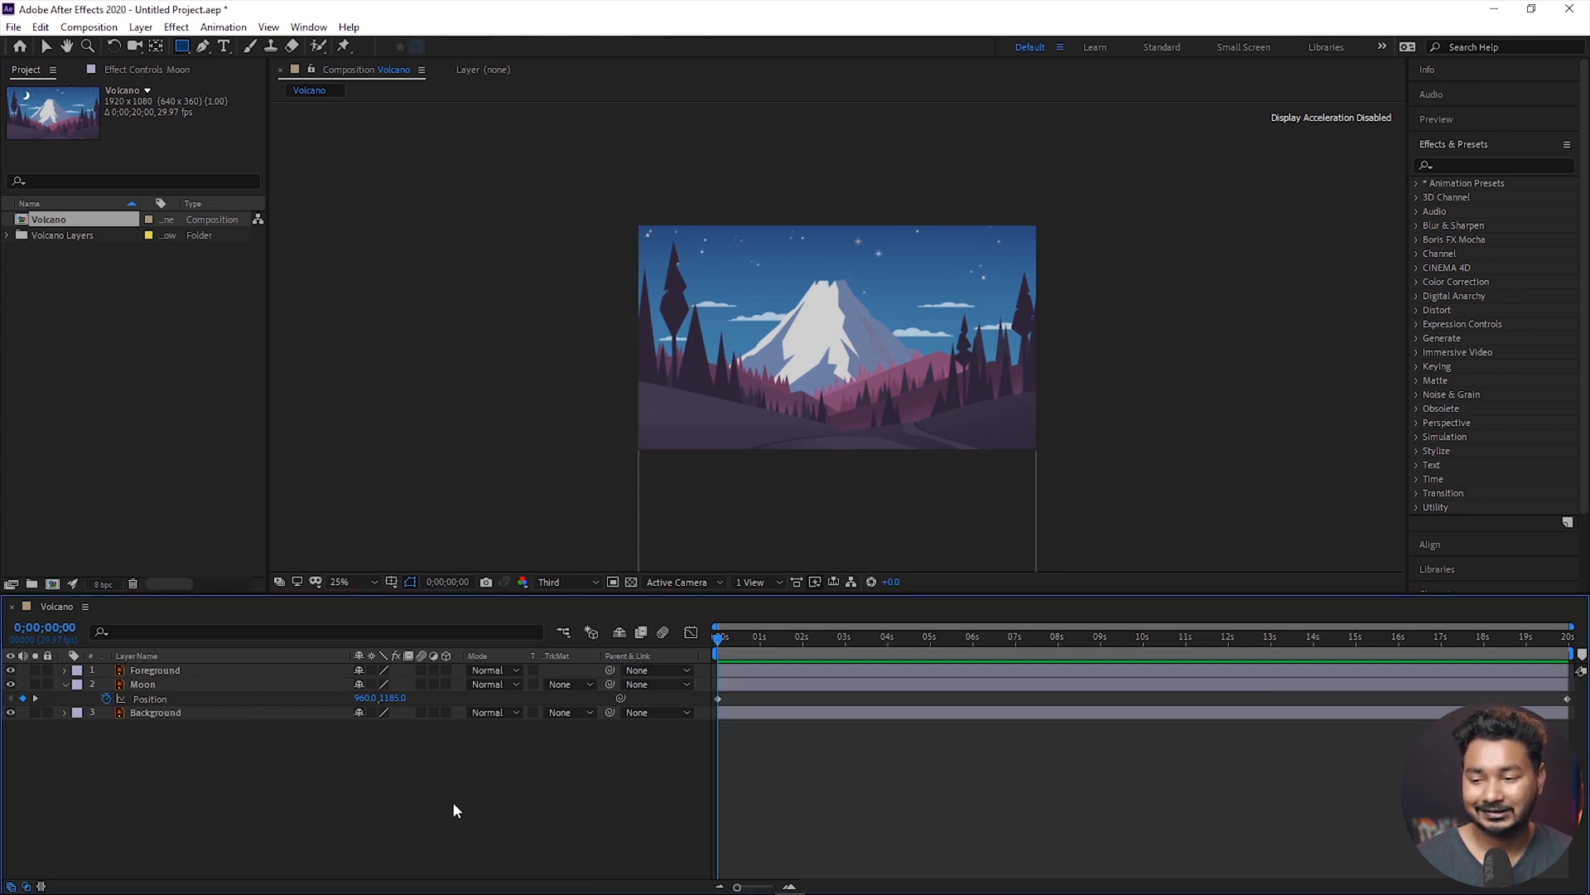
mouse_move(641, 330)
left_mouse_down()
mouse_move(746, 401)
mouse_move(1032, 388)
left_mouse_up()
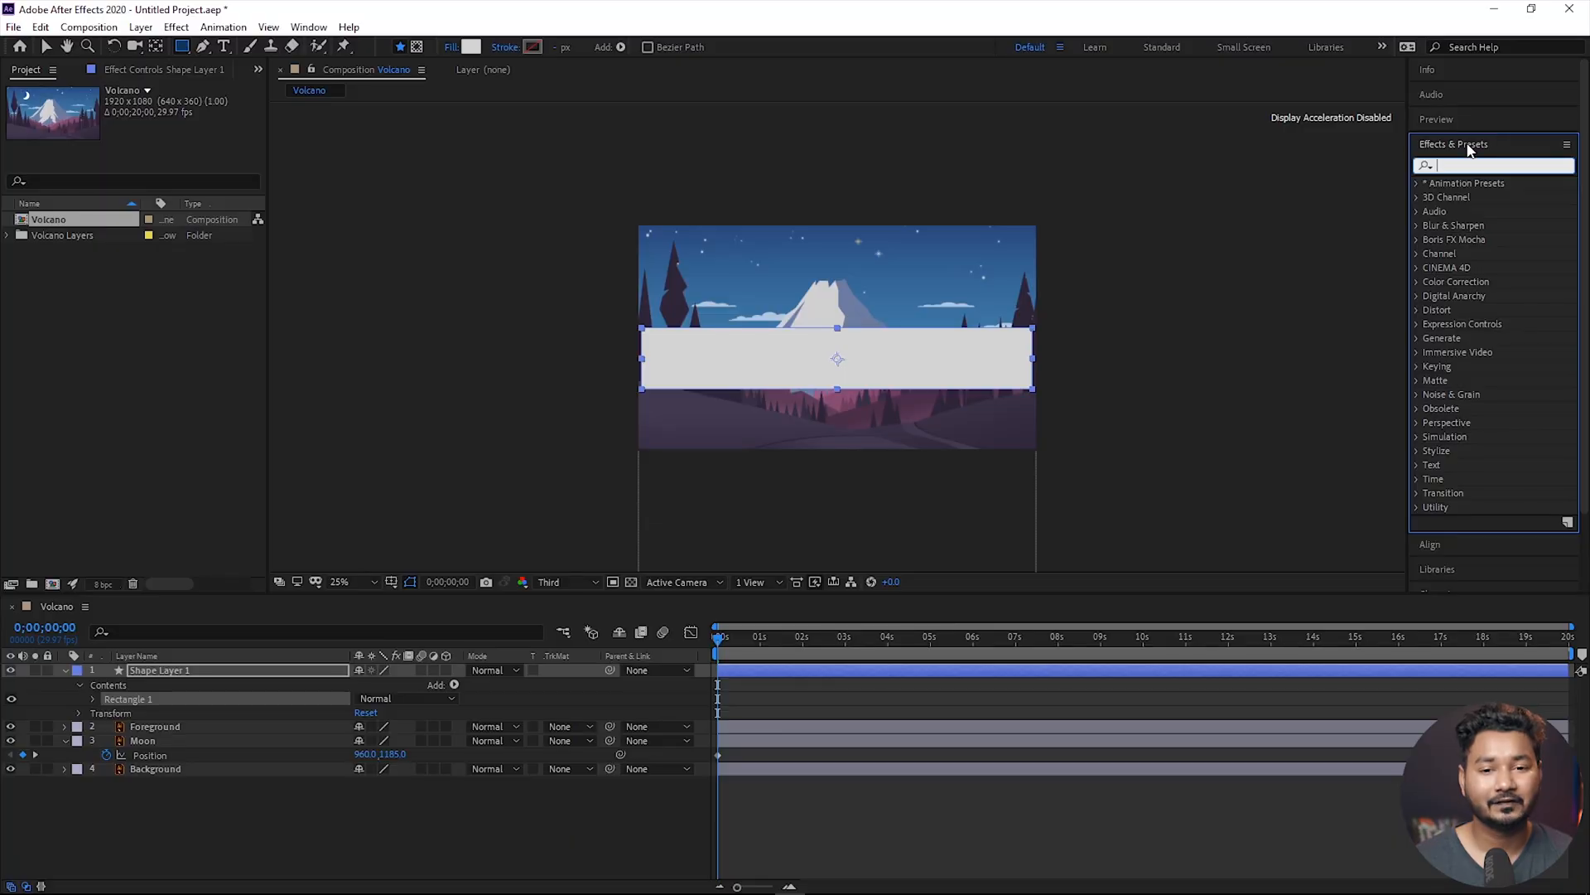
Find the Wave Warp effect by searching for wave and apply it to the rectangle's shape layer
left_click(1469, 145)
left_click(1471, 147)
left_click(308, 26)
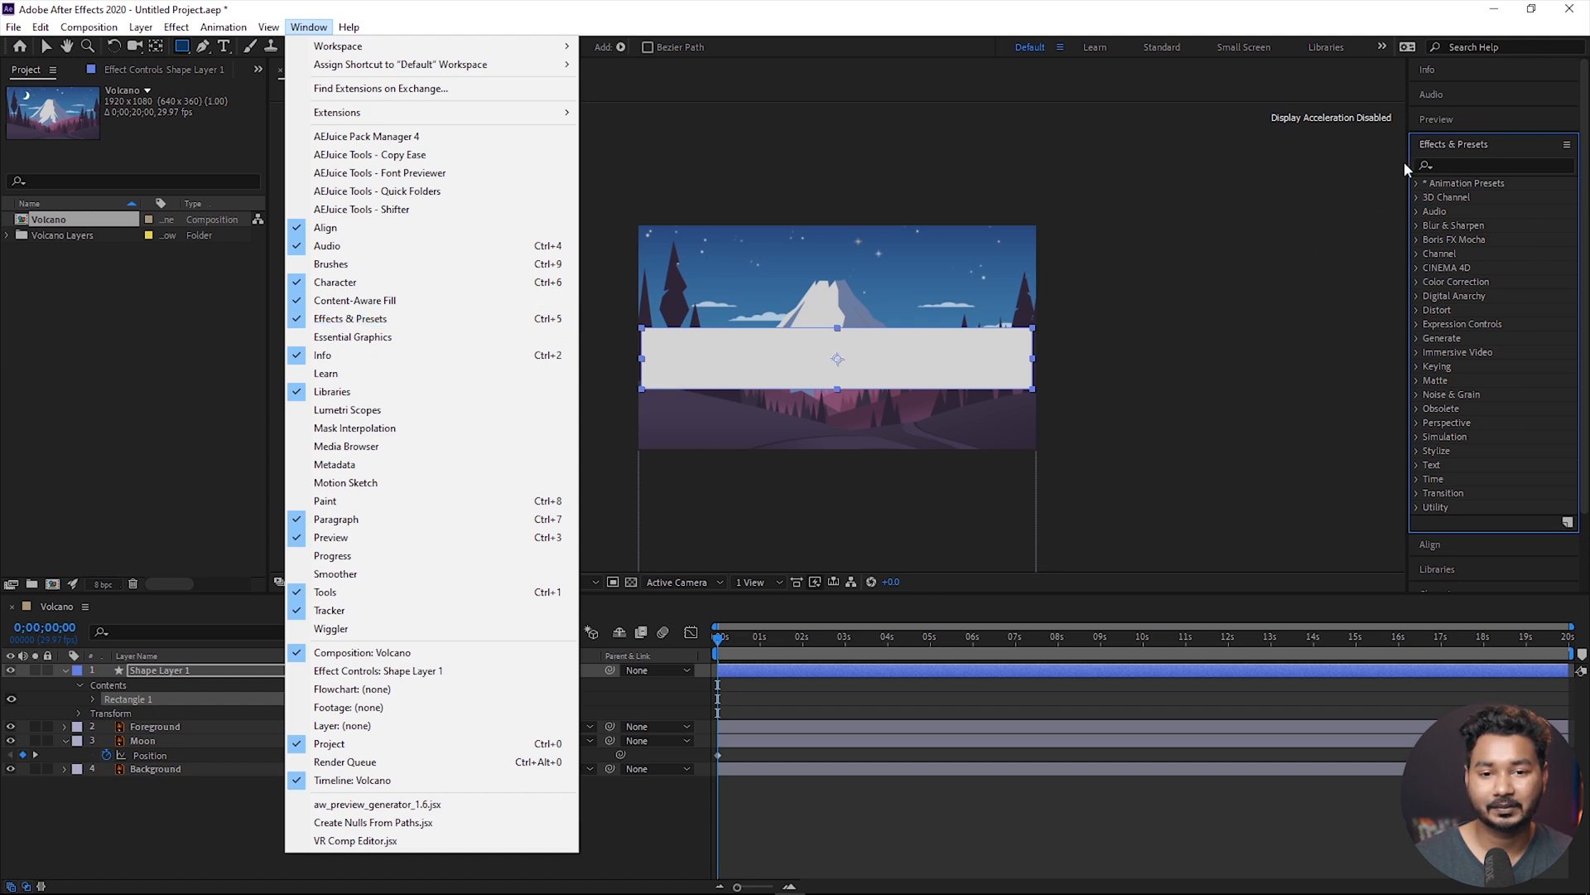
left_click(1446, 139)
left_click(1460, 166)
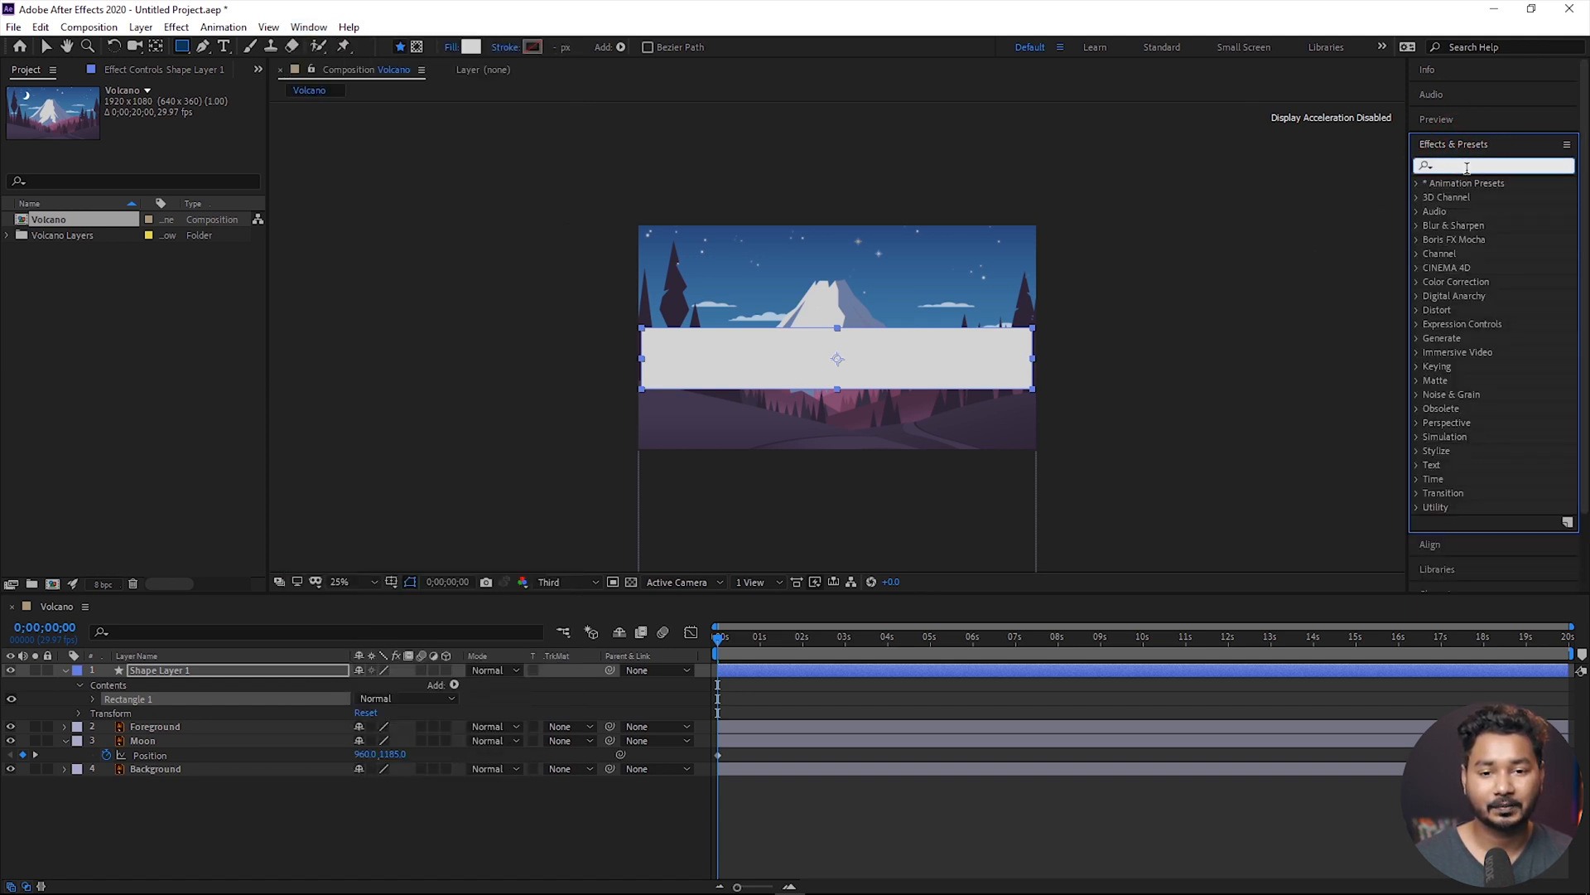
type("wave")
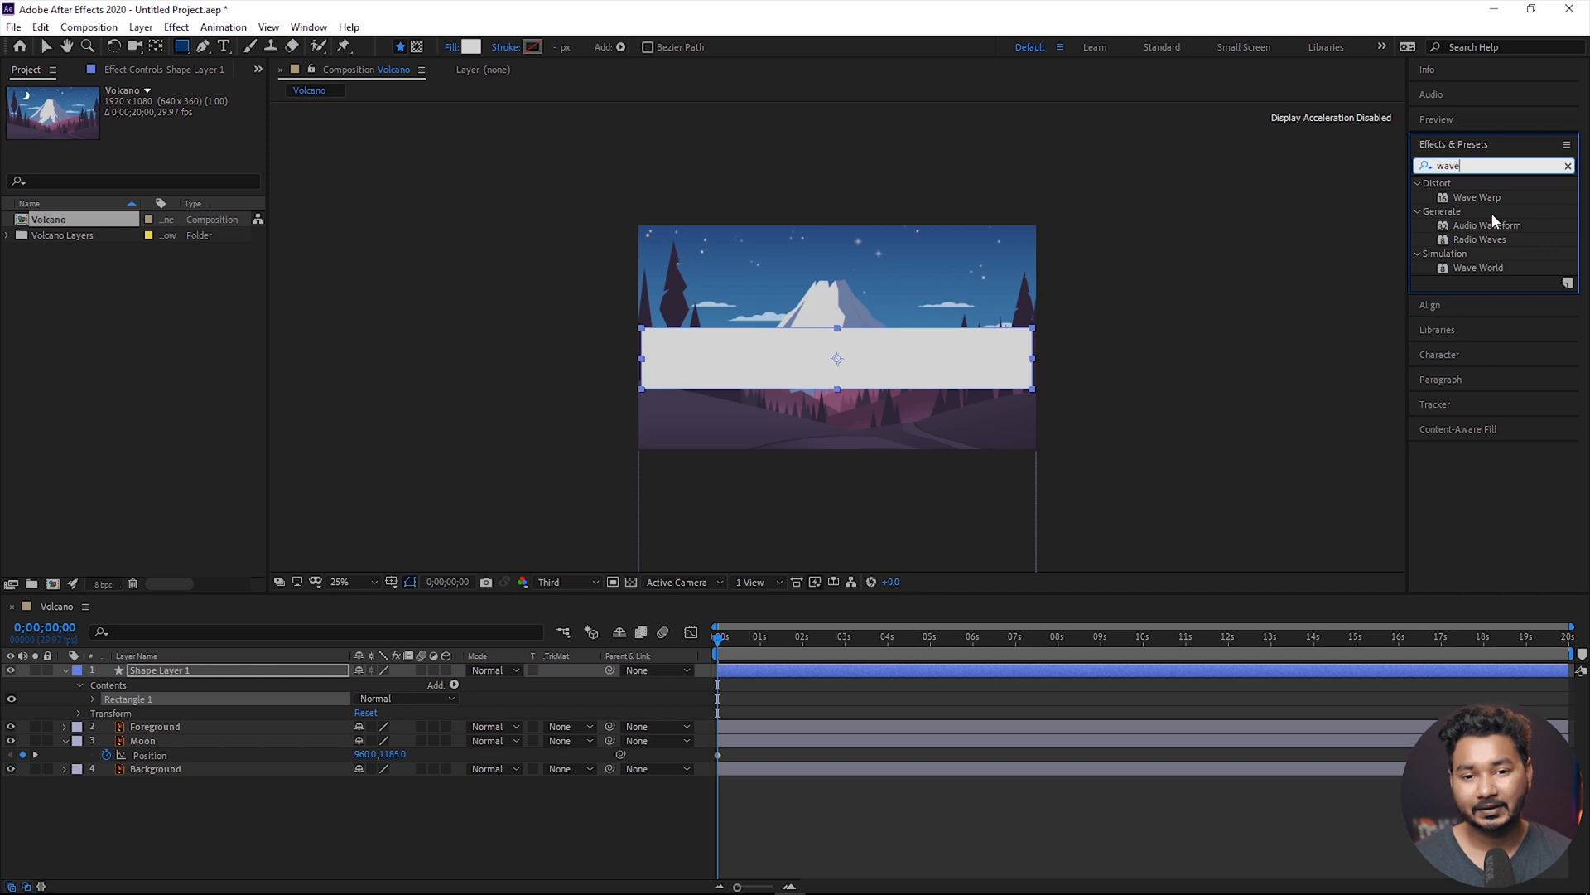
left_click_drag(1485, 203, 203, 671)
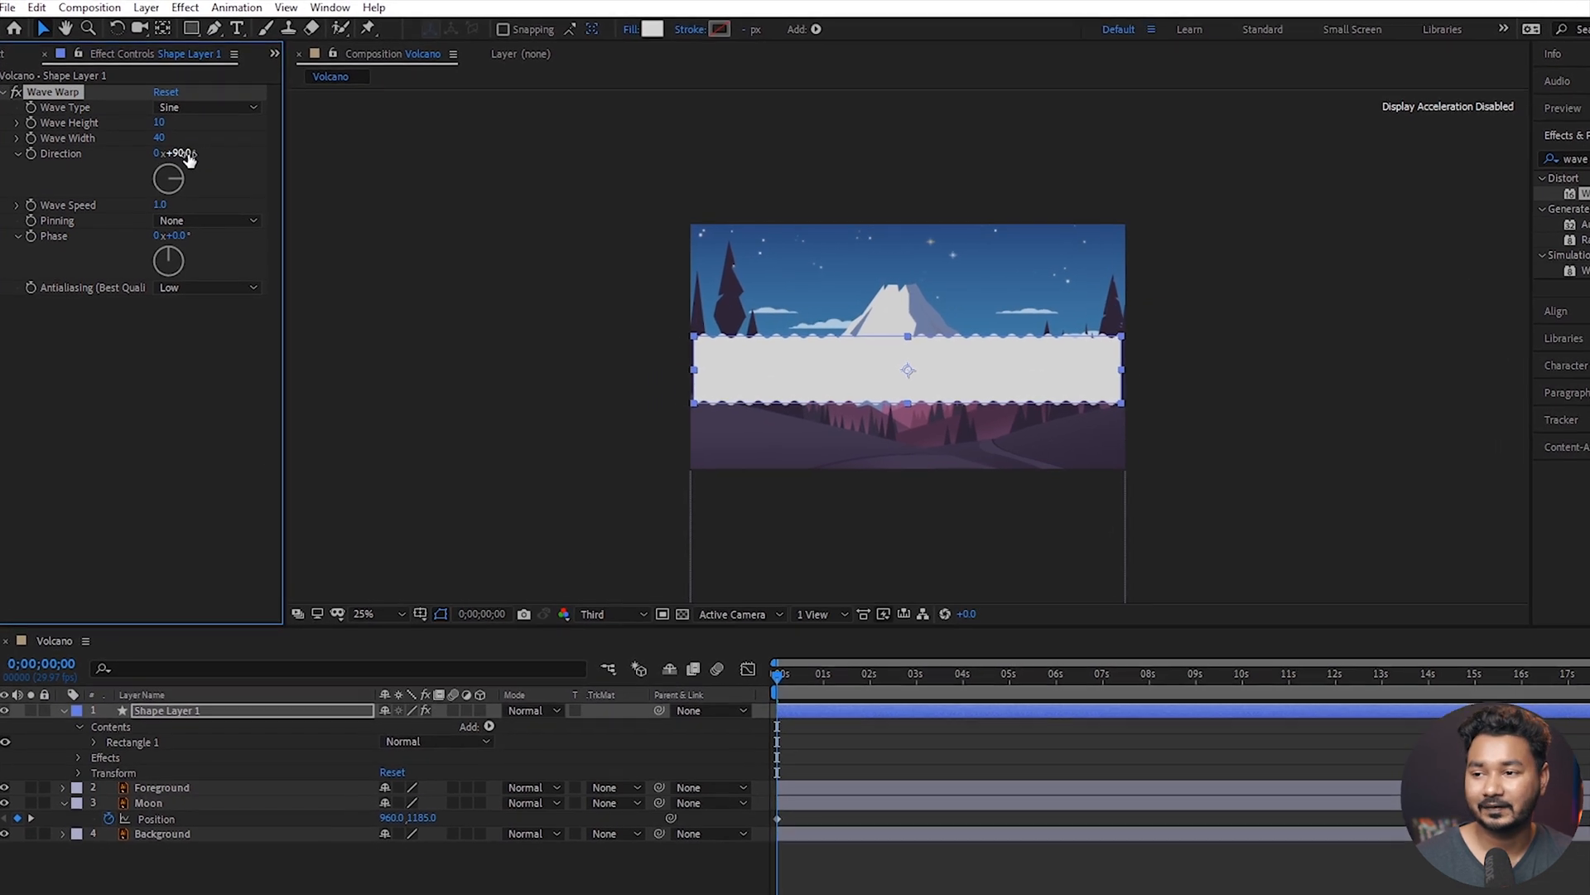
Set the rectangle's Wave Warp to the Sine wave type with a wave height of 40 and a wave width of 150
left_click(199, 106)
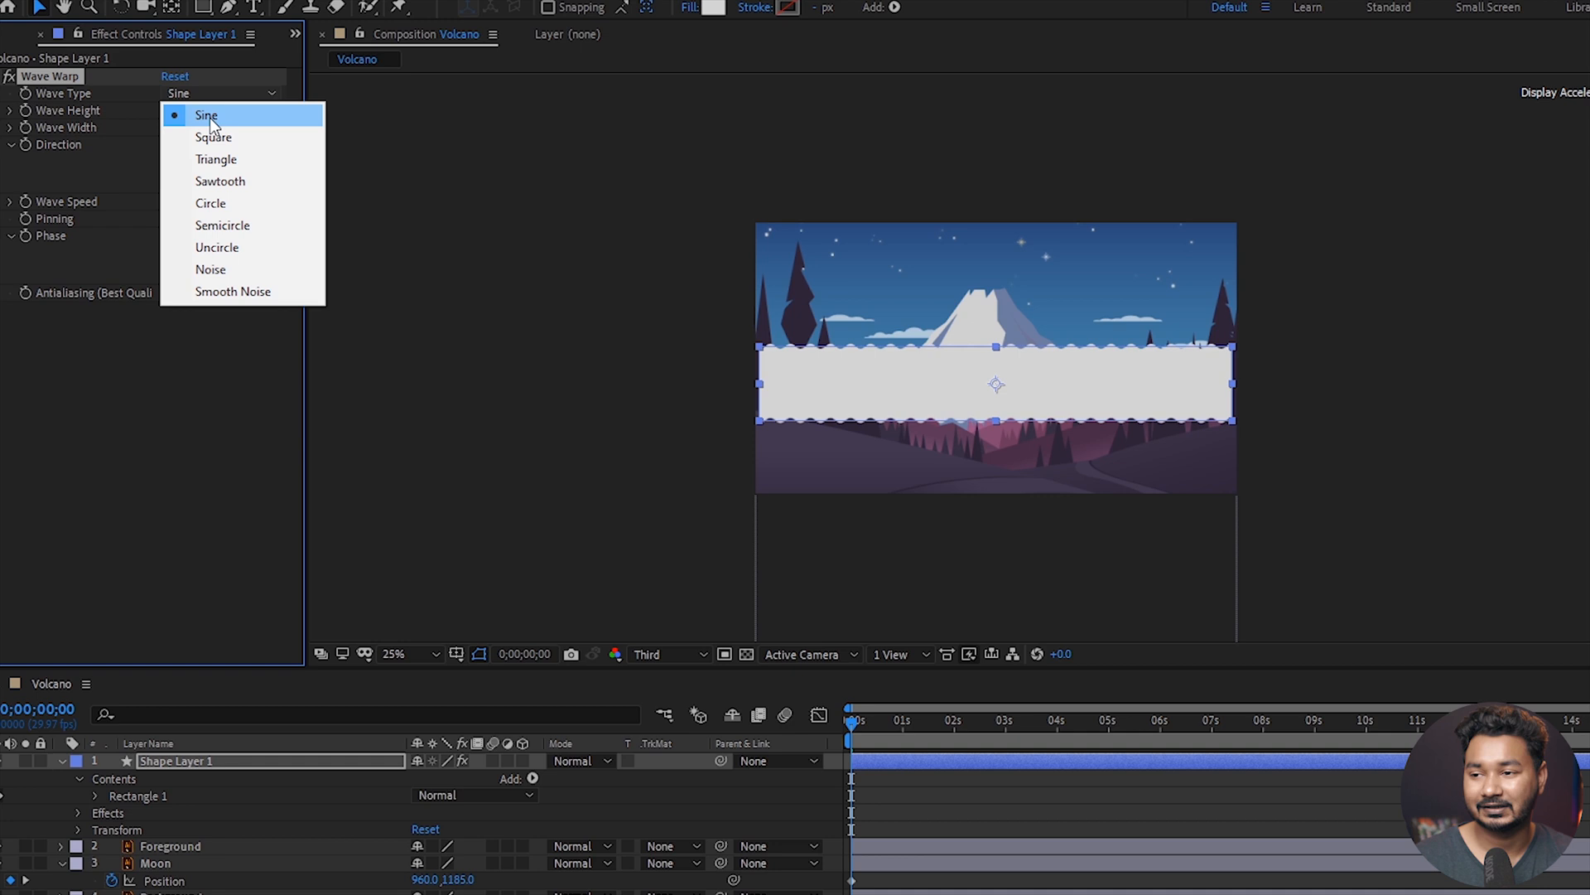
left_click(210, 117)
left_click(171, 111)
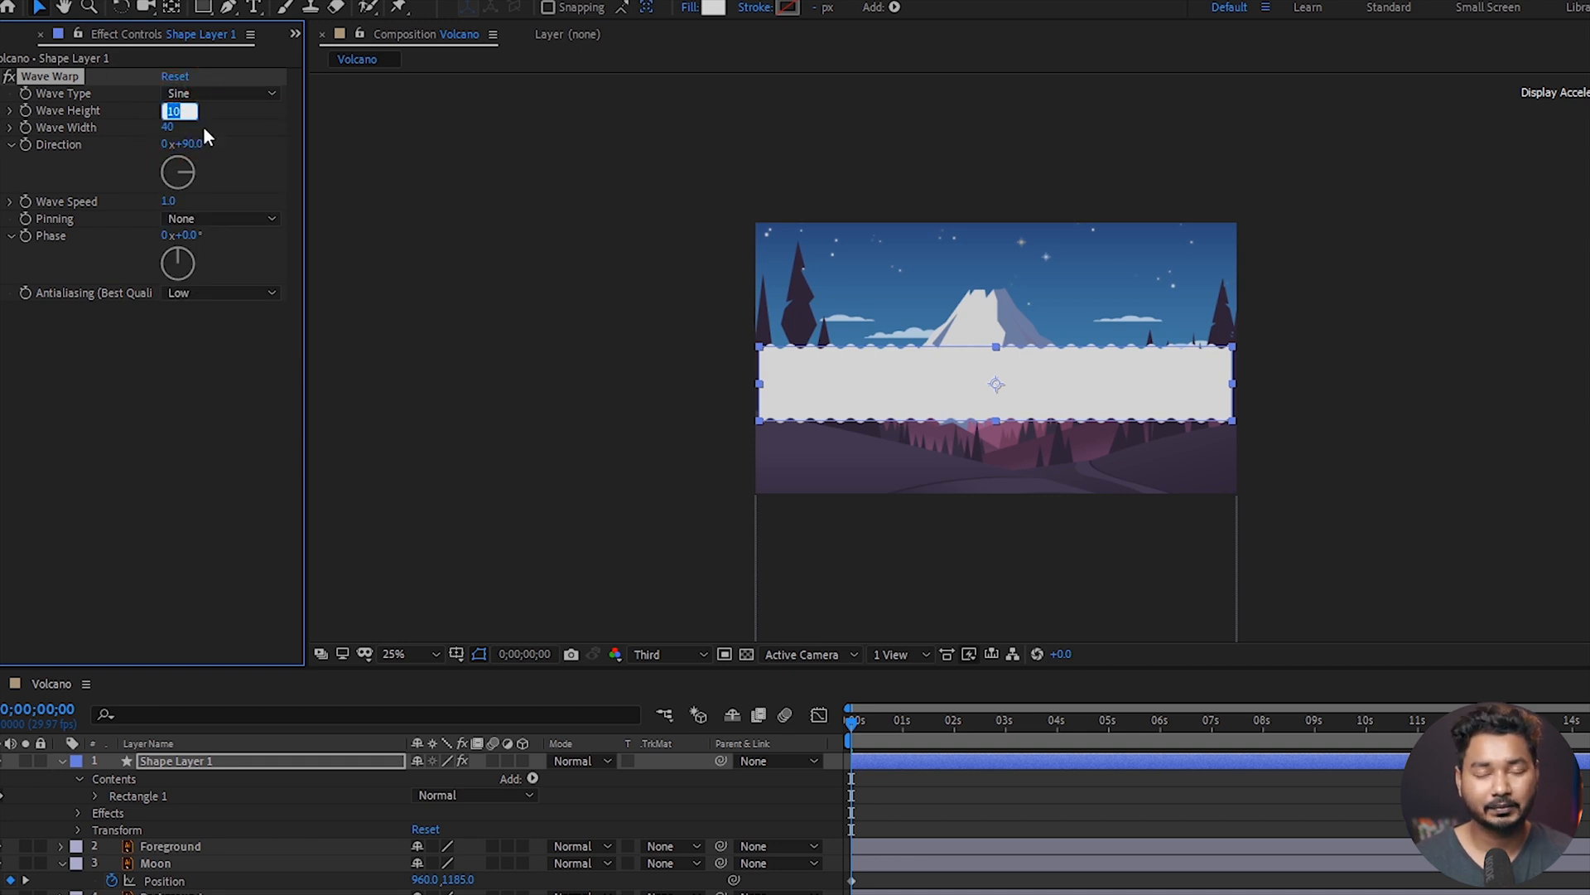
type("40")
key("Return")
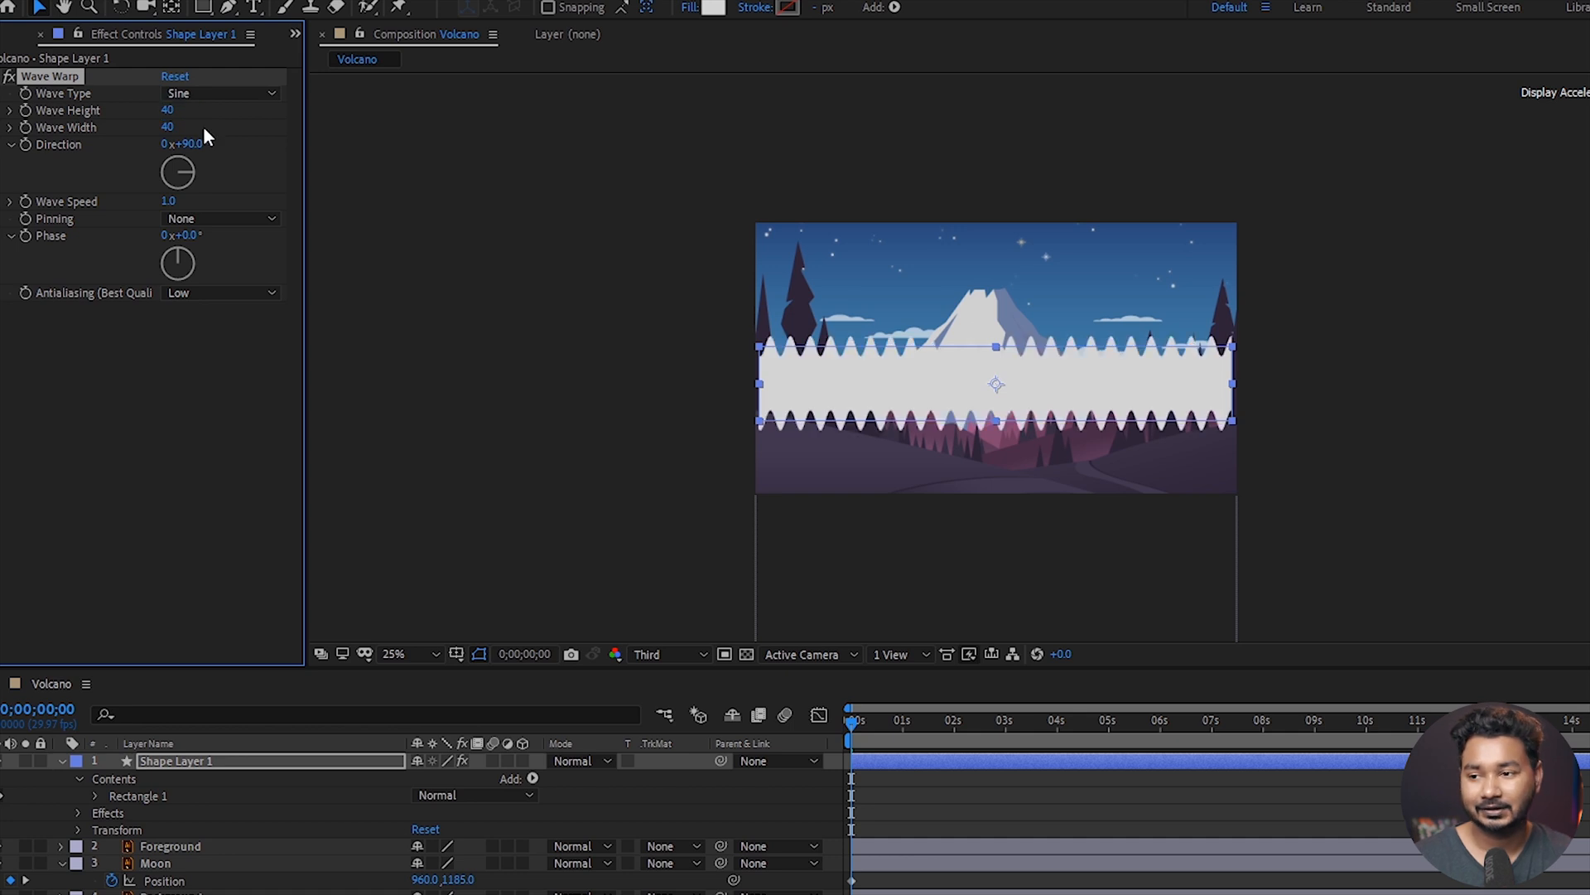
left_click(170, 128)
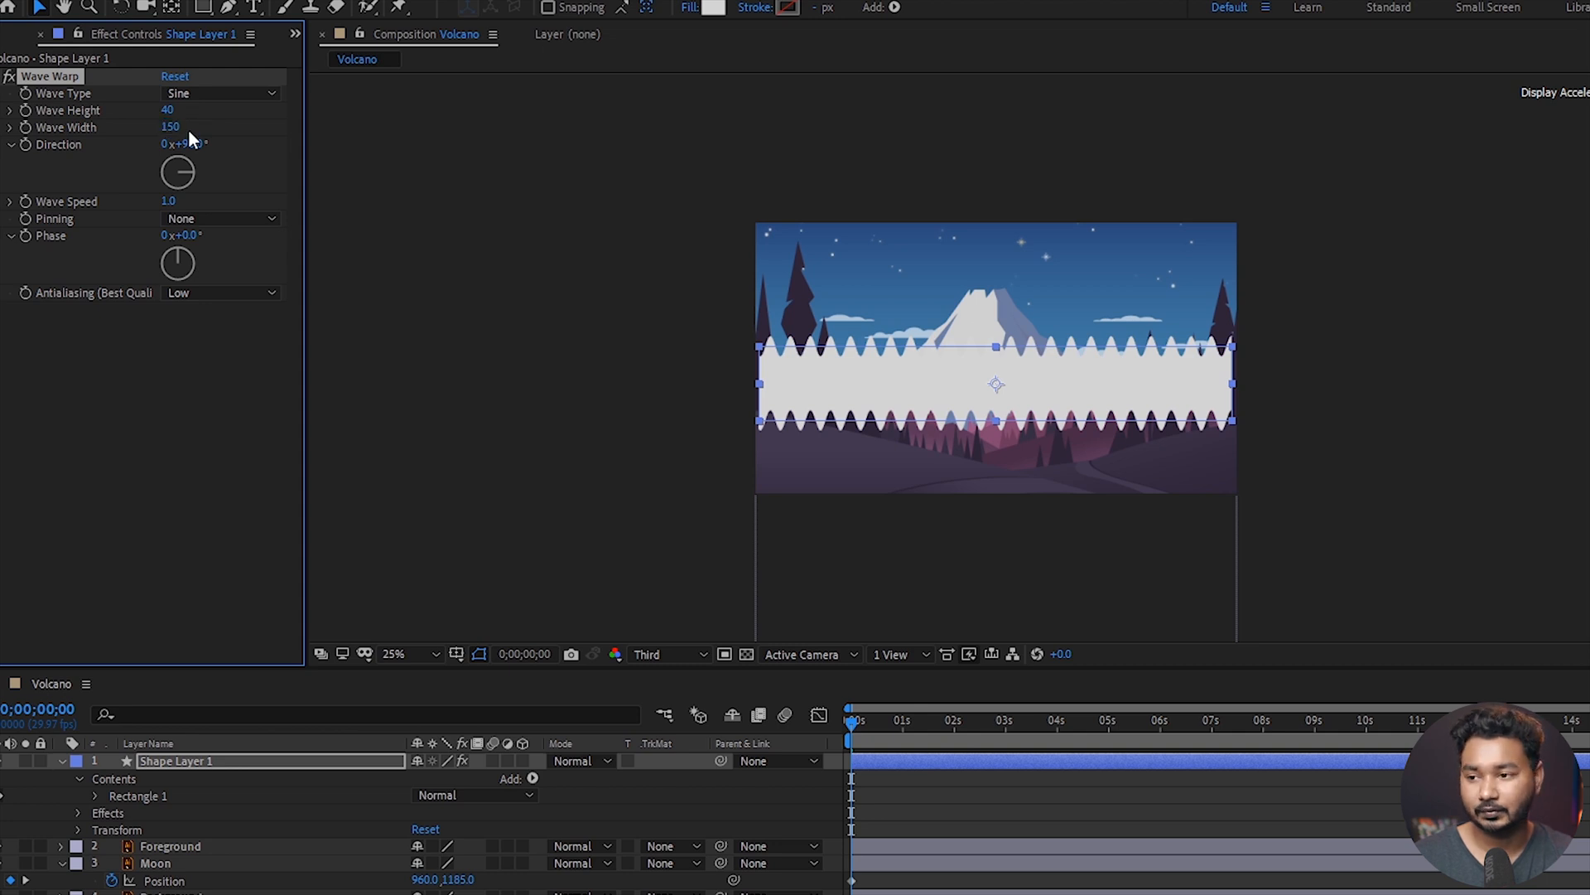
Keep the Wave Warp speed at 1 and pin the effect to the Left Edge
left_click(168, 203)
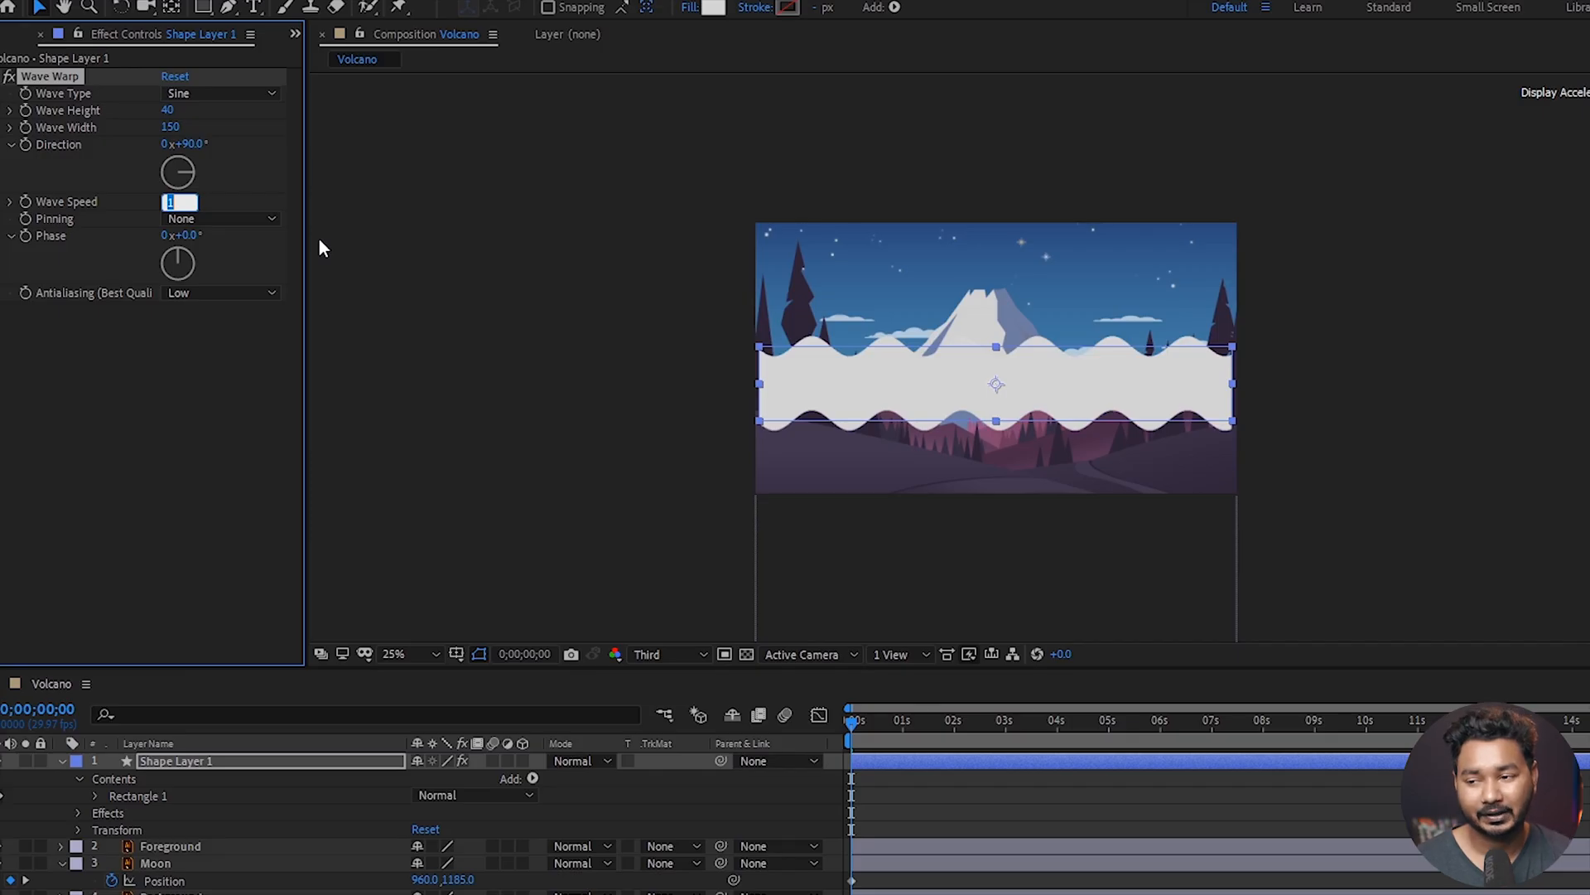
key("Return")
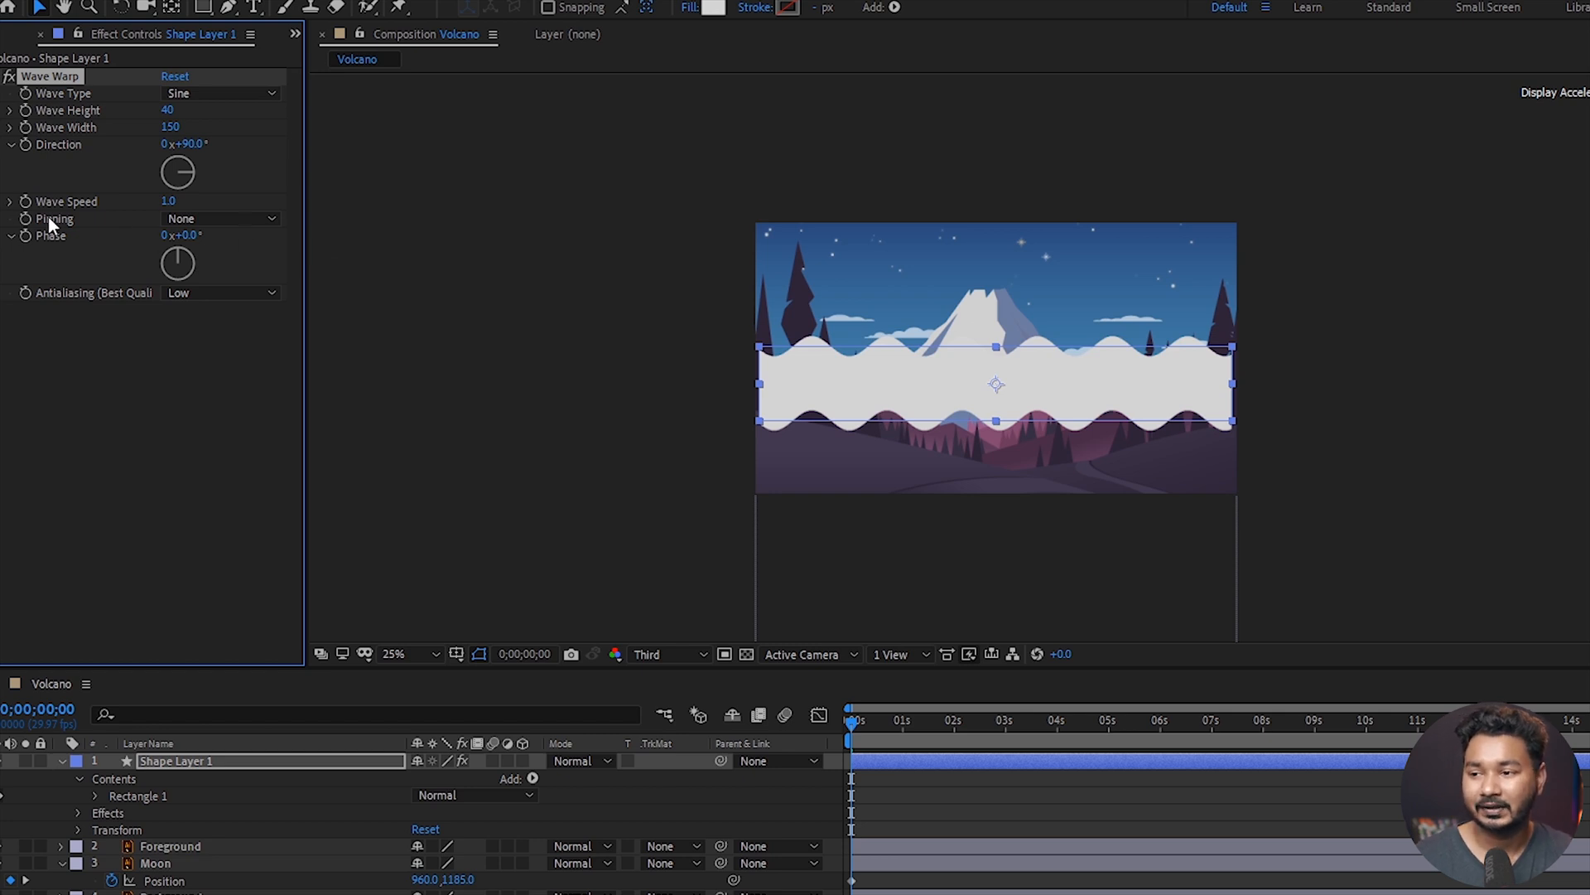
left_click(228, 218)
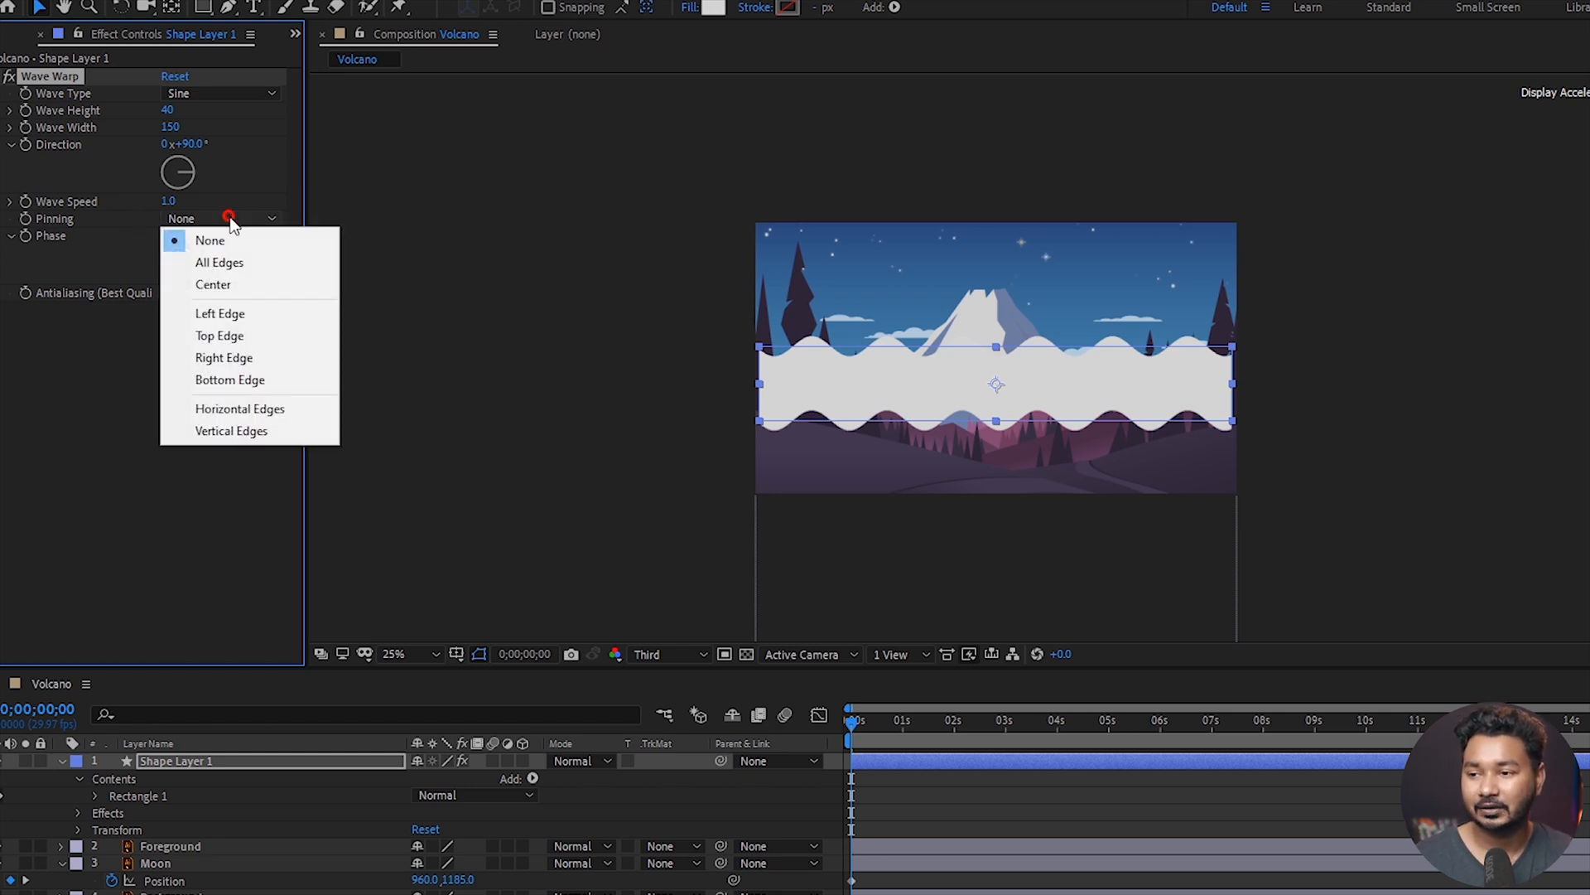
left_click(275, 318)
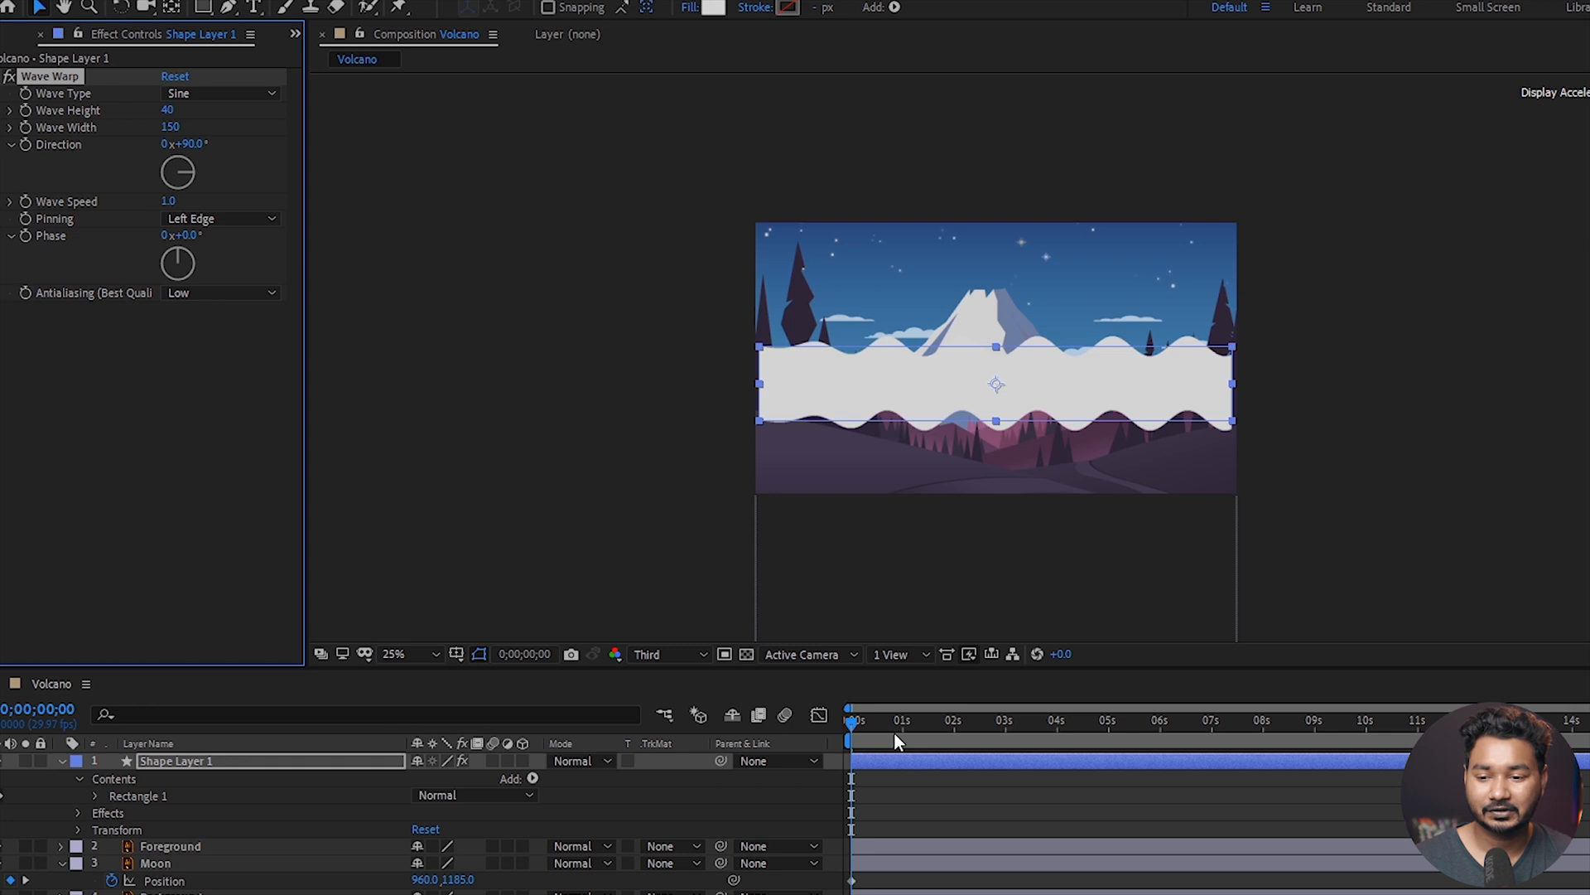
Preview the pinned wave animation from about 1.5 seconds, then stop playback and return to the composition's start
left_click(929, 723)
key("space")
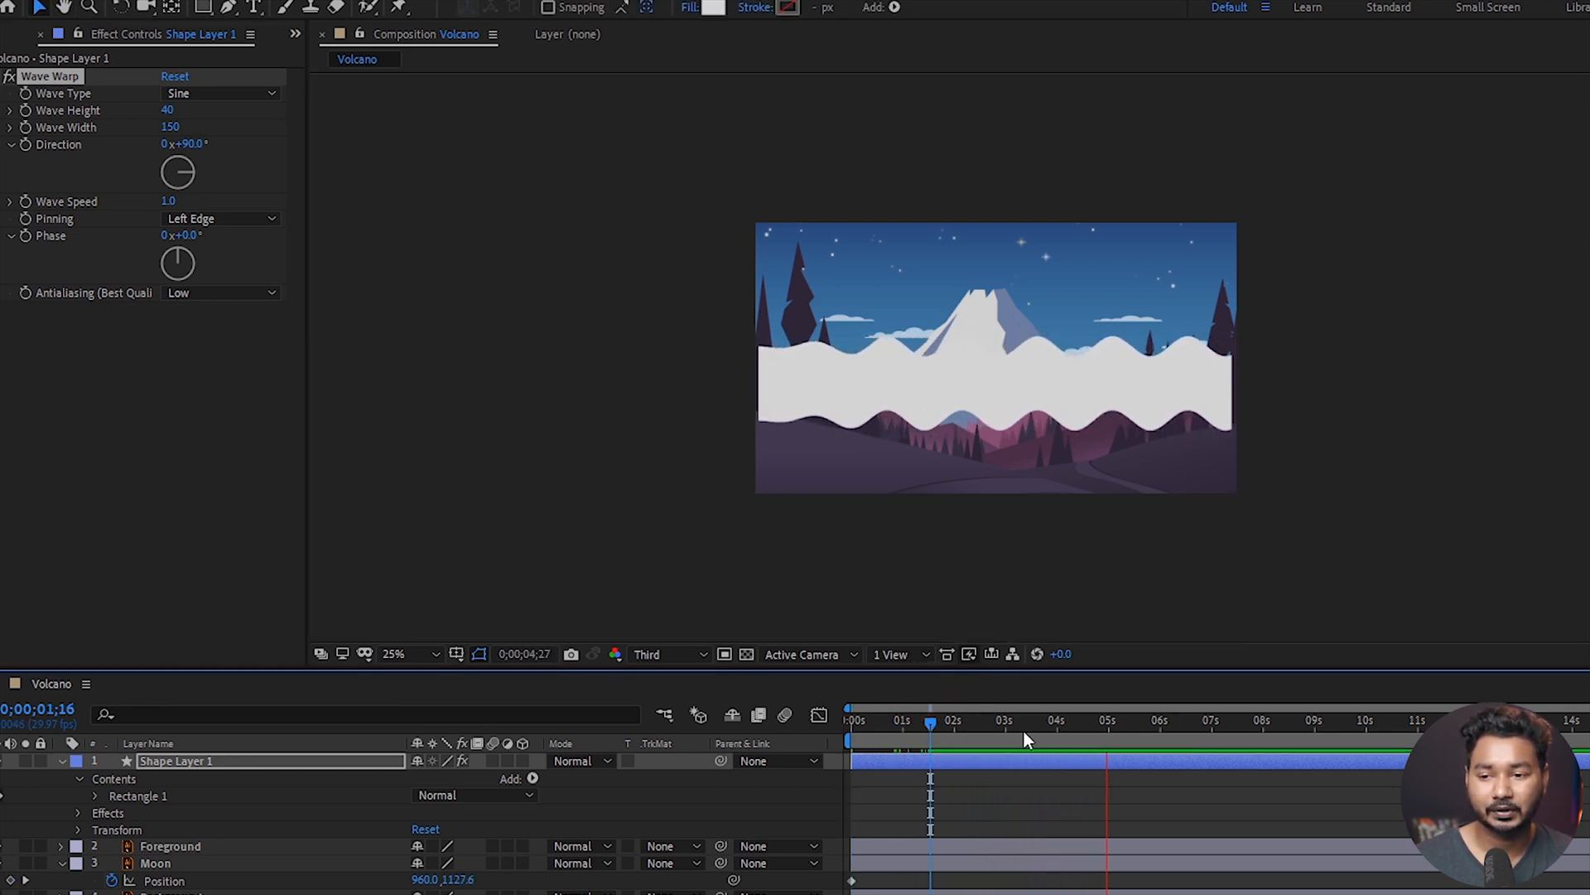
key("space")
key("Home")
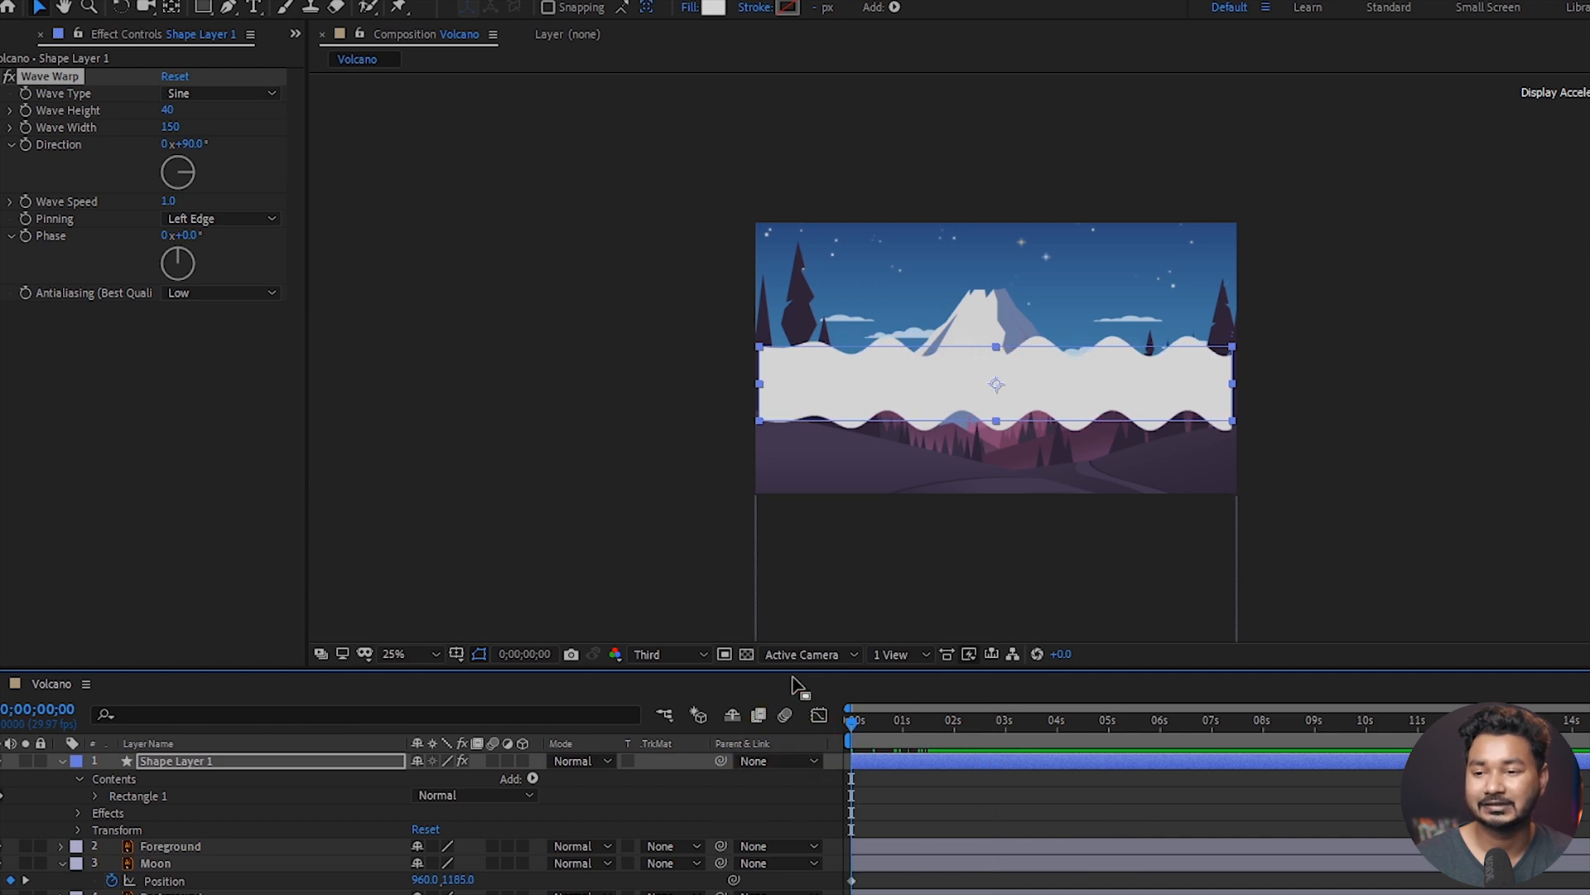
Duplicate the Wave Warp effect on the shape layer and set the duplicate's wave width to 240
right_click(80, 76)
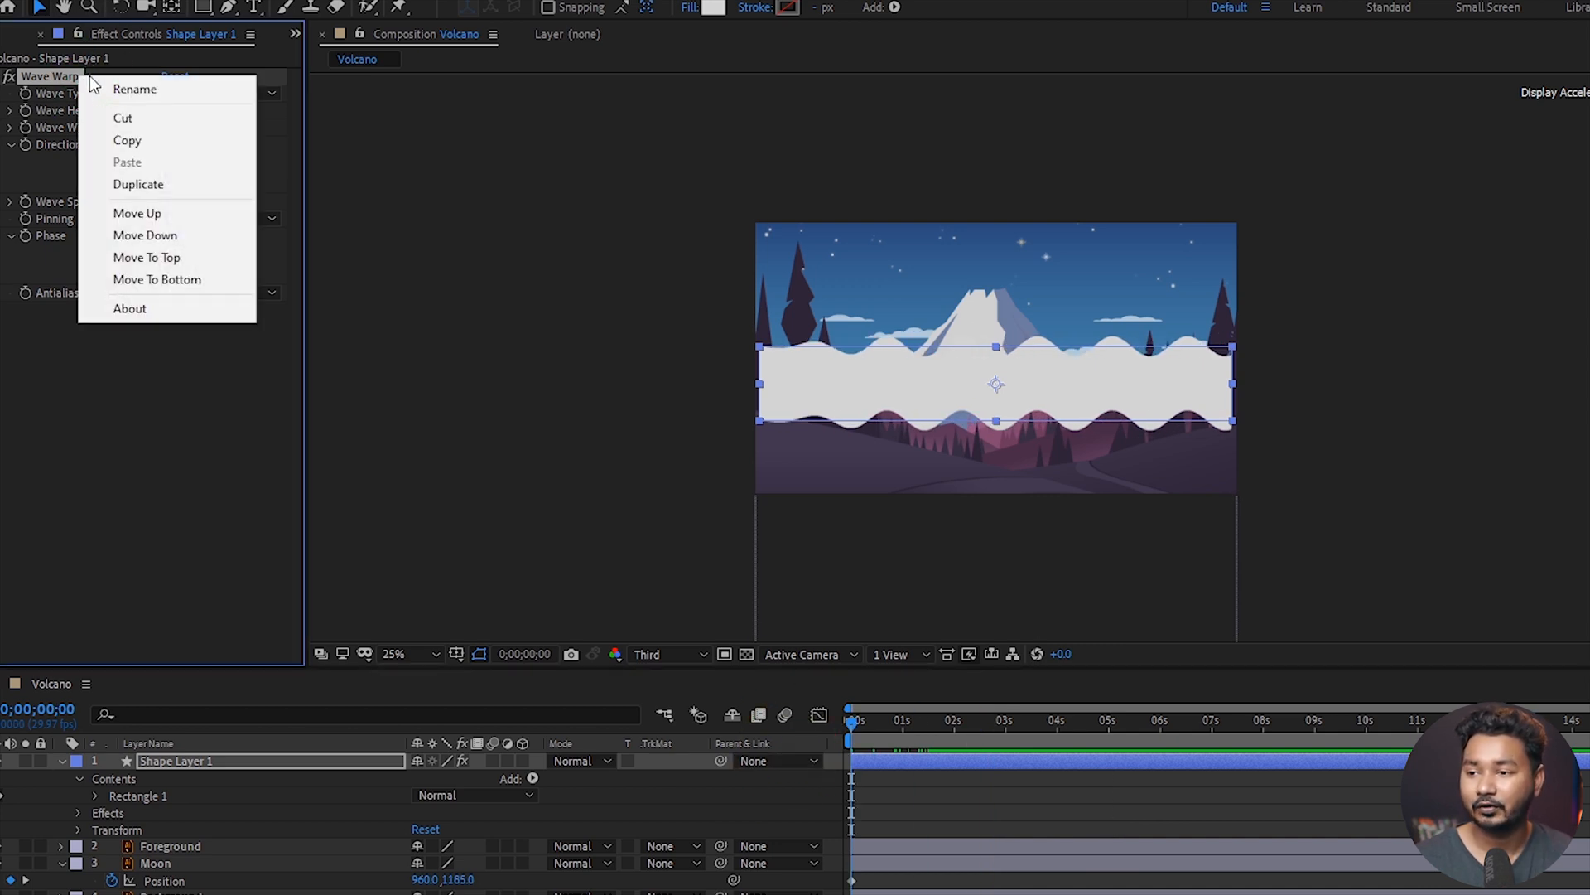
left_click(187, 198)
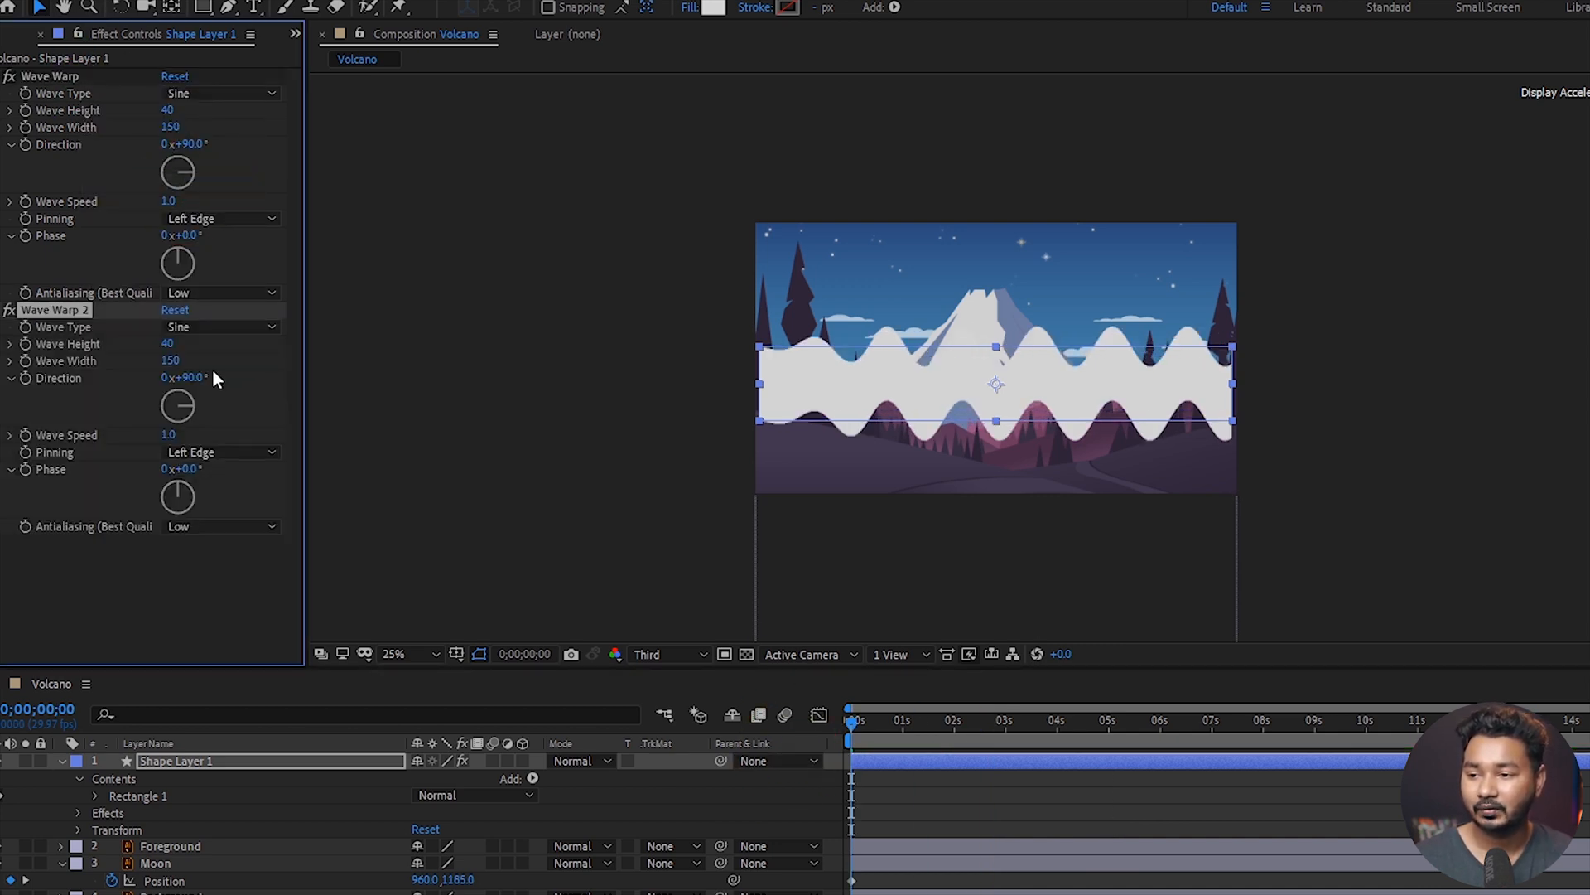
left_click(171, 362)
type("240")
key("Return")
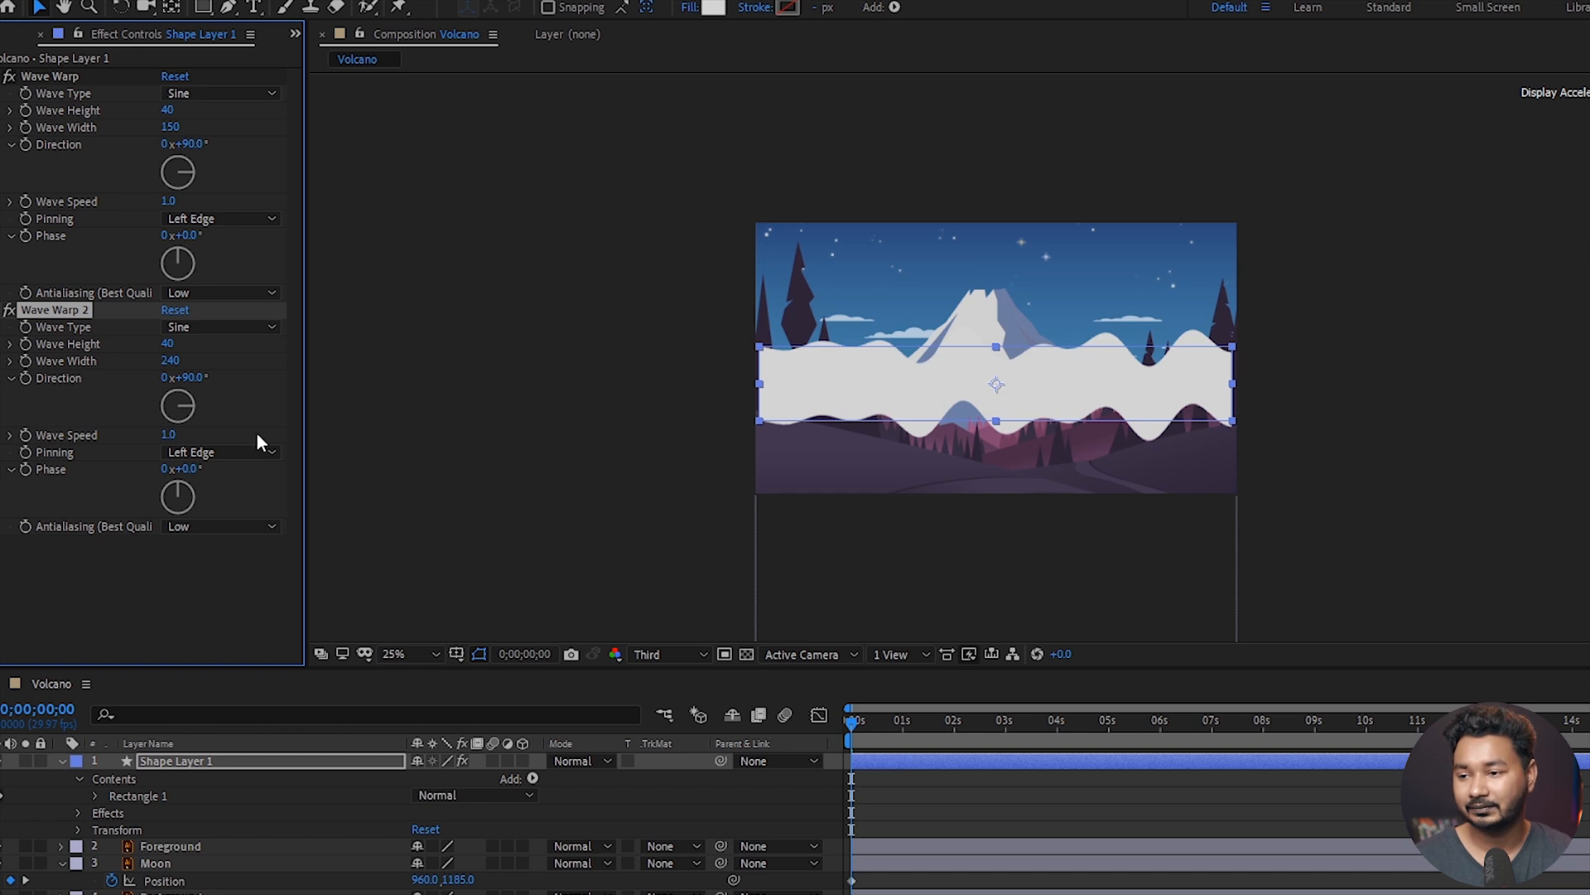
Set the wave speed to 0.2 on Wave Warp 2 and 0.5 on the first Wave Warp, and preview the motion
left_click(166, 435)
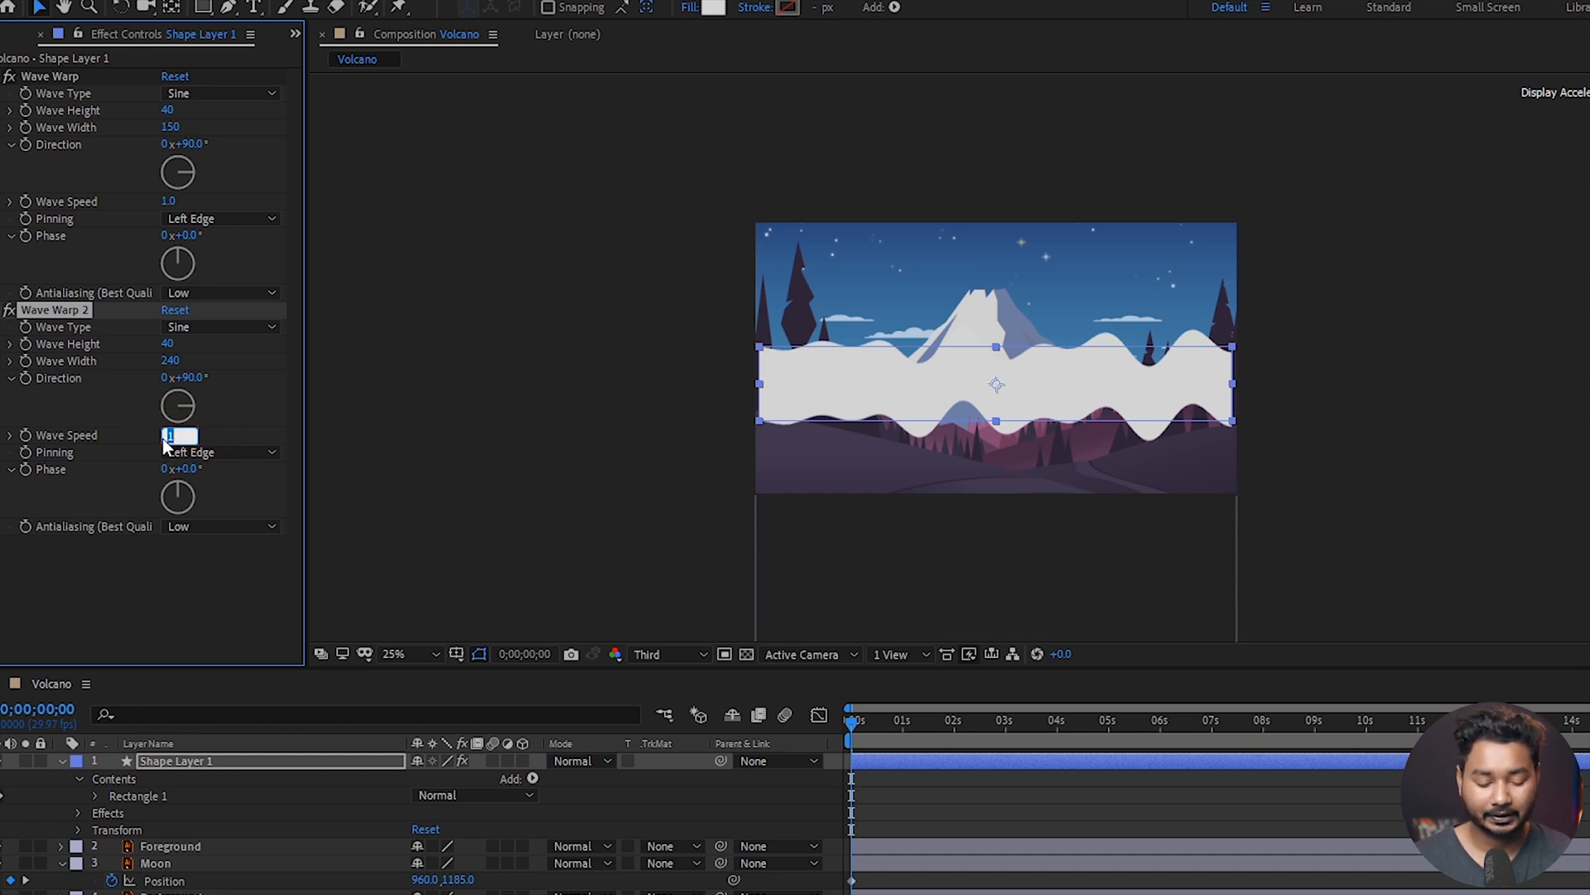
left_click(170, 202)
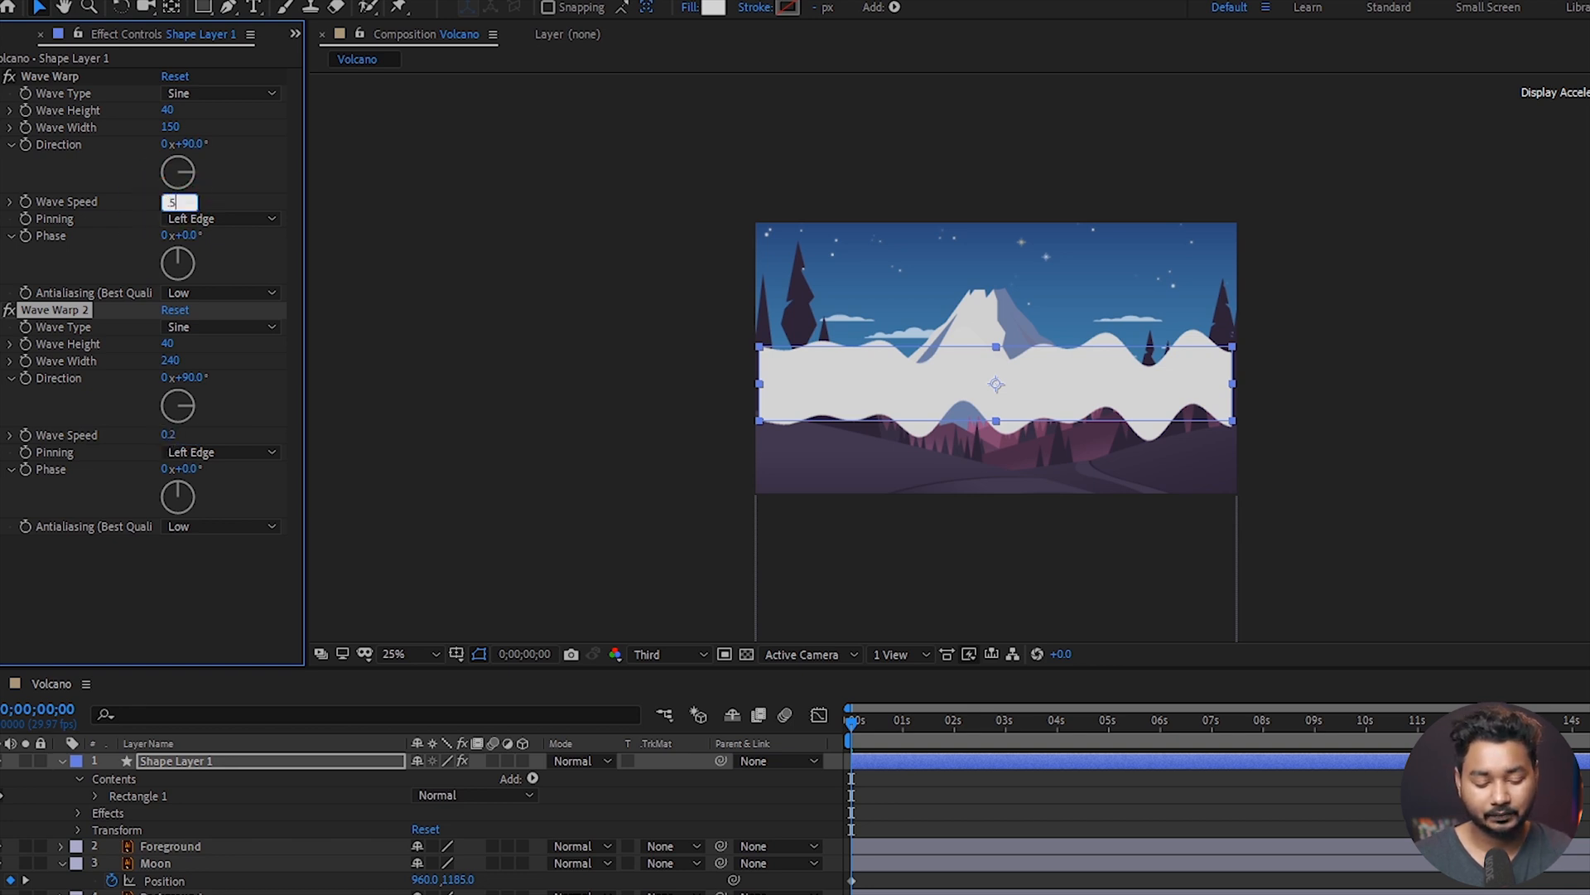
type(".5")
key("Return")
key("space")
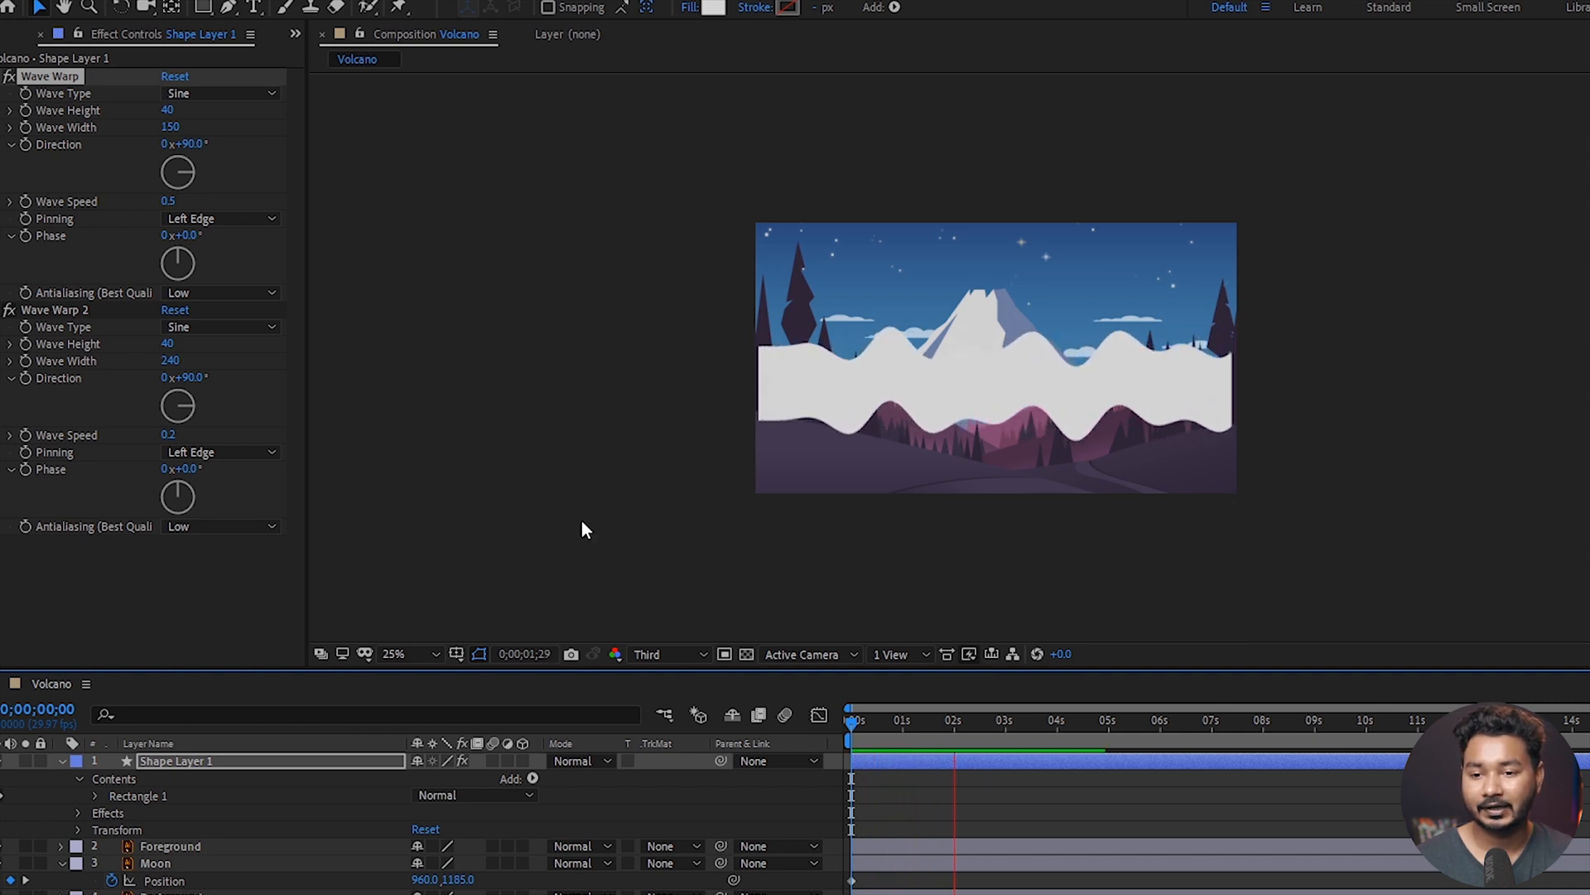
key("space")
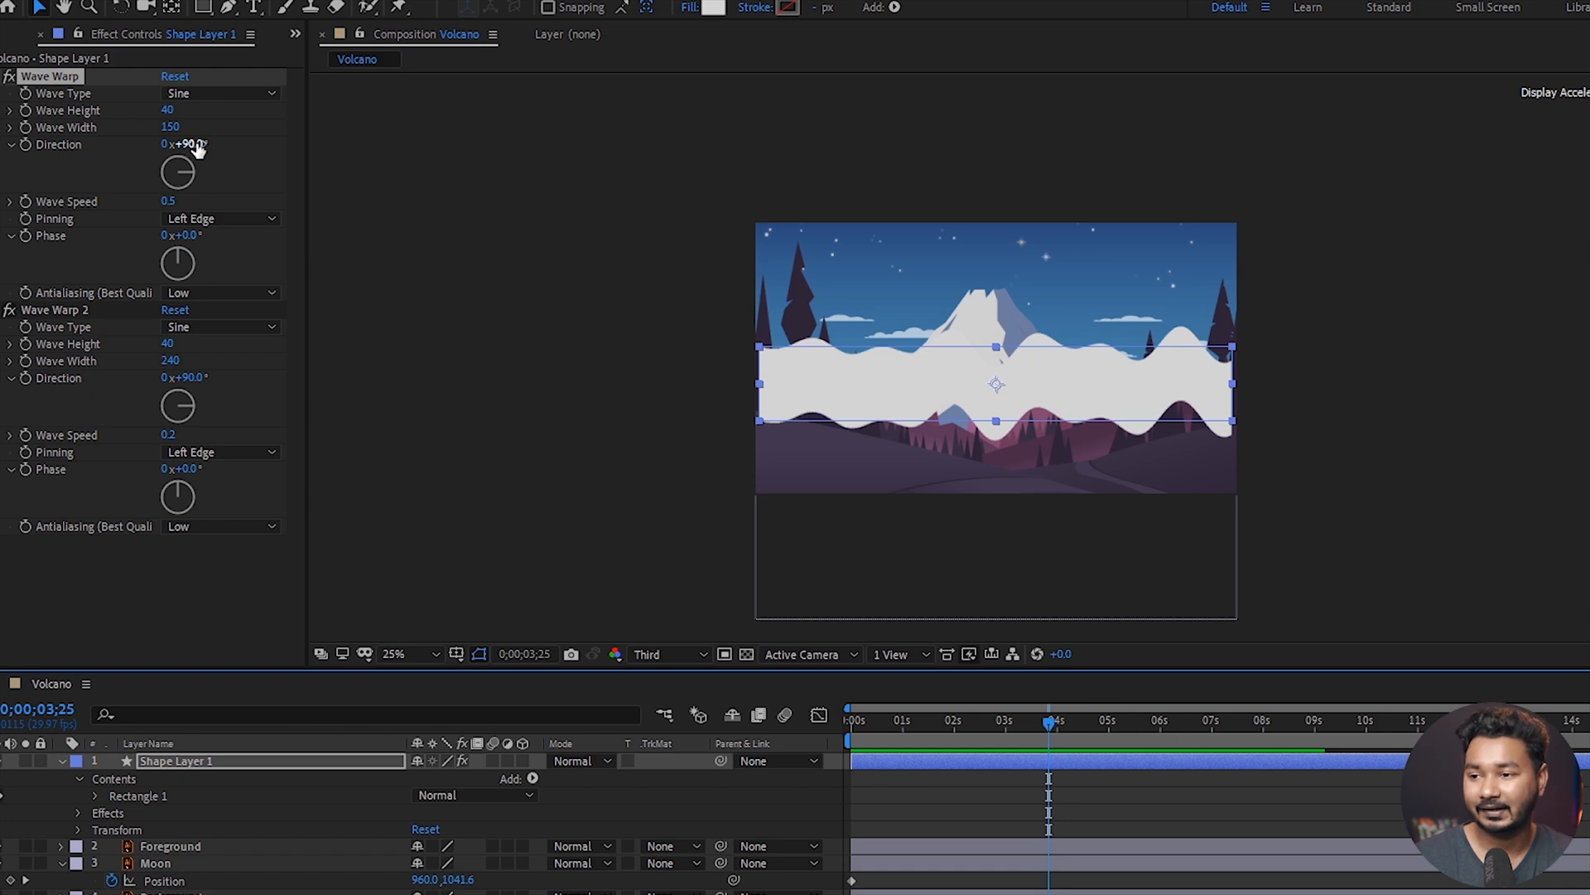
Set the direction to 69° on the first Wave Warp and 70° on Wave Warp 2, and preview the tilted waves
left_click_drag(197, 143, 189, 156)
left_click_drag(200, 382, 184, 384)
left_click_drag(905, 723, 754, 778)
key("space")
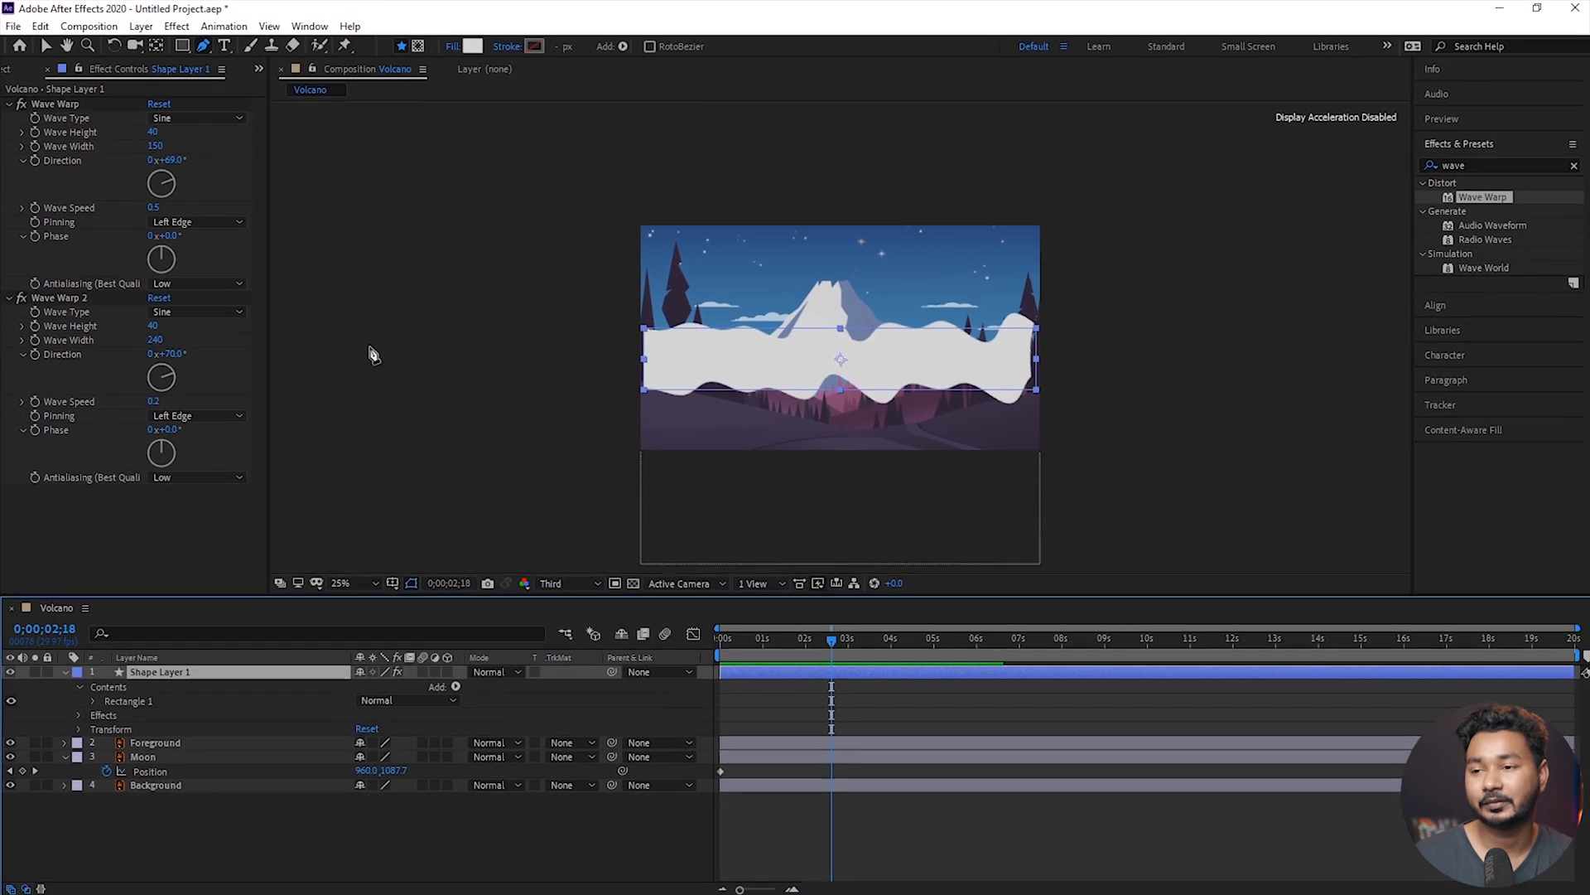
Switch to the Convert Vertex tool and convert the shape layer's Rectangle Path 1 to a Bezier path
left_click(204, 46)
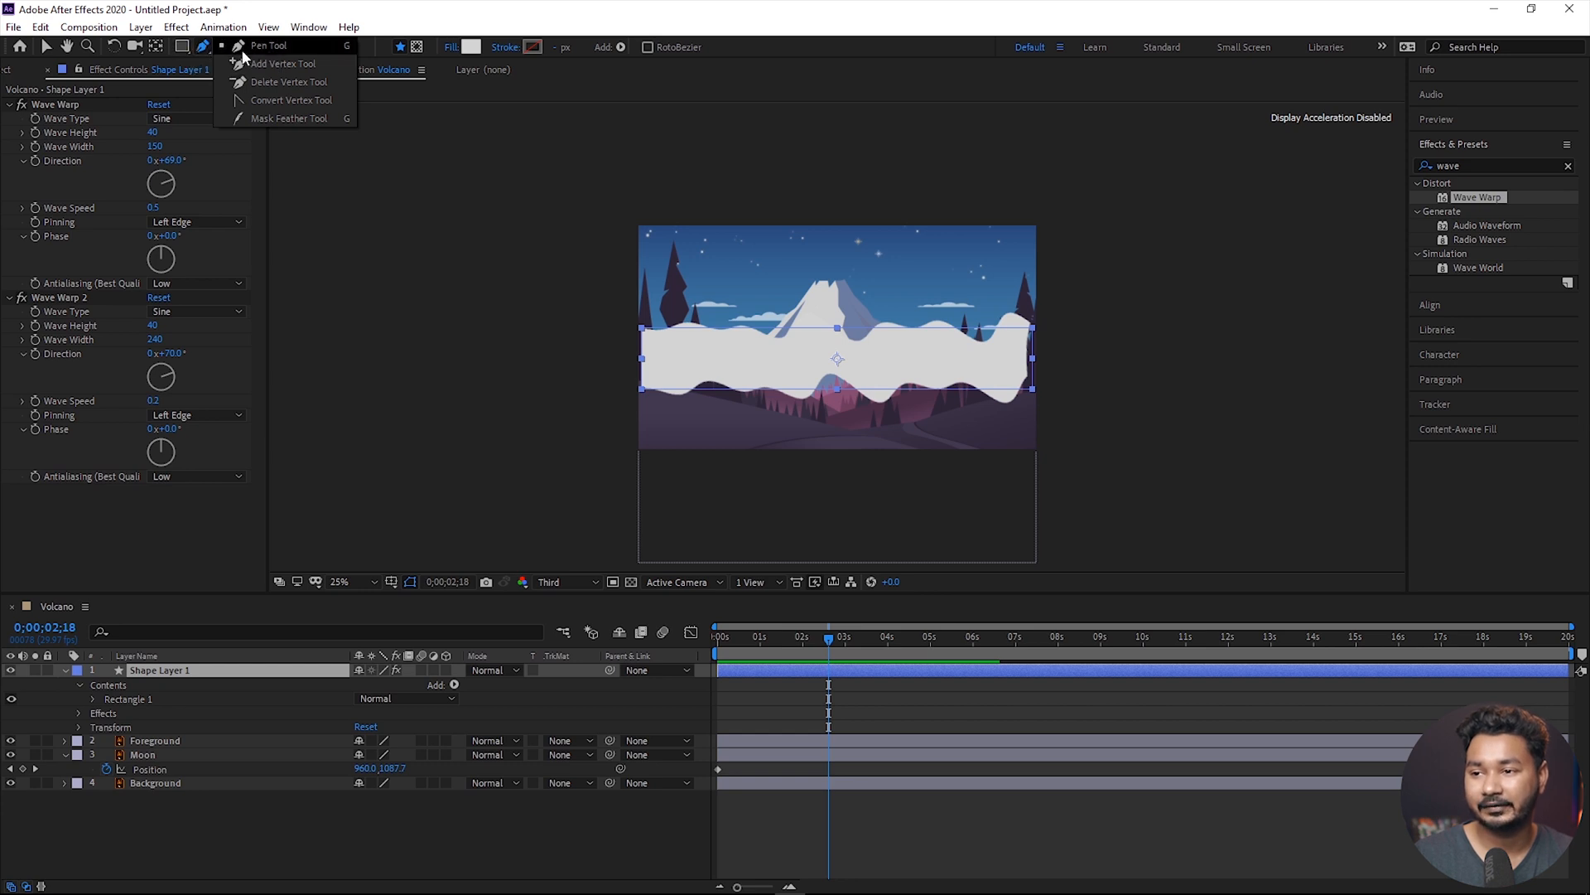
left_click(297, 100)
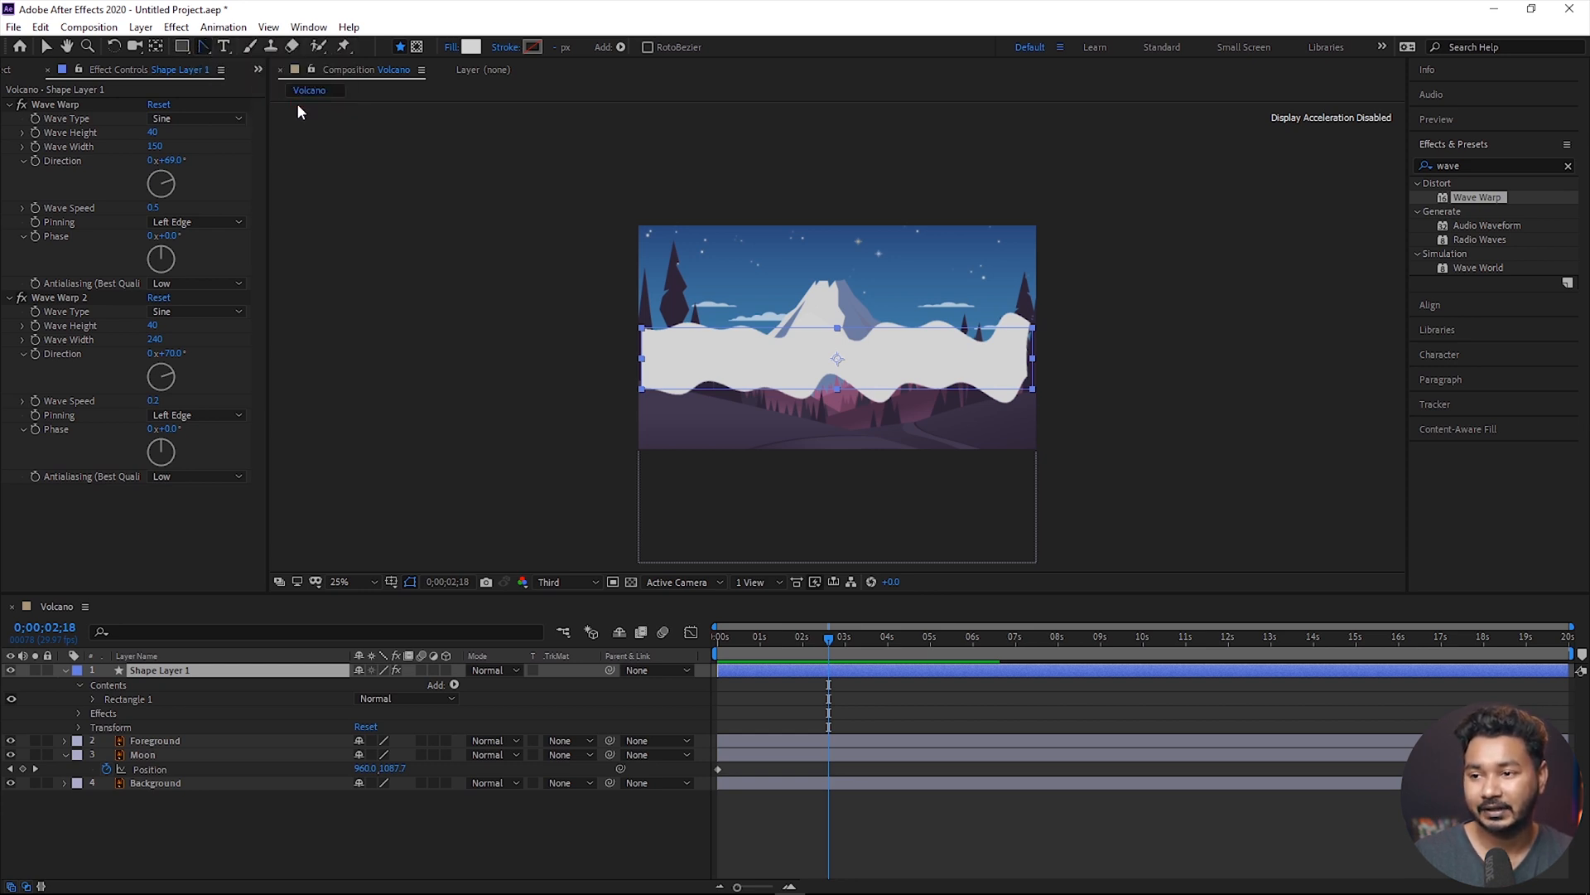
left_click(132, 700)
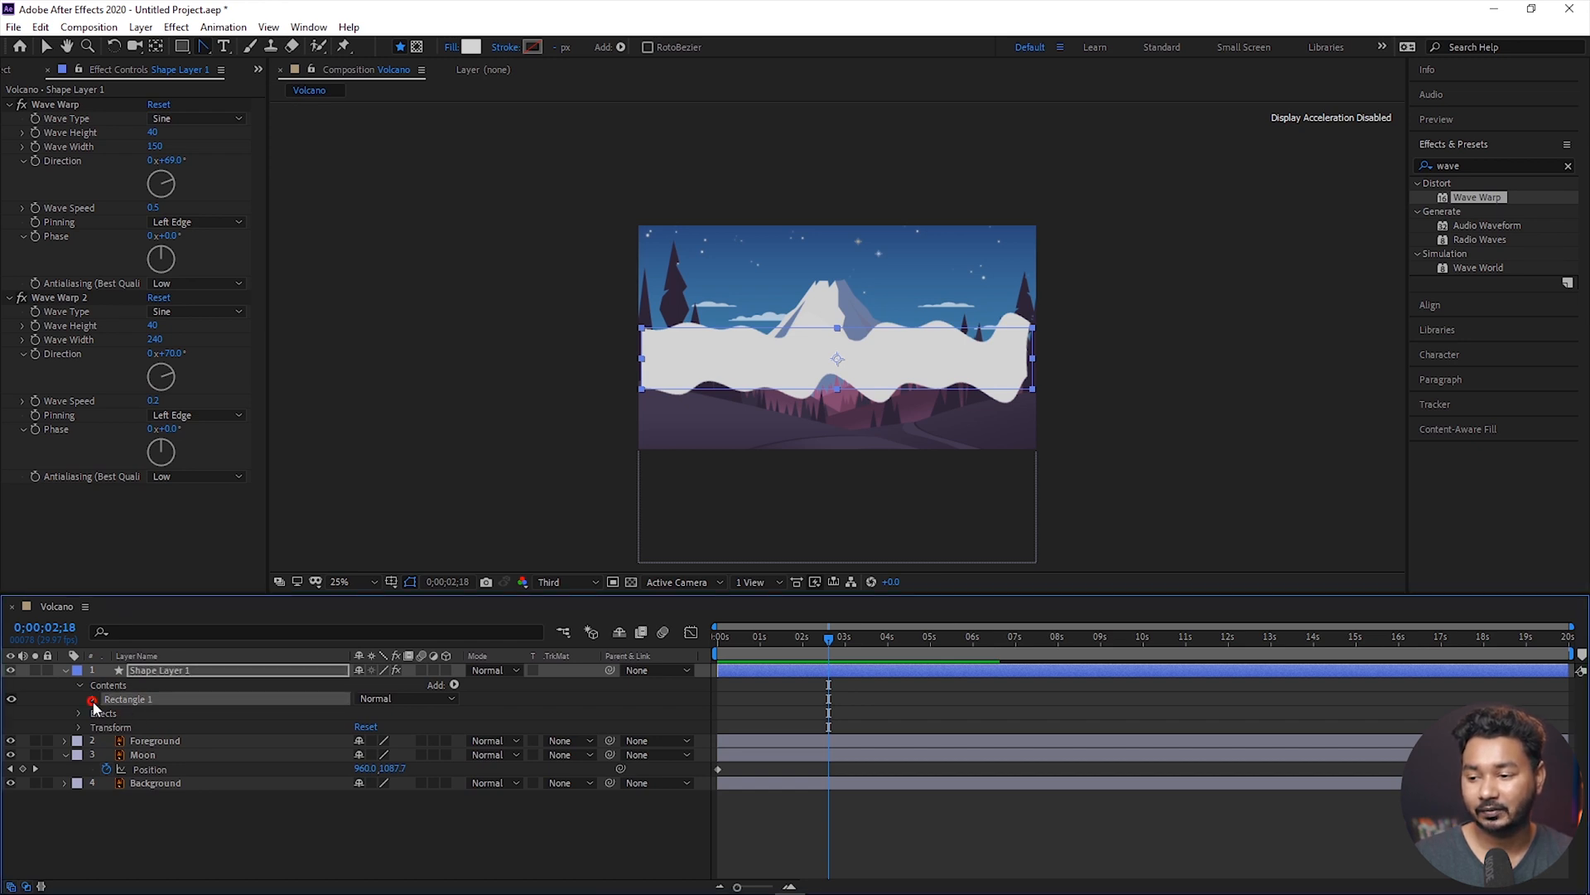
left_click(93, 700)
left_click(166, 713)
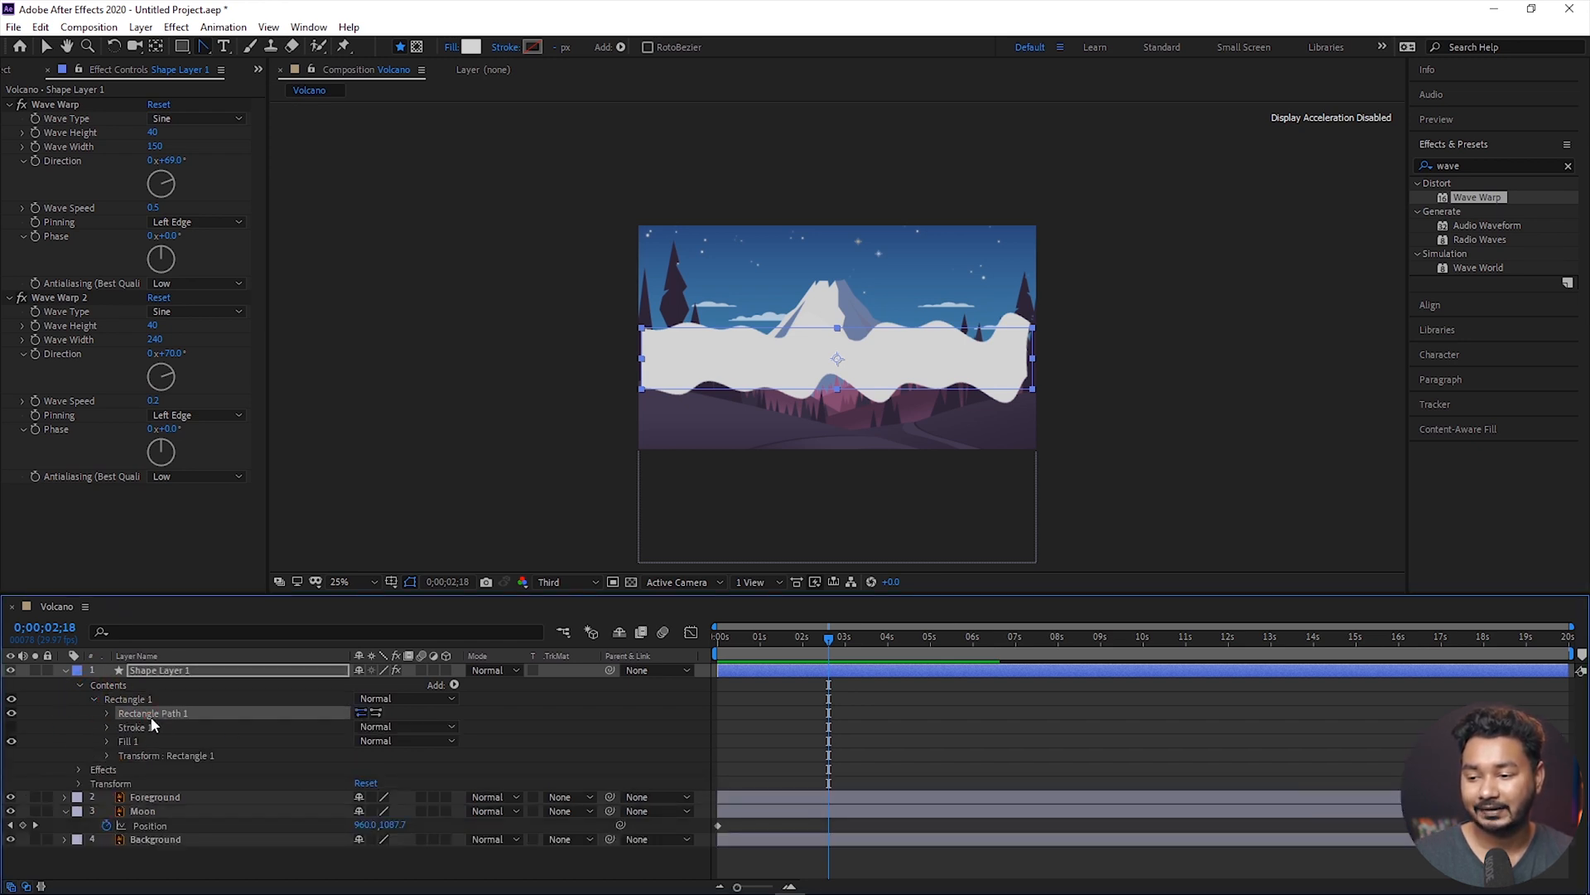
right_click(154, 714)
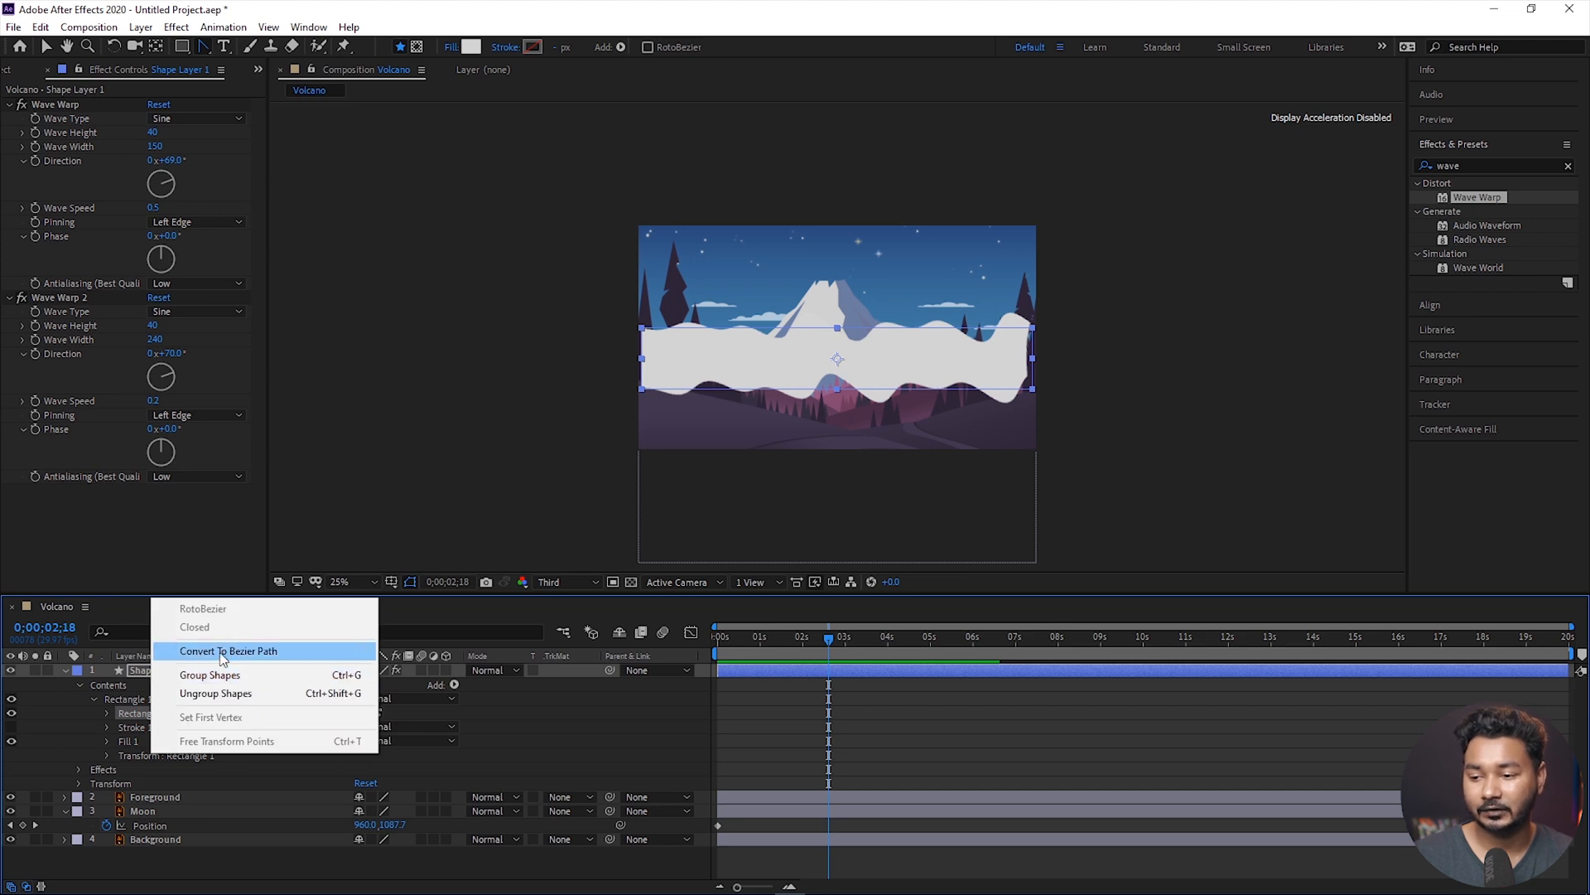
left_click(264, 652)
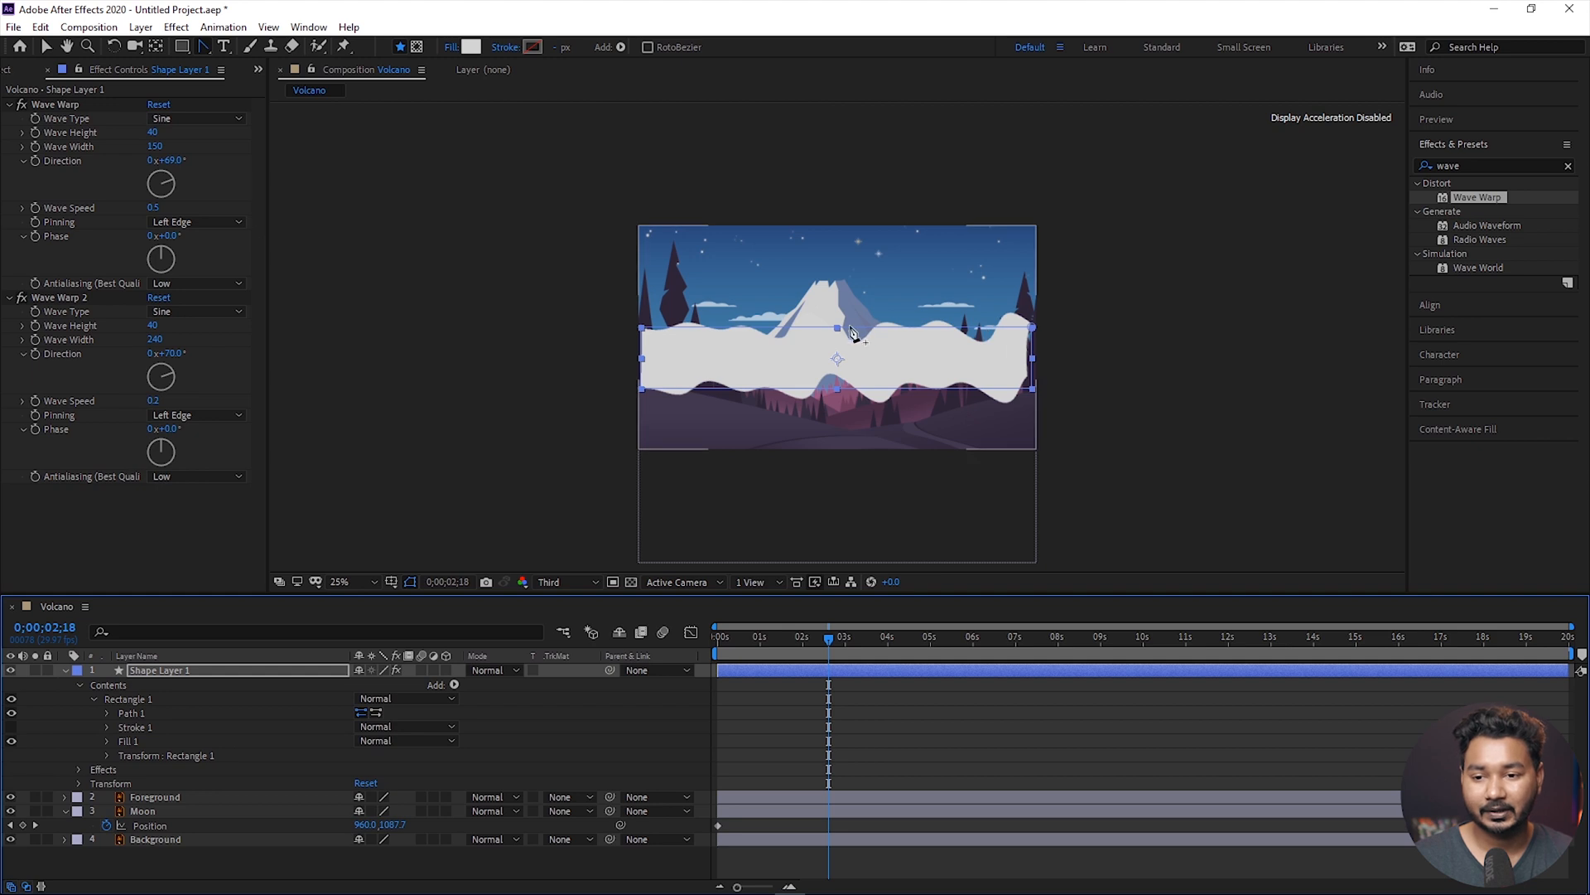
Reshape the path into a curved plume that is narrow at its left end and flares wide at its right end, then preview it
left_click_drag(839, 332, 867, 313)
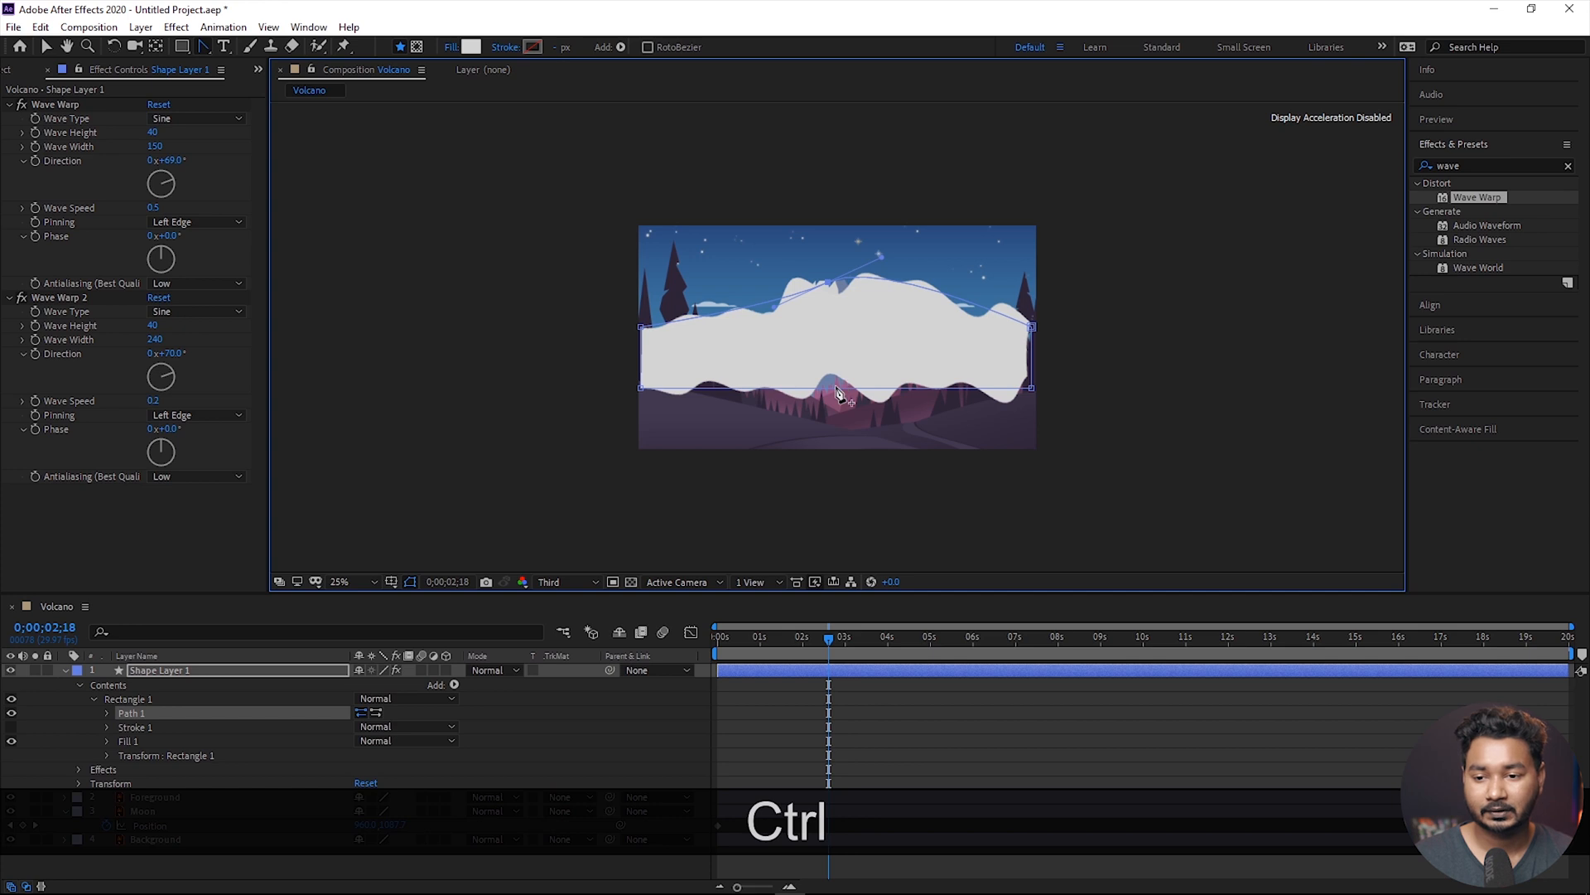
left_click_drag(848, 389, 832, 361)
left_click_drag(1033, 327, 1043, 249)
left_click_drag(1032, 389, 1036, 426)
left_click_drag(832, 360, 830, 395)
left_click_drag(641, 387, 641, 367)
left_click(641, 329)
left_click_drag(830, 284, 878, 231)
left_click_drag(830, 396, 734, 434)
key("space")
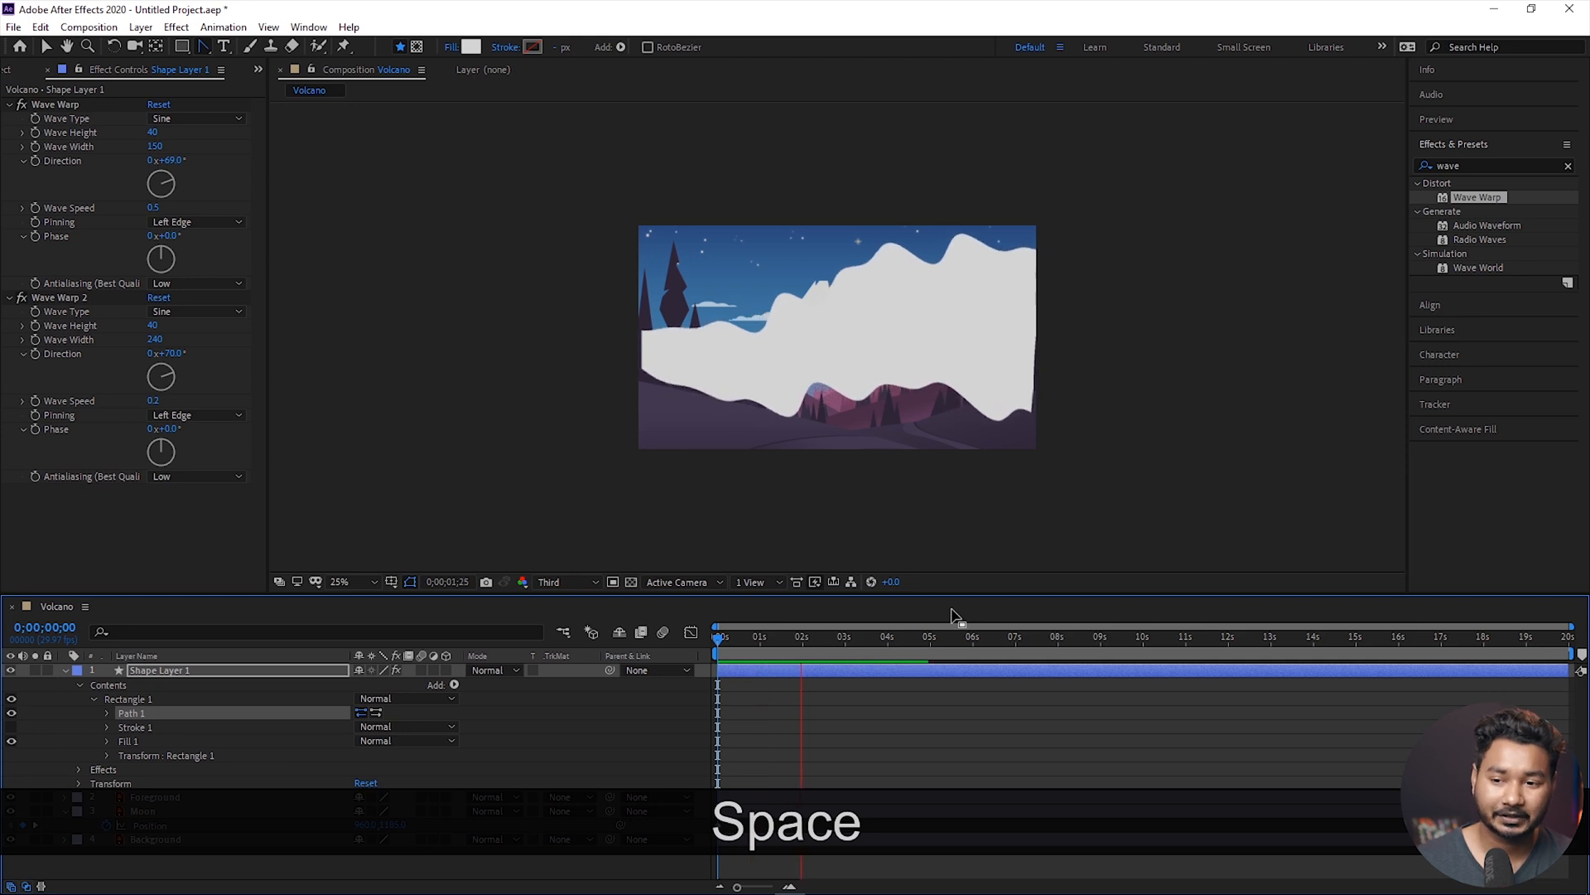
key("space")
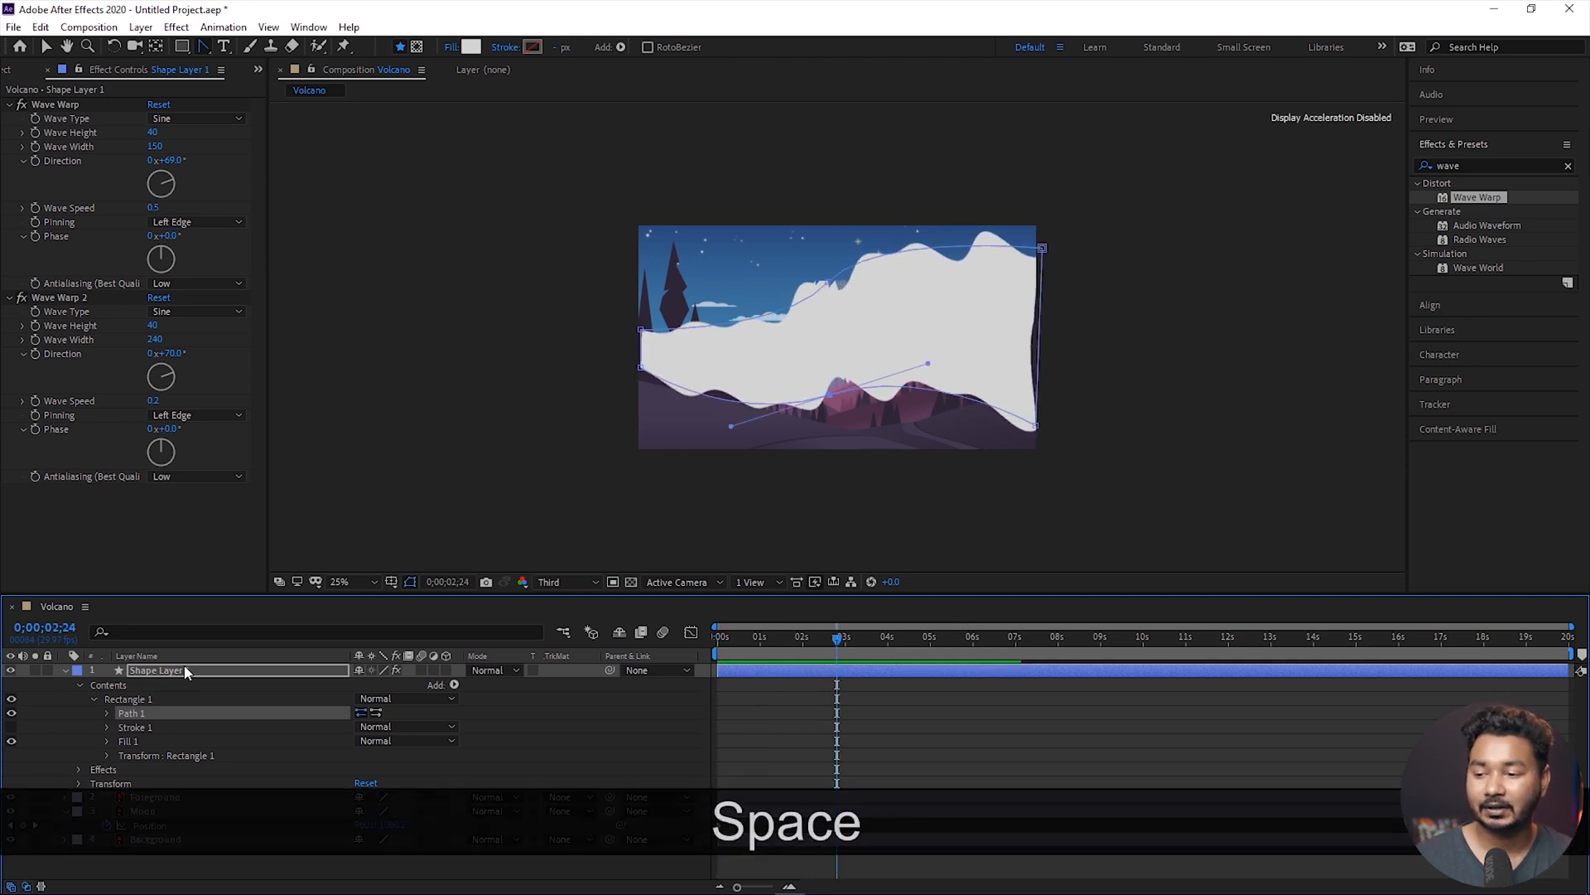
Pre-compose the wavy shape layer into a new composition named Smoke
right_click(184, 670)
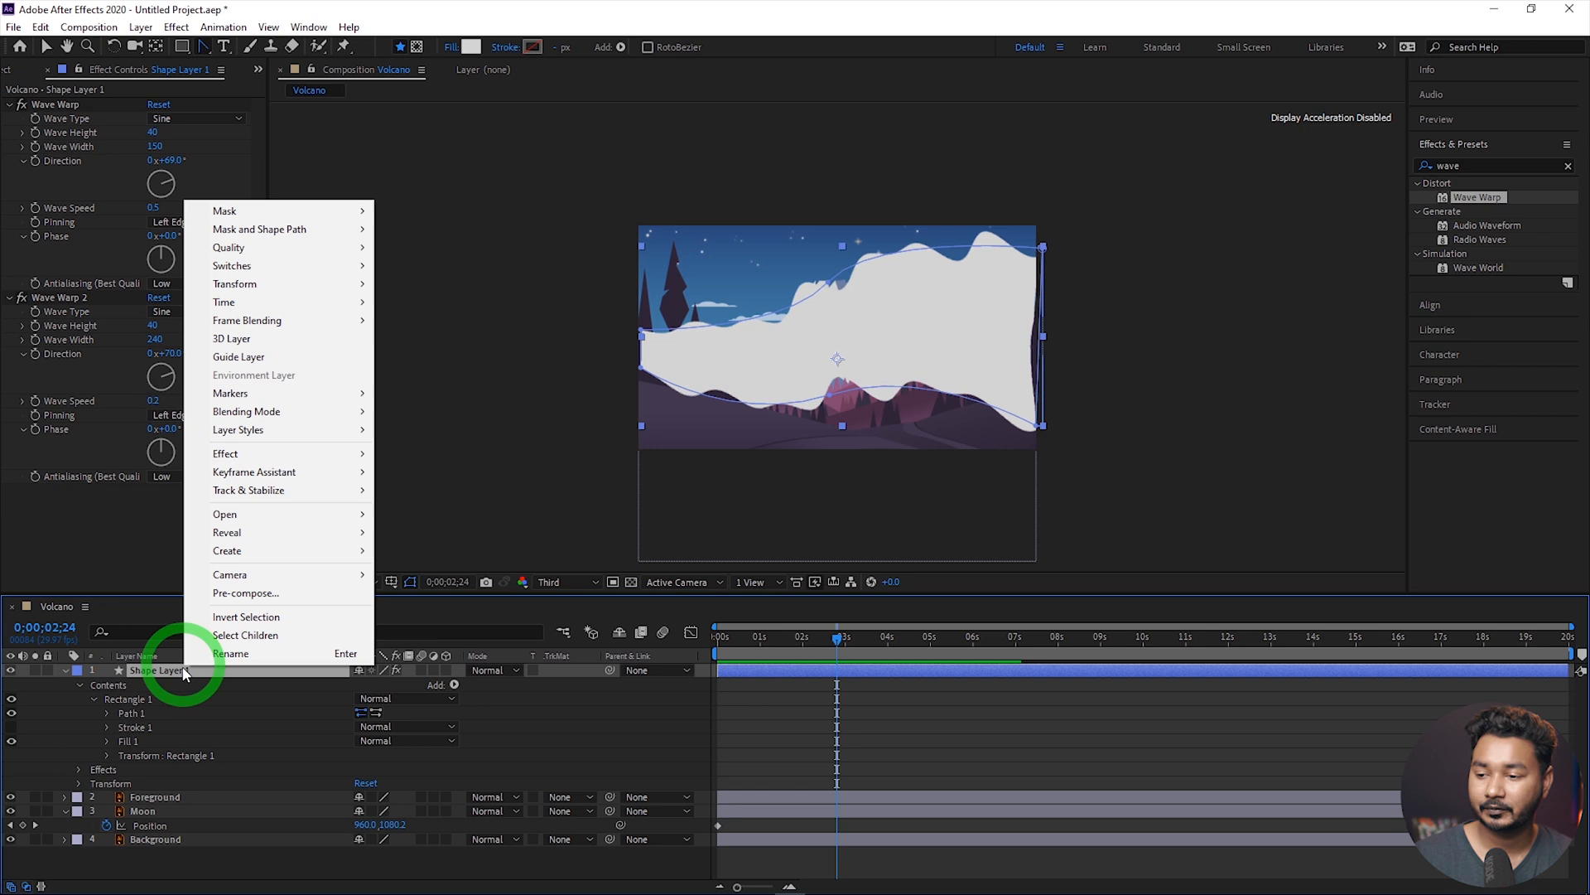
left_click(295, 593)
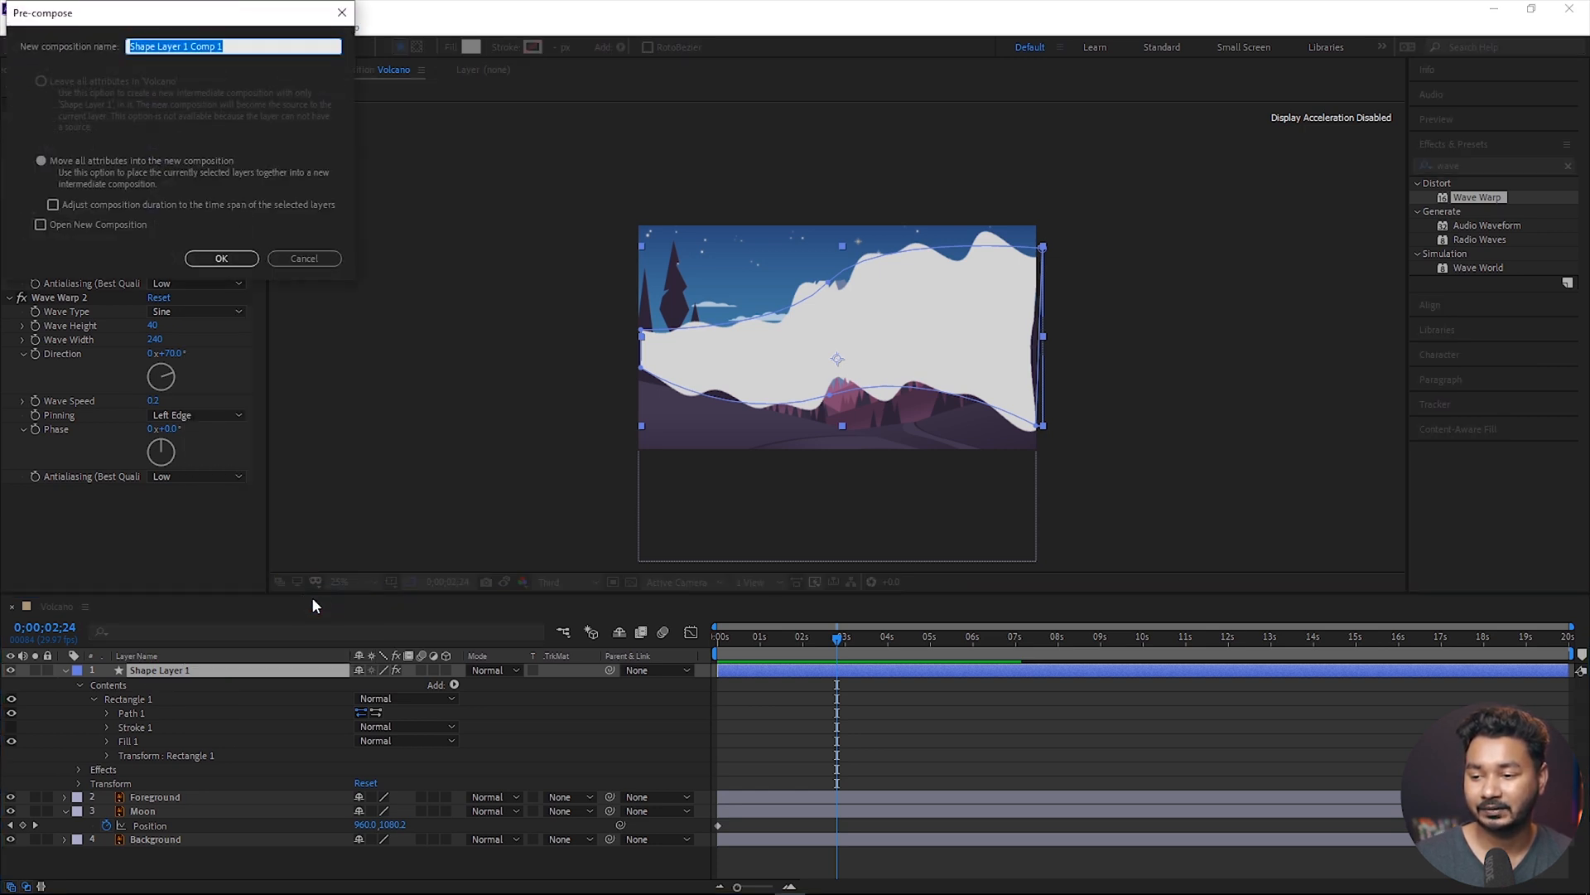
type("Smoke")
key("Return")
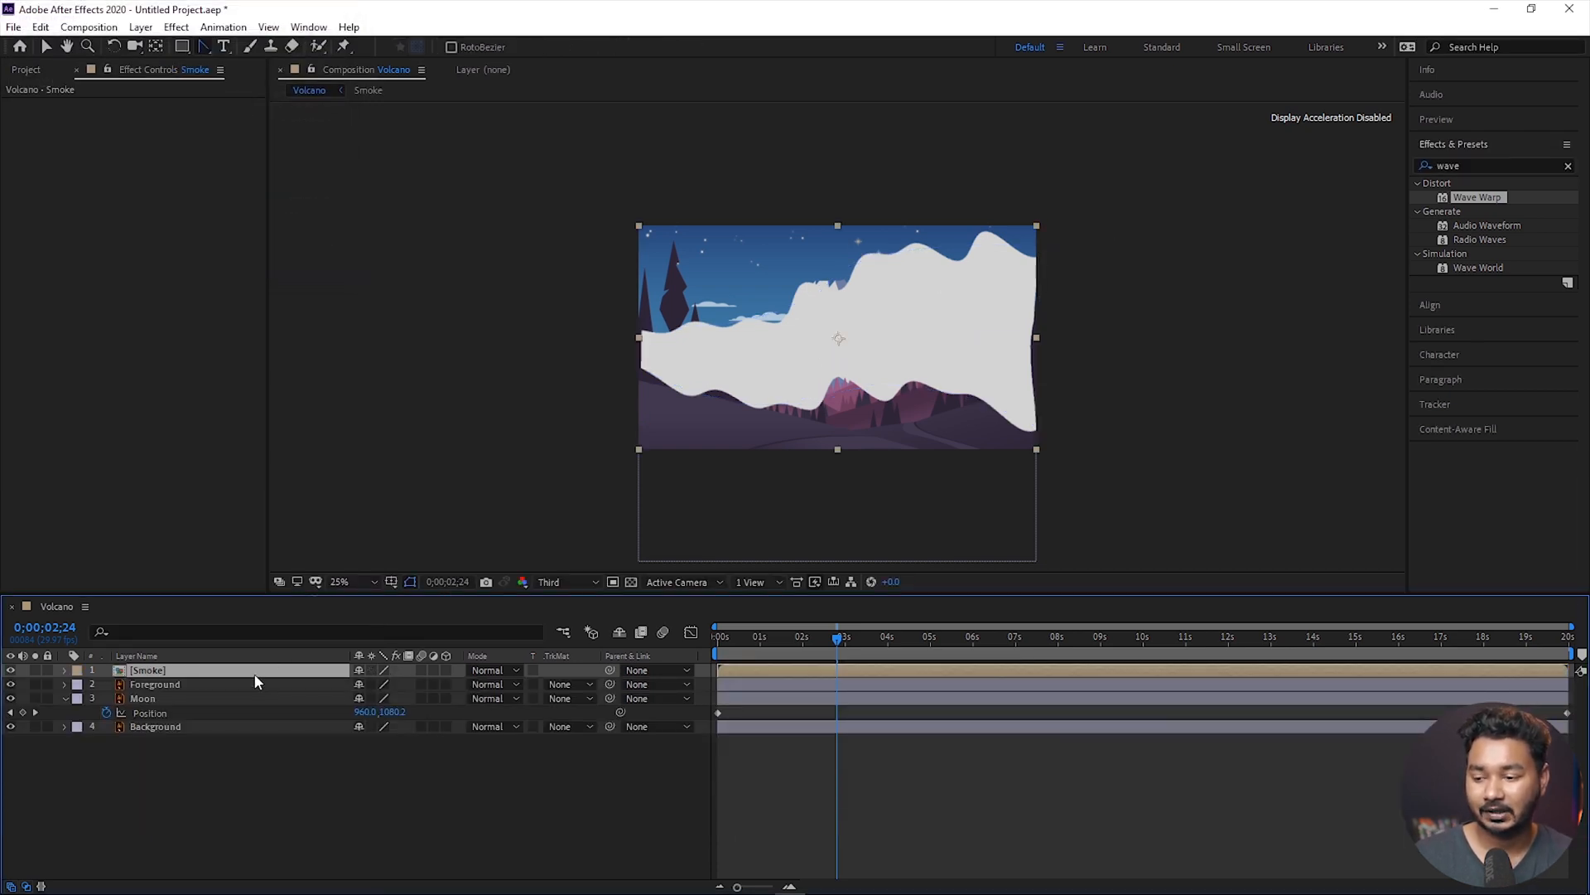
Scale the Smoke layer down to about 51% and rotate it to -90° so the plume stands upright
key("s")
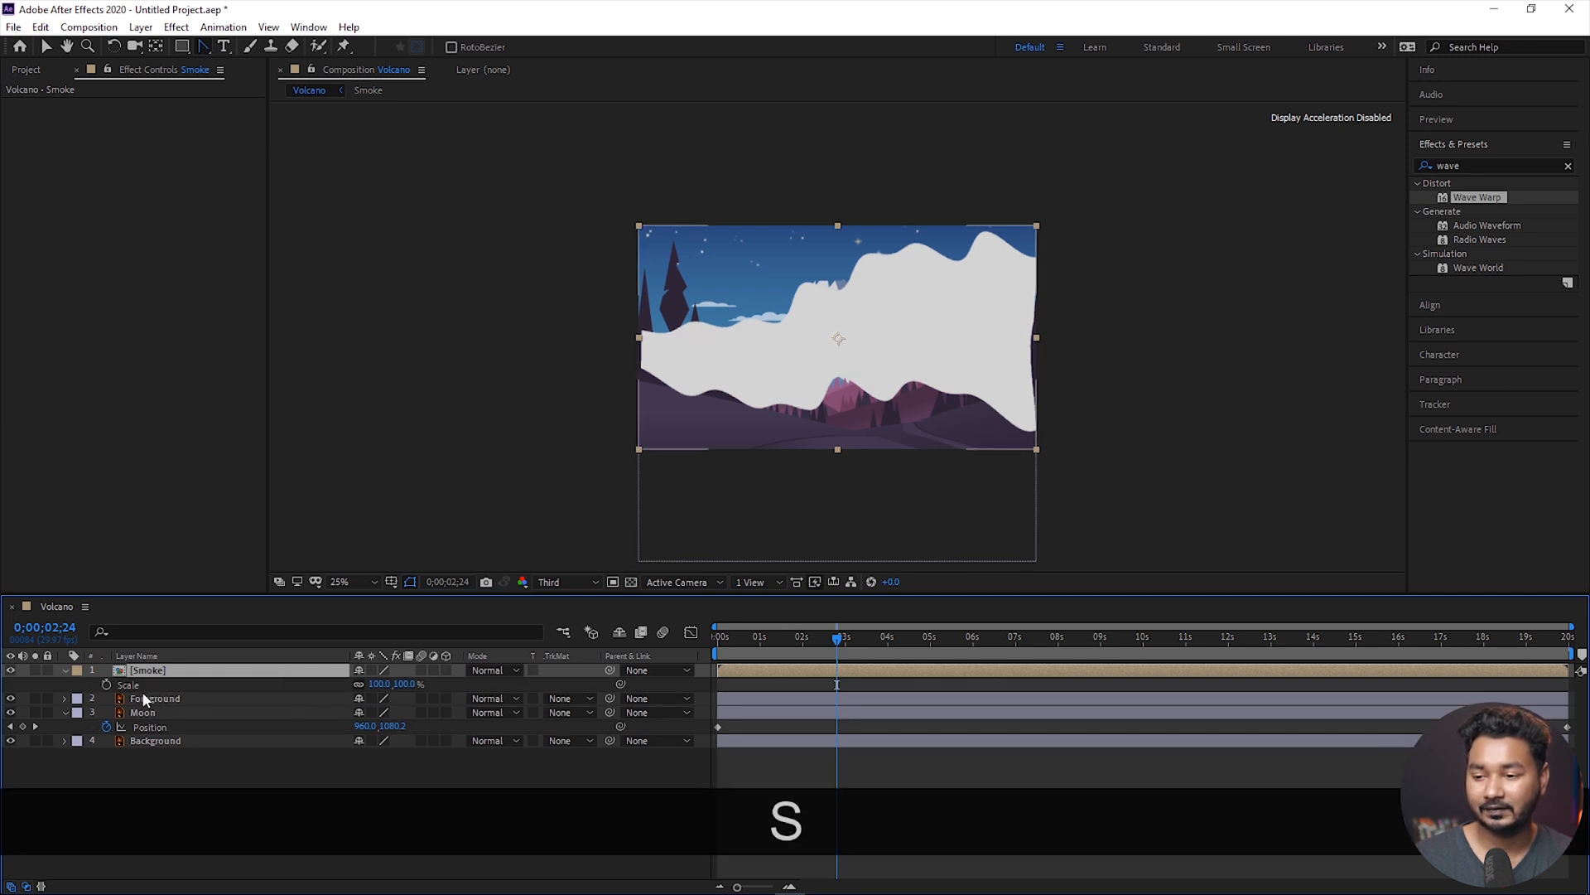
left_click_drag(387, 693, 351, 698)
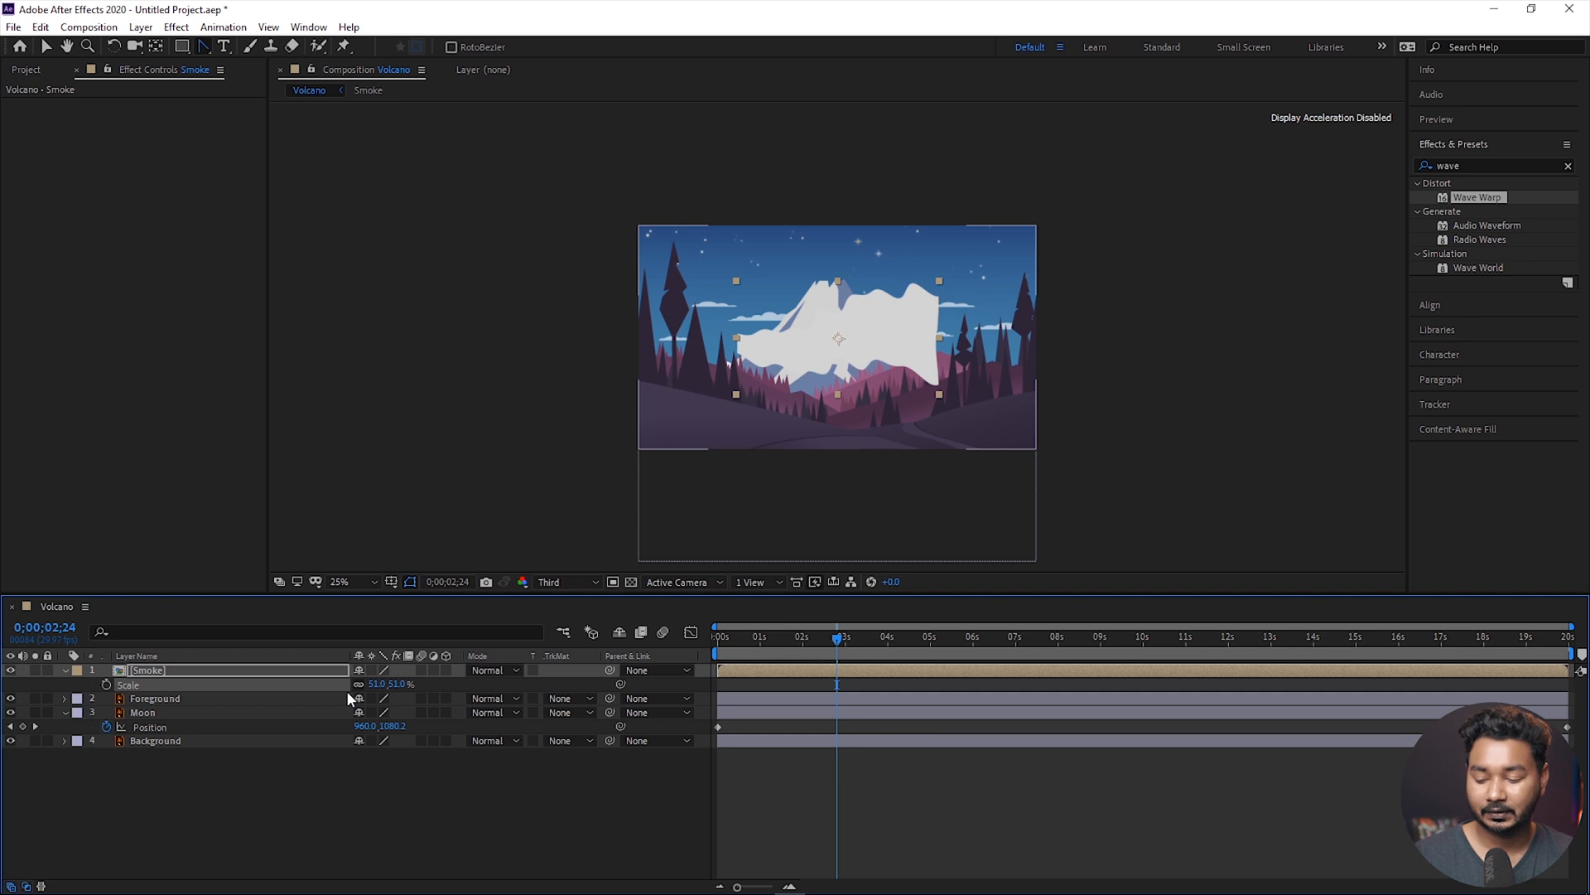
key("r")
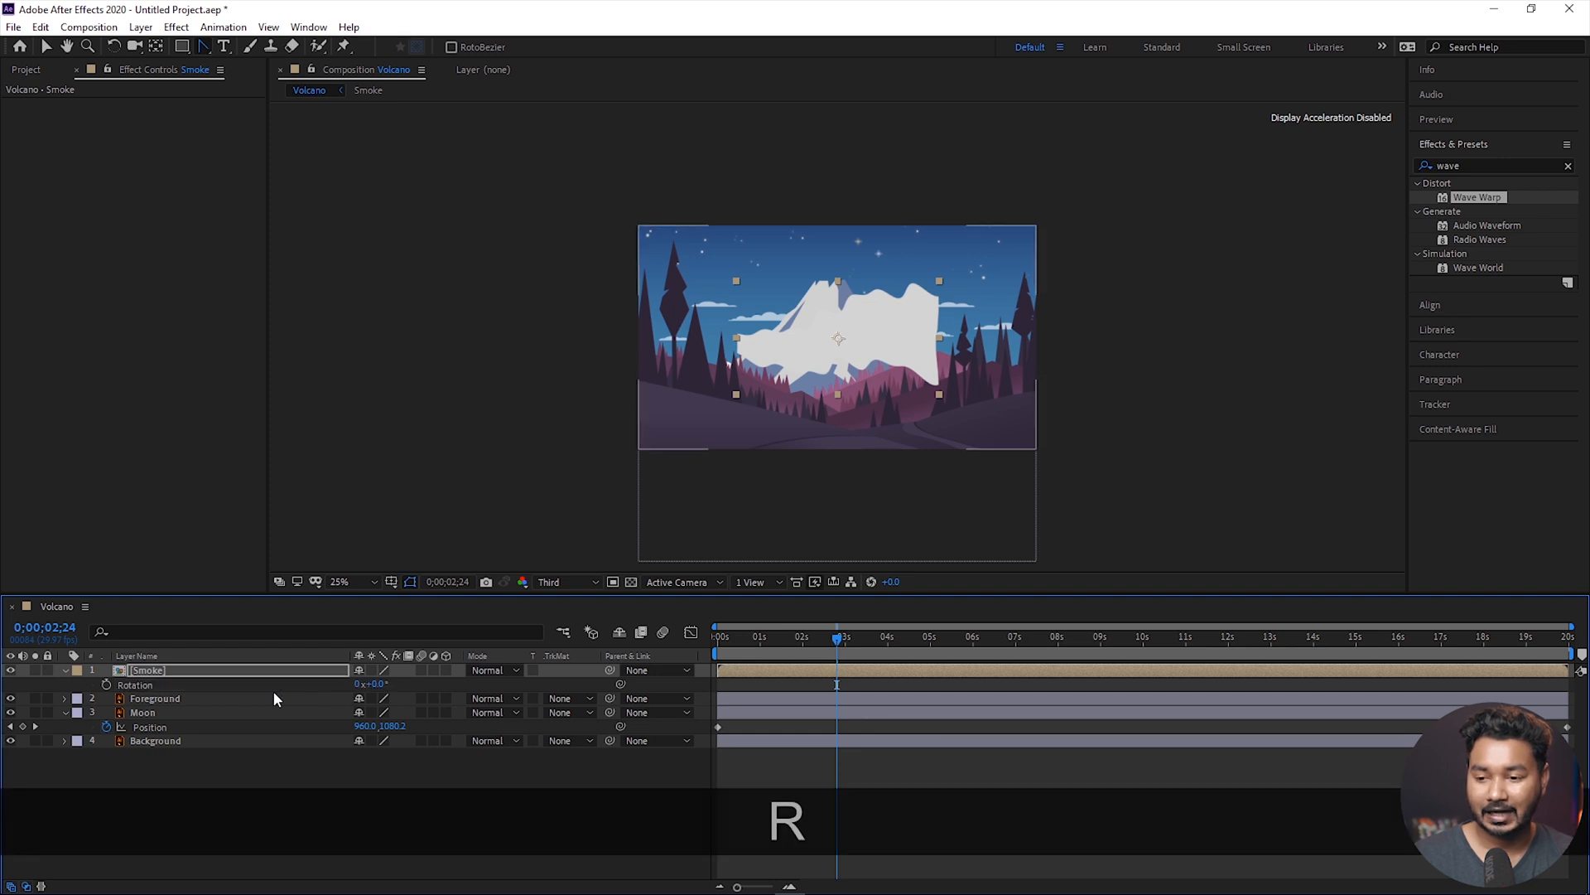
left_click_drag(374, 686, 359, 686)
left_click(375, 684)
type("-90")
key("KP_Enter")
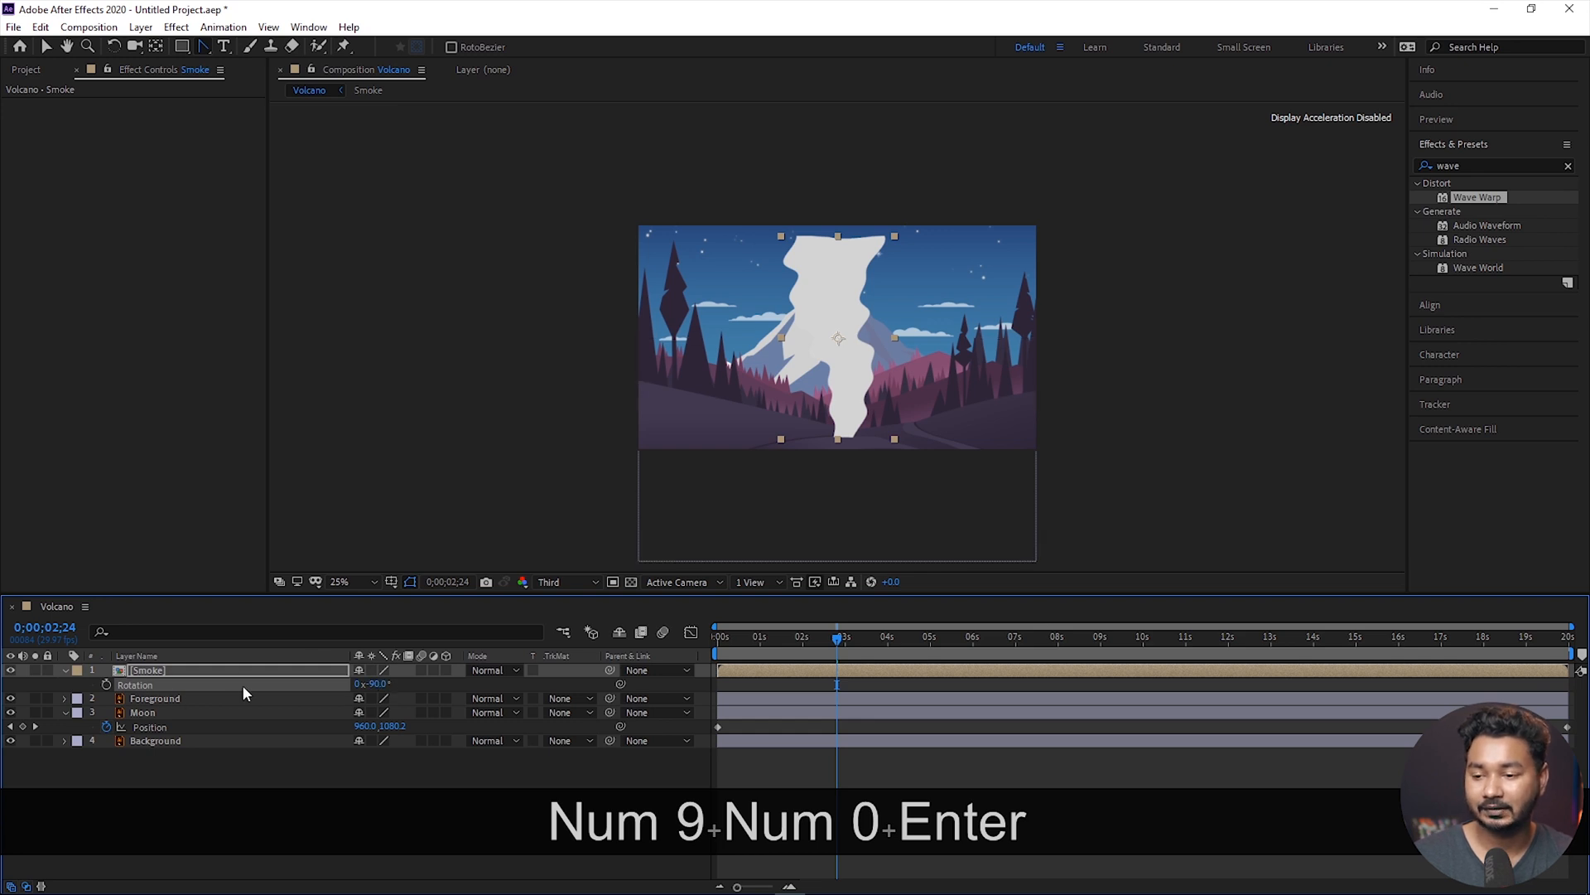
Place the Smoke layer beneath the Foreground layer and position it over the volcano's crater at 872, -175
key("p")
left_click_drag(396, 688, 308, 689)
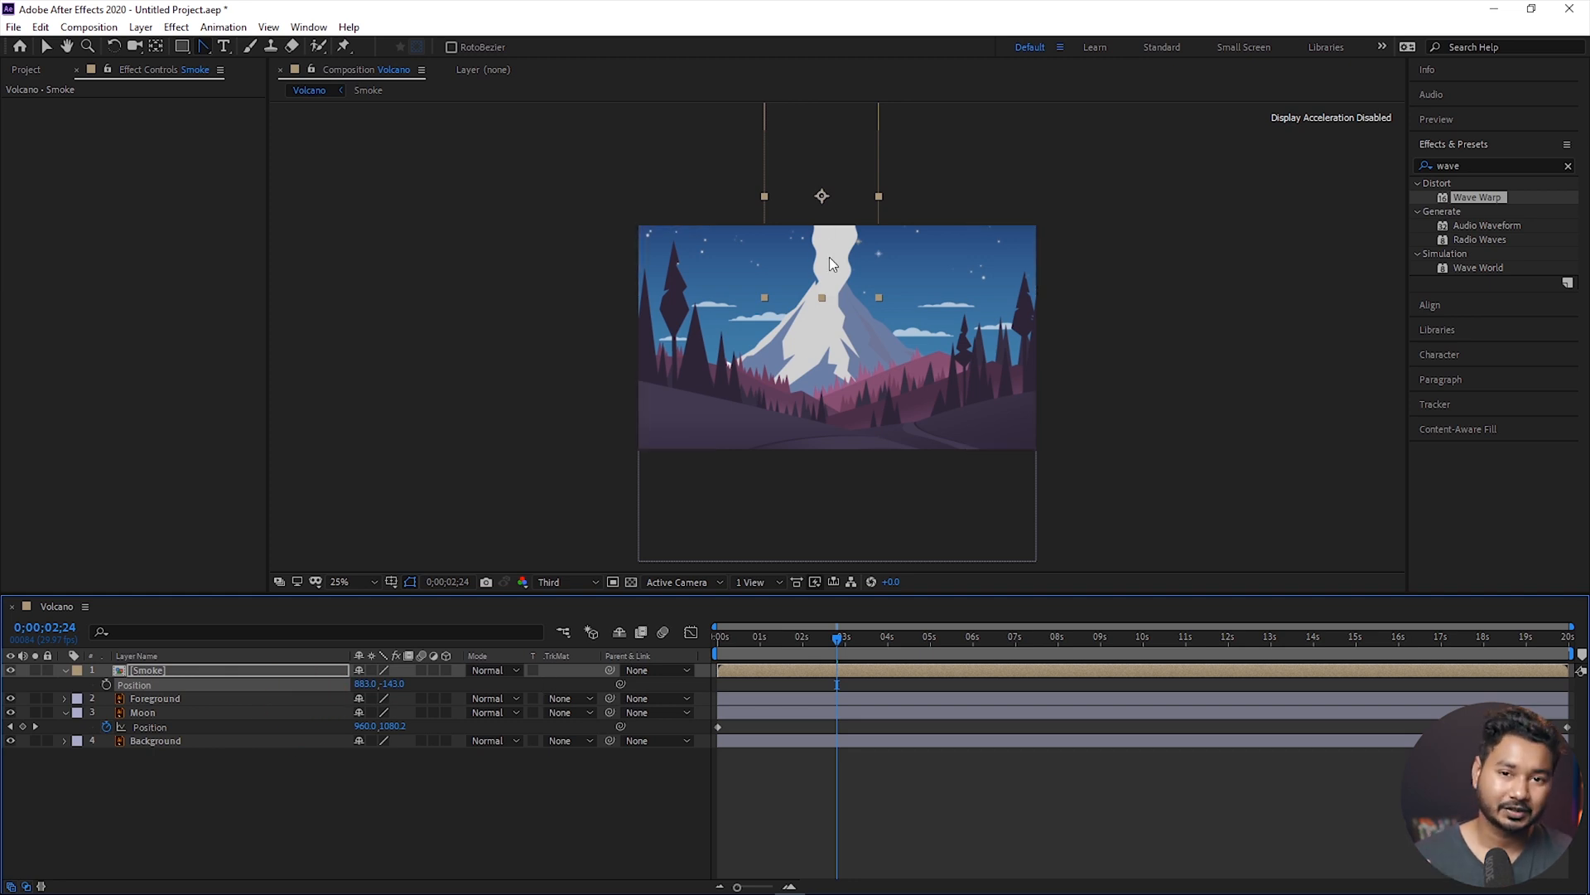
left_click_drag(152, 672, 154, 712)
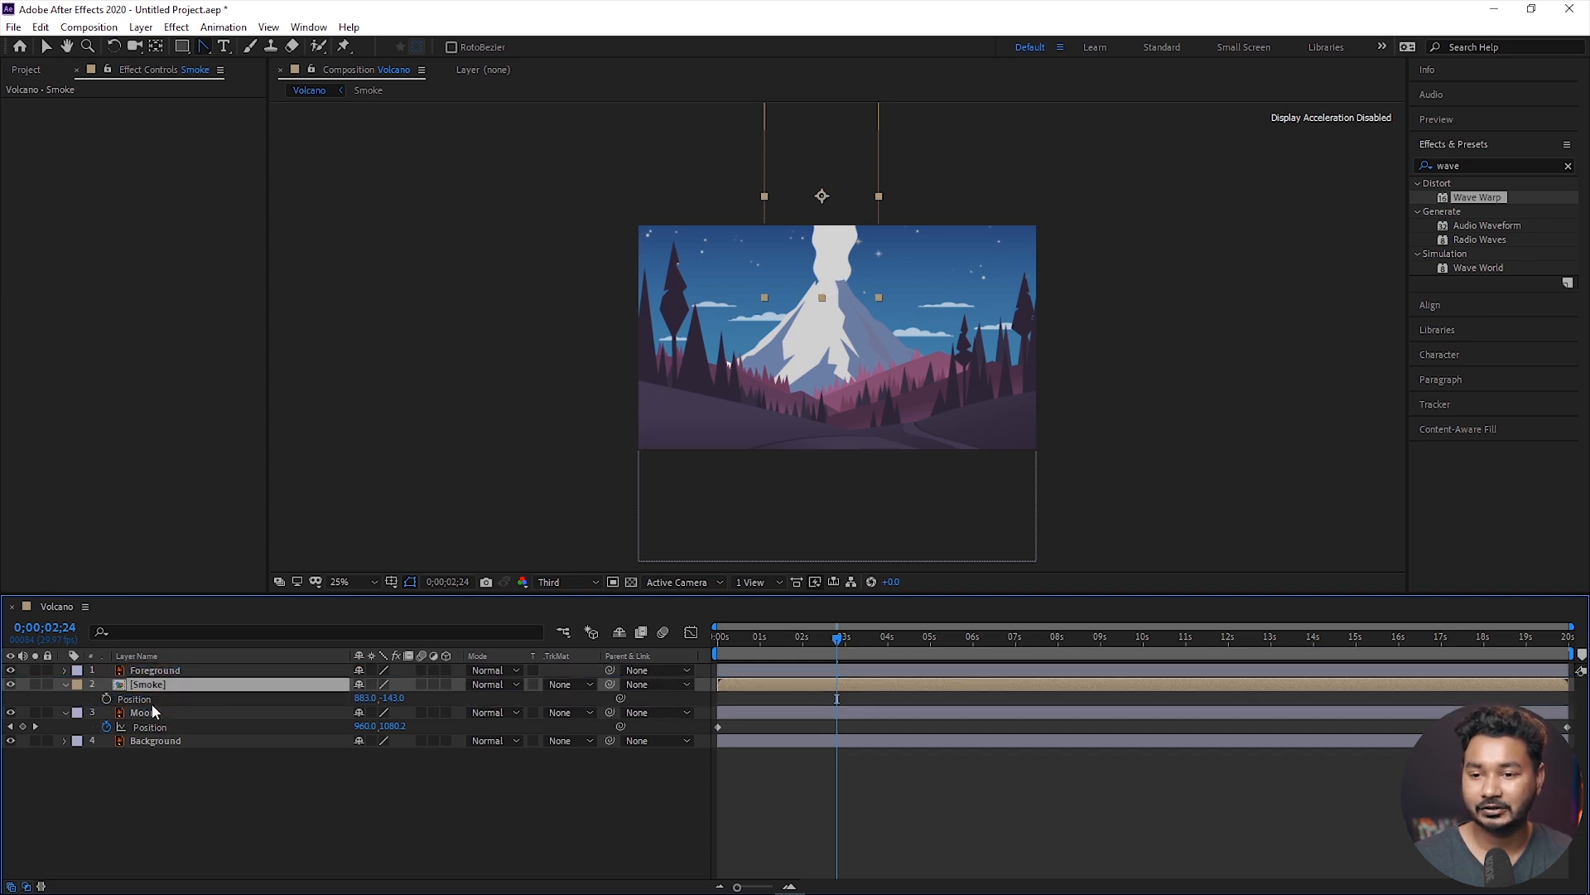
mouse_move(369, 700)
left_mouse_down()
mouse_move(336, 700)
mouse_move(351, 700)
left_mouse_up()
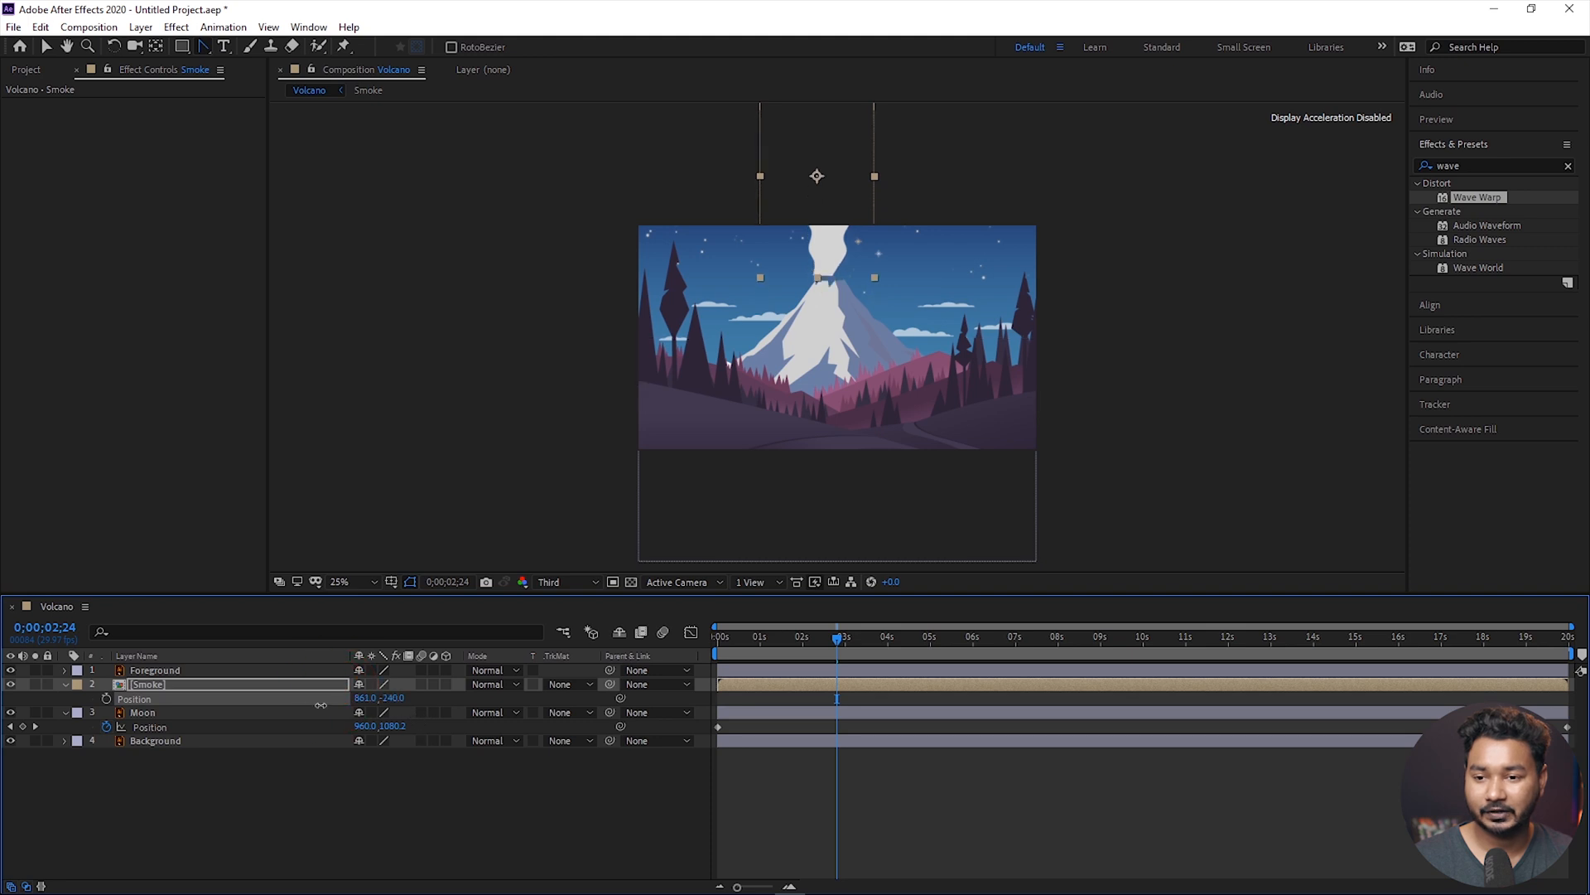
left_click_drag(360, 701, 377, 697)
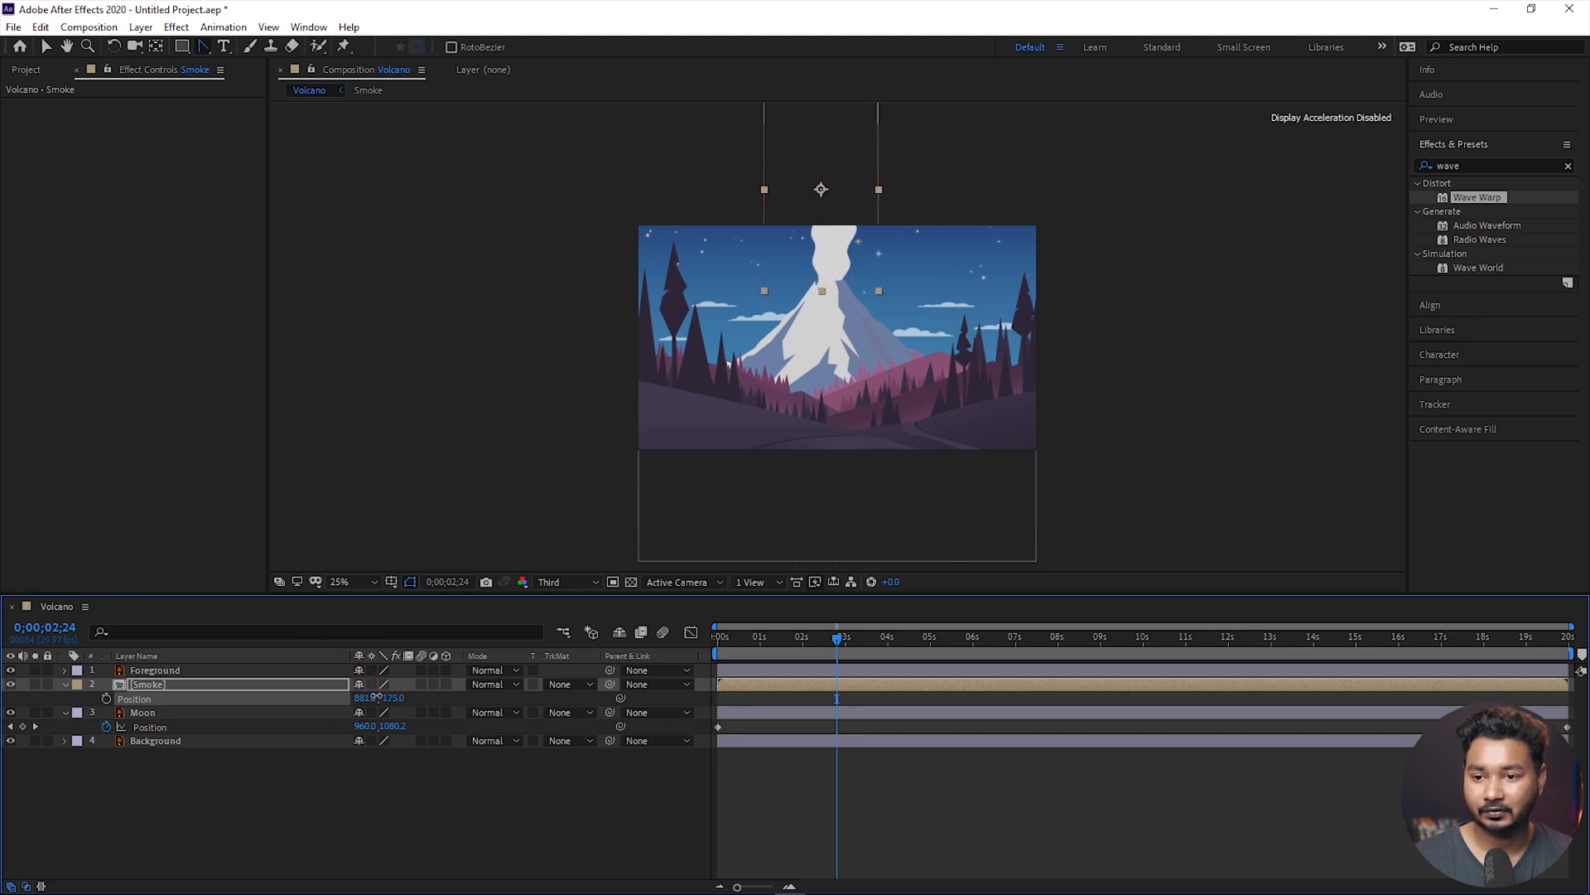
key("space")
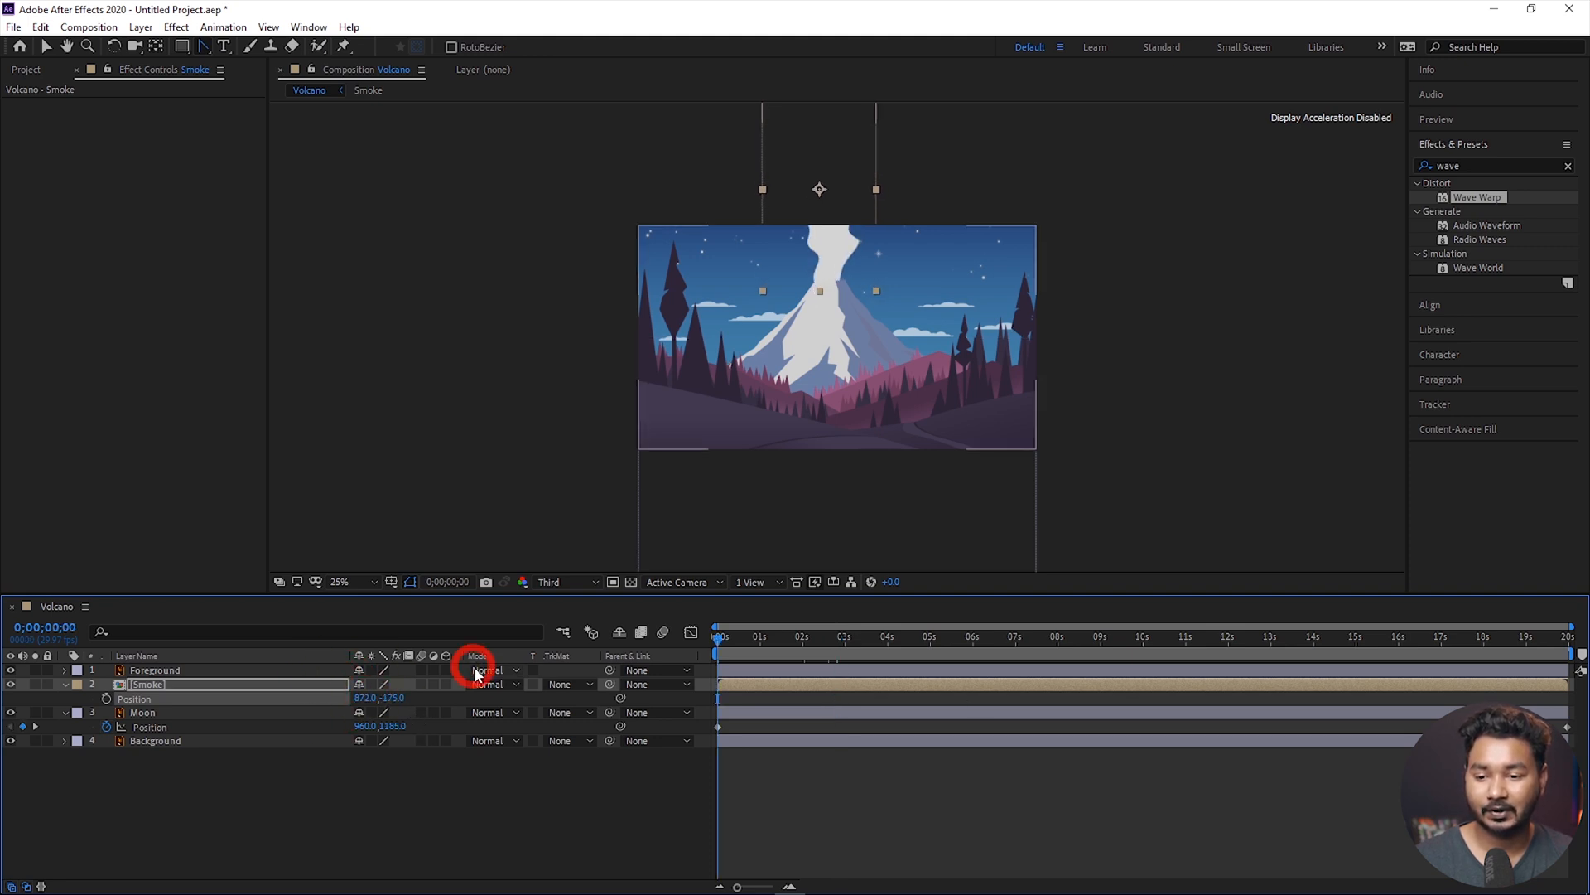